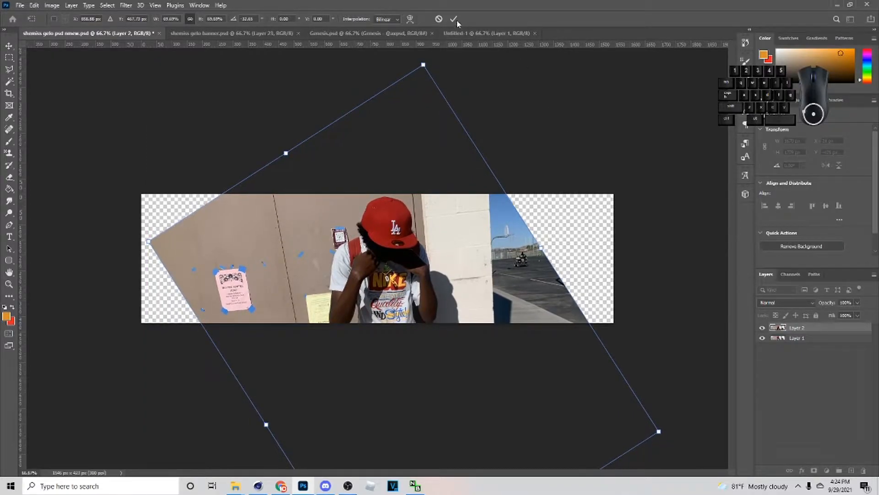
- Apply the rotated photo's transform, then hide the duplicate Layer 2 and make Layer 1 the working layer
{"action": "key", "text": "Return"}
{"action": "left_click", "coordinate": [763, 328]}
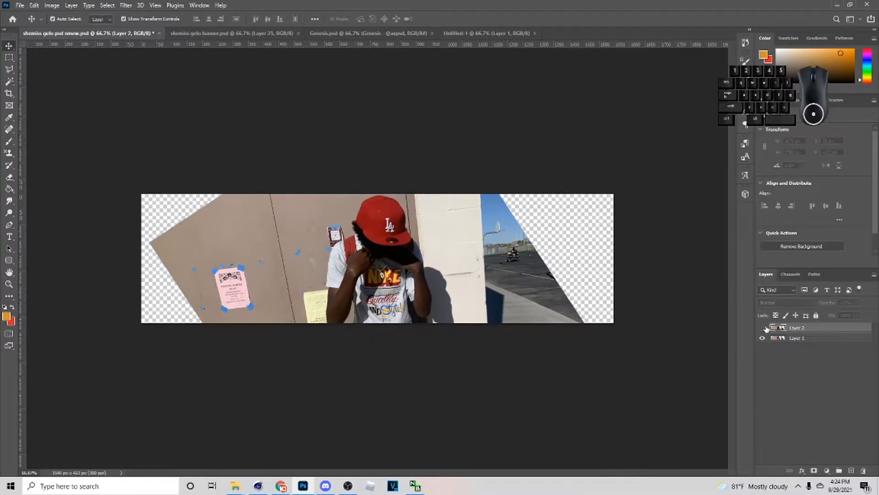
{"action": "left_click", "coordinate": [412, 287]}
- Start a Pen tool path along the figure's left arm and around the shirt's lower part up to the opposite armpit
{"action": "key", "text": "ctrl+plus"}
{"action": "key", "text": "ctrl+plus"}
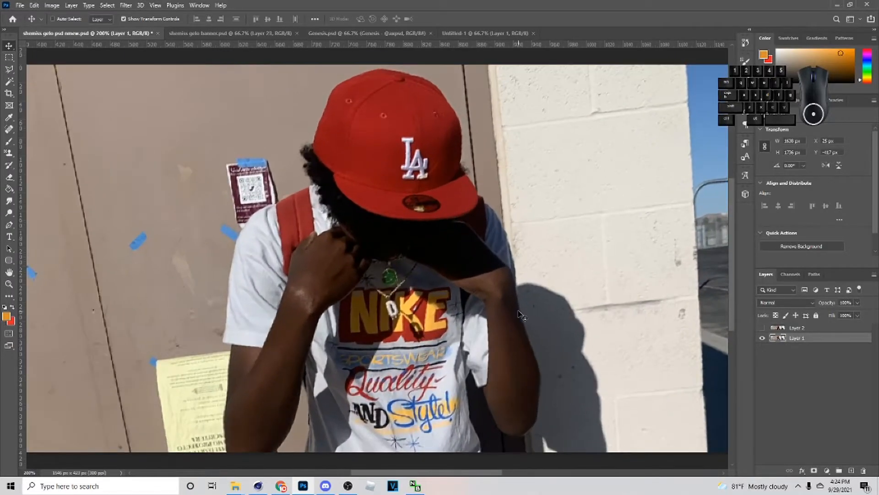
{"action": "key", "text": "p"}
{"action": "scroll", "coordinate": [380, 319], "scroll_direction": "down", "scroll_amount": 5}
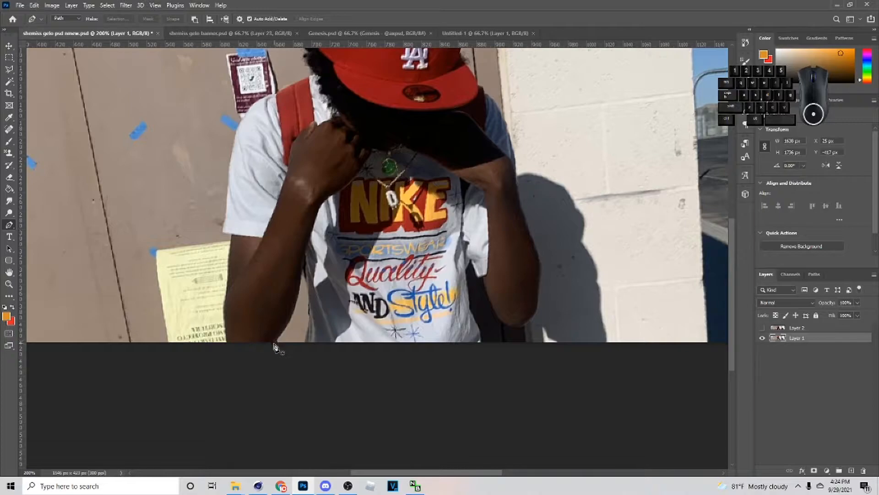
{"action": "left_click_drag", "start_coordinate": [299, 296], "coordinate": [307, 247]}
{"action": "left_click", "coordinate": [299, 288], "text": "alt"}
{"action": "left_click", "coordinate": [302, 268]}
{"action": "left_click_drag", "start_coordinate": [307, 279], "coordinate": [307, 285]}
{"action": "left_click", "coordinate": [302, 355]}
{"action": "left_click", "coordinate": [359, 358]}
{"action": "left_click", "coordinate": [469, 311]}
{"action": "left_click", "coordinate": [467, 278]}
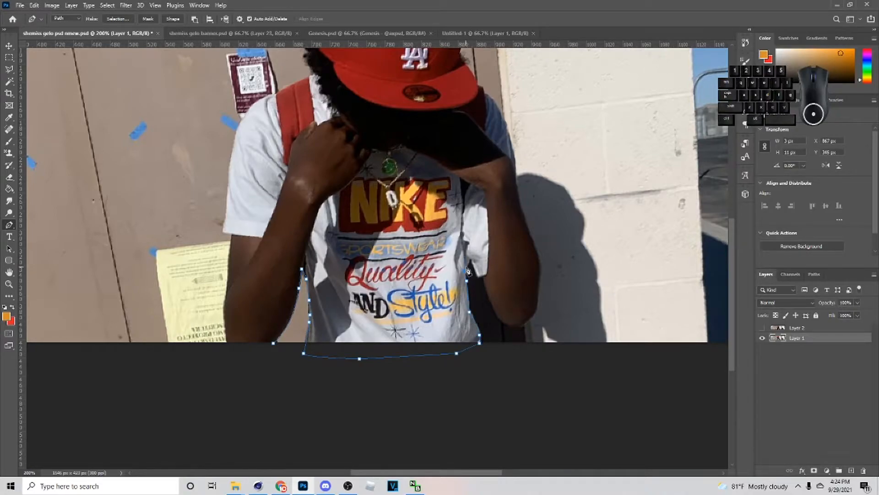
- Continue the path around the elbow and forearm on the image's right side and up to the shoulder
{"action": "left_click_drag", "start_coordinate": [538, 303], "coordinate": [542, 271]}
{"action": "left_click", "coordinate": [537, 302], "text": "alt"}
{"action": "key", "text": "ctrl+z"}
{"action": "left_click", "coordinate": [517, 189]}
{"action": "left_click_drag", "start_coordinate": [533, 241], "coordinate": [514, 205]}
{"action": "scroll", "coordinate": [517, 189], "scroll_direction": "up", "scroll_amount": 1}
{"action": "left_click", "coordinate": [509, 182]}
{"action": "left_click", "coordinate": [497, 155]}
{"action": "left_click", "coordinate": [488, 139]}
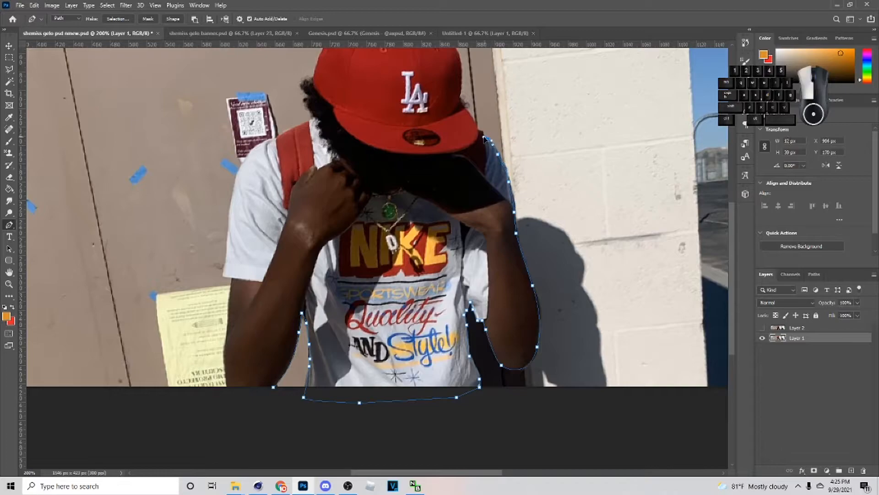
- Extend the path from the shoulder past the brim and over the crown of the red cap
{"action": "left_click", "coordinate": [481, 133]}
{"action": "left_click", "coordinate": [477, 129]}
{"action": "scroll", "coordinate": [476, 129], "scroll_direction": "up", "scroll_amount": 1}
{"action": "left_click_drag", "start_coordinate": [463, 141], "coordinate": [457, 115]}
{"action": "left_click", "coordinate": [459, 136]}
{"action": "scroll", "coordinate": [460, 137], "scroll_direction": "up", "scroll_amount": 1}
{"action": "left_click", "coordinate": [460, 135], "text": "alt"}
{"action": "left_click", "coordinate": [445, 107]}
{"action": "left_click_drag", "start_coordinate": [414, 84], "coordinate": [389, 82]}
{"action": "left_click", "coordinate": [381, 76]}
{"action": "left_click", "coordinate": [334, 97]}
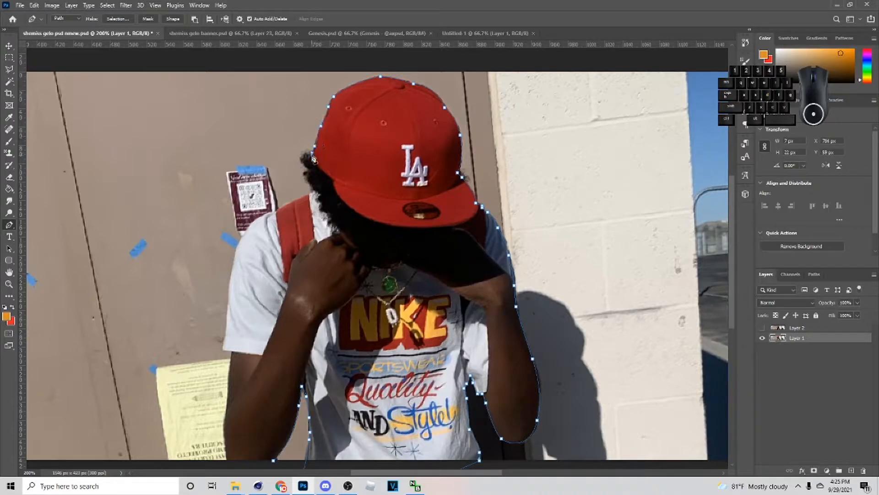
- Trace the hair, shoulder, sleeve and arm on the image's left side and close the path around the figure
{"action": "left_click", "coordinate": [306, 178]}
{"action": "left_click", "coordinate": [308, 182]}
{"action": "left_click", "coordinate": [312, 186]}
{"action": "left_click", "coordinate": [315, 191]}
{"action": "left_click", "coordinate": [310, 193]}
{"action": "left_click_drag", "start_coordinate": [280, 209], "coordinate": [232, 271]}
{"action": "left_click", "coordinate": [236, 250]}
{"action": "key", "text": "ctrl+z"}
{"action": "scroll", "coordinate": [223, 307], "scroll_direction": "down", "scroll_amount": 1}
{"action": "left_click_drag", "start_coordinate": [229, 302], "coordinate": [224, 349]}
{"action": "key", "text": "ctrl+z"}
{"action": "scroll", "coordinate": [227, 350], "scroll_direction": "down", "scroll_amount": 1}
{"action": "left_click_drag", "start_coordinate": [229, 388], "coordinate": [234, 399]}
{"action": "left_click", "coordinate": [274, 386]}
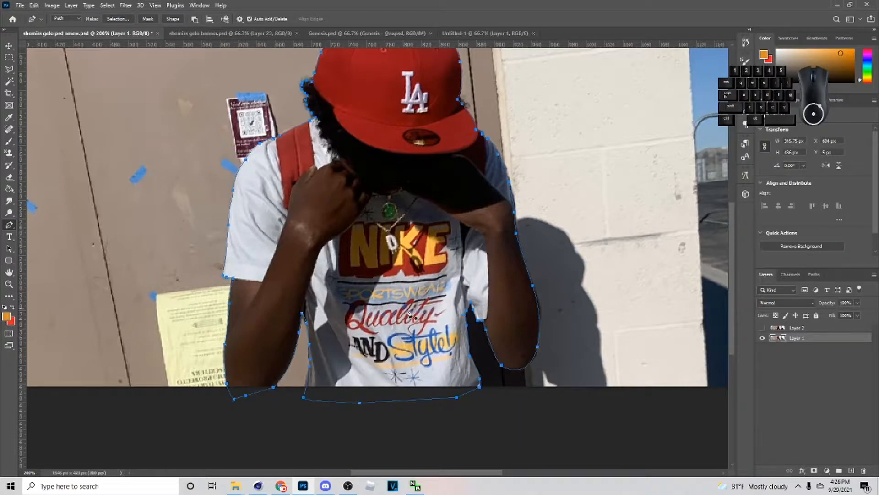
- Convert the closed path into a new anti-aliased selection with a feather radius of 0 pixels
{"action": "right_click", "coordinate": [416, 260]}
{"action": "left_click", "coordinate": [437, 301]}
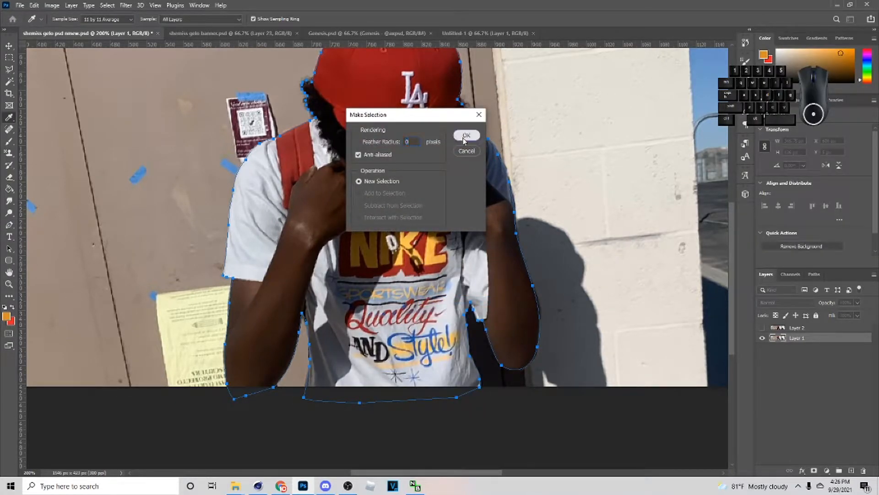
{"action": "left_click", "coordinate": [465, 136]}
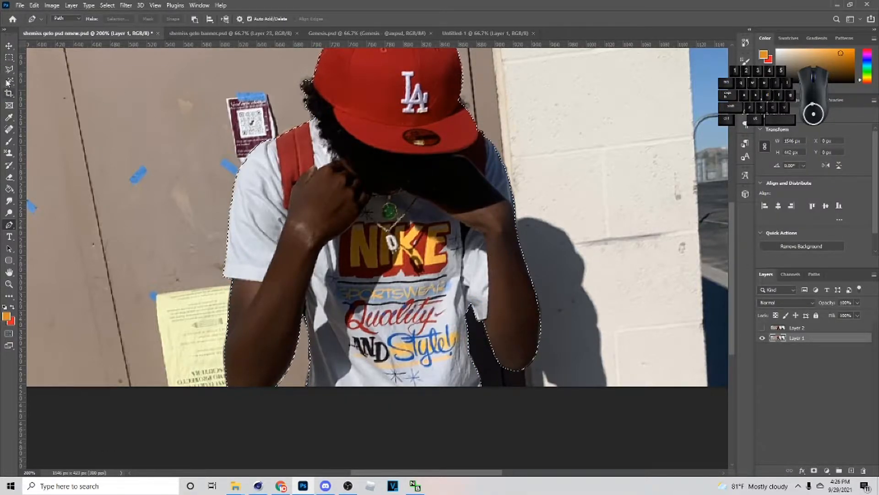
- Invert the selection and add it as a layer mask on Layer 1, isolating the figure
{"action": "left_click", "coordinate": [9, 70]}
{"action": "right_click", "coordinate": [407, 183]}
{"action": "left_click", "coordinate": [446, 197]}
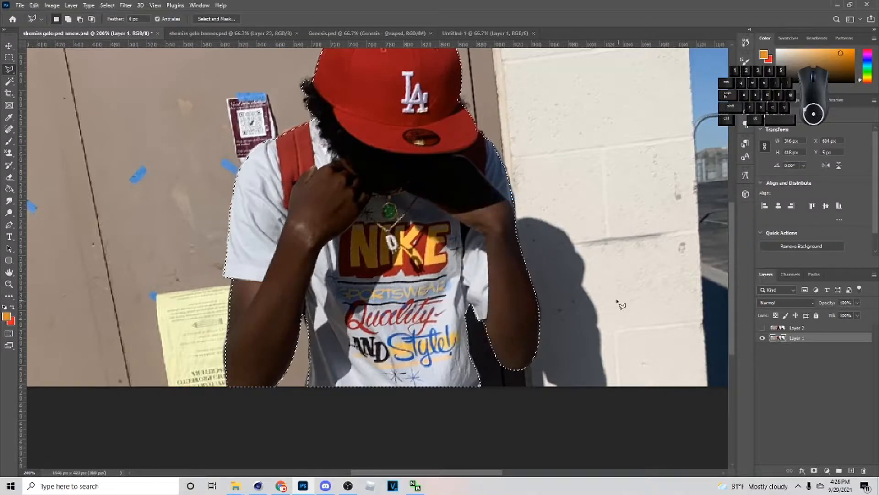
{"action": "left_click", "coordinate": [814, 471]}
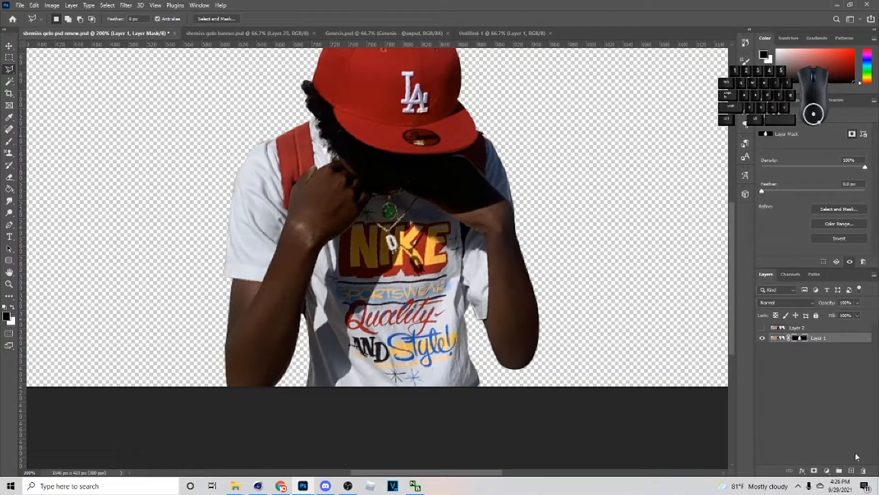
- Add a new layer beneath Layer 1 and fill it with the orange foreground color
{"action": "left_click", "coordinate": [850, 471]}
{"action": "left_click_drag", "start_coordinate": [820, 341], "coordinate": [786, 369]}
{"action": "key", "text": "g"}
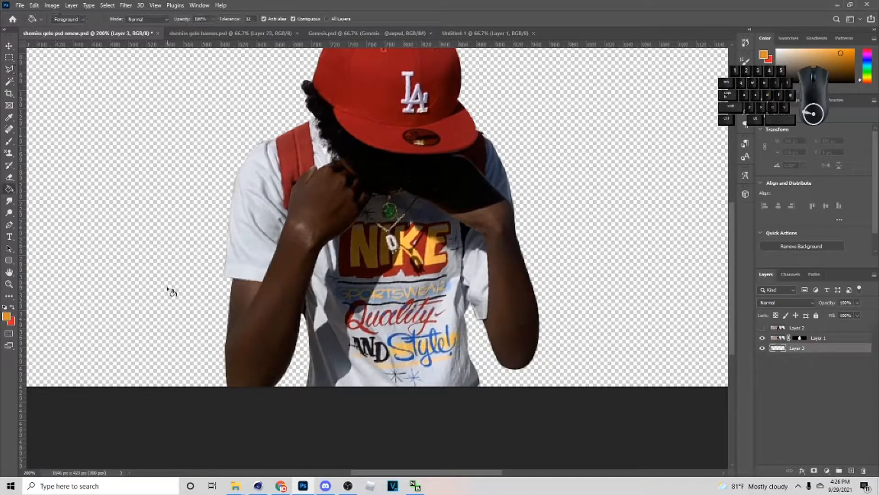
{"action": "left_click", "coordinate": [109, 281]}
- Turn the fill layer black using Hue/Saturation with Lightness at -100
{"action": "key", "text": "ctrl+u"}
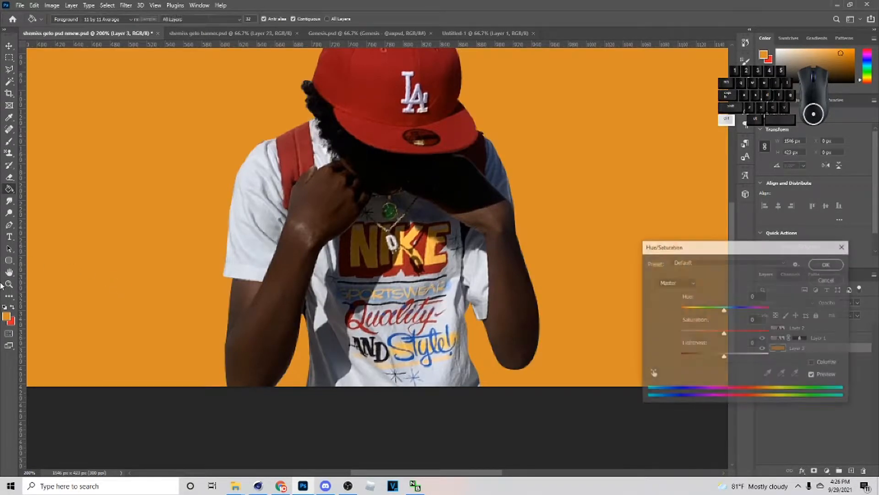
{"action": "left_click_drag", "start_coordinate": [723, 357], "coordinate": [613, 355]}
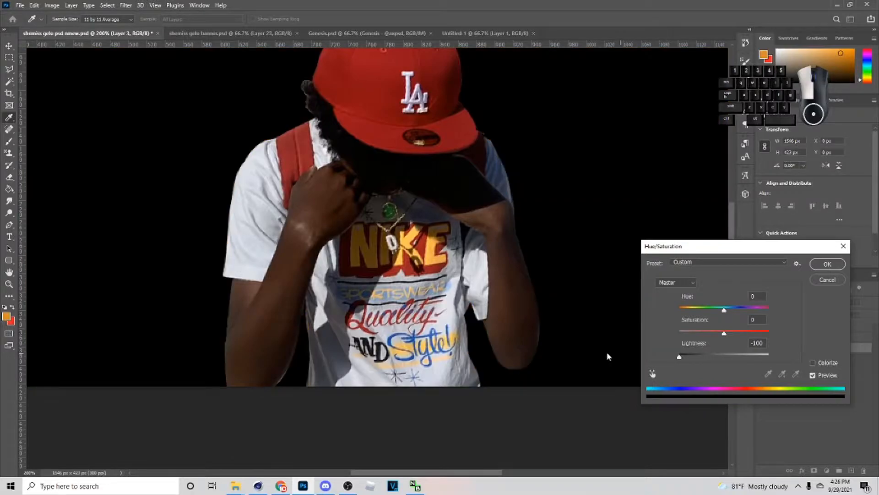
{"action": "left_click", "coordinate": [827, 264]}
- Paint black with a small brush on Layer 1's mask to clean up the edges around the hair and cap
{"action": "scroll", "coordinate": [406, 241], "scroll_direction": "up", "scroll_amount": 2}
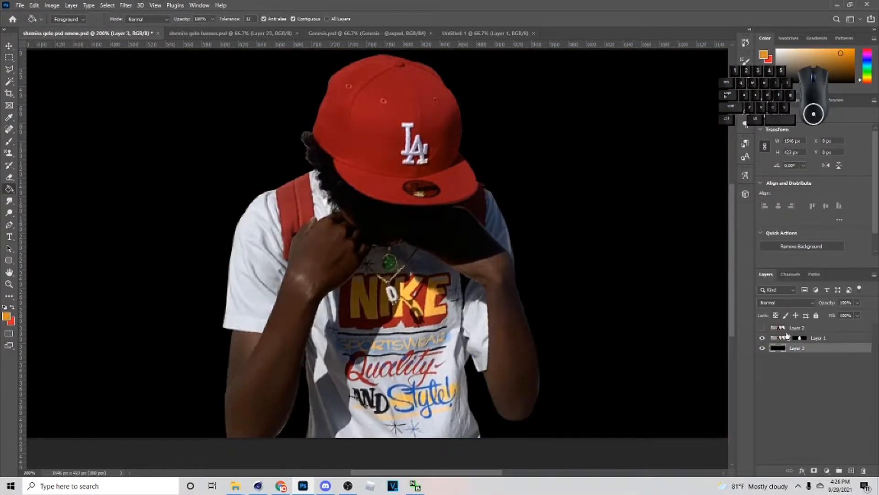
{"action": "key", "text": "d"}
{"action": "left_click", "coordinate": [800, 338]}
{"action": "key", "text": "b"}
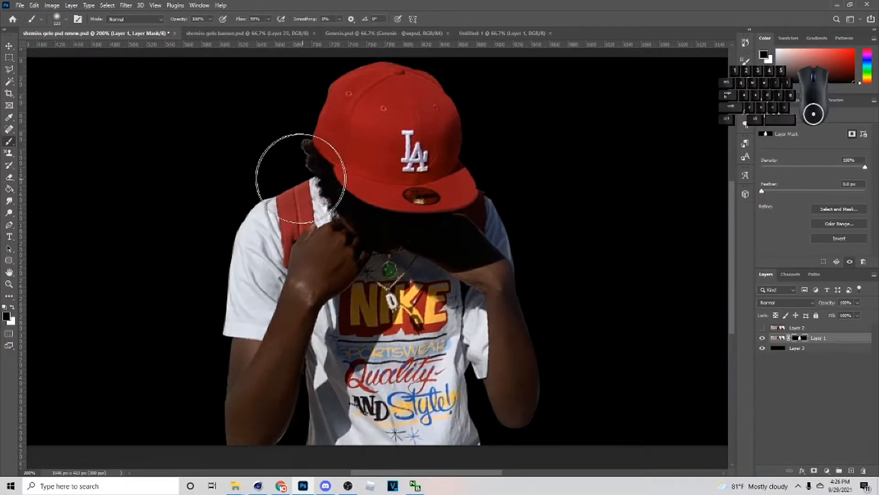
{"action": "key", "text": "bracketleft"}
{"action": "key", "text": "bracketleft"}
{"action": "key", "text": "bracketleft"}
{"action": "key", "text": "bracketleft"}
{"action": "key", "text": "bracketleft"}
{"action": "key", "text": "bracketleft"}
{"action": "key", "text": "bracketleft"}
{"action": "key", "text": "bracketleft"}
{"action": "key", "text": "bracketleft"}
{"action": "key", "text": "bracketleft"}
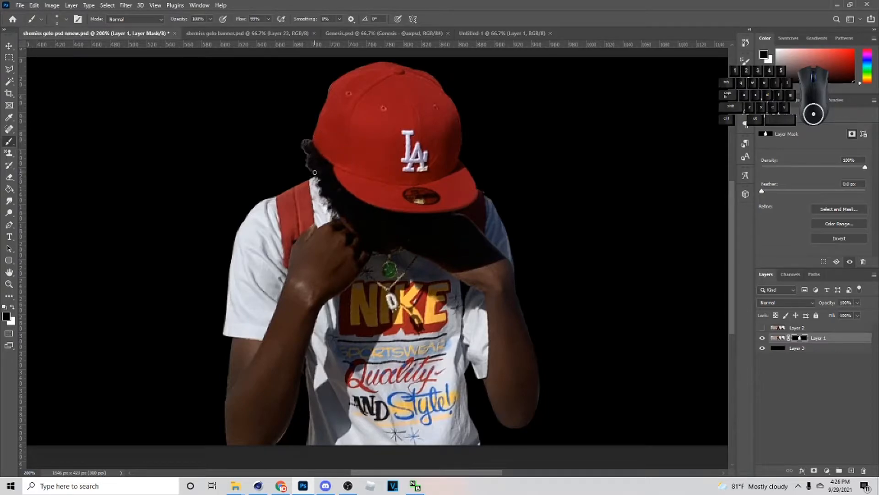
{"action": "left_click_drag", "start_coordinate": [310, 171], "coordinate": [307, 168]}
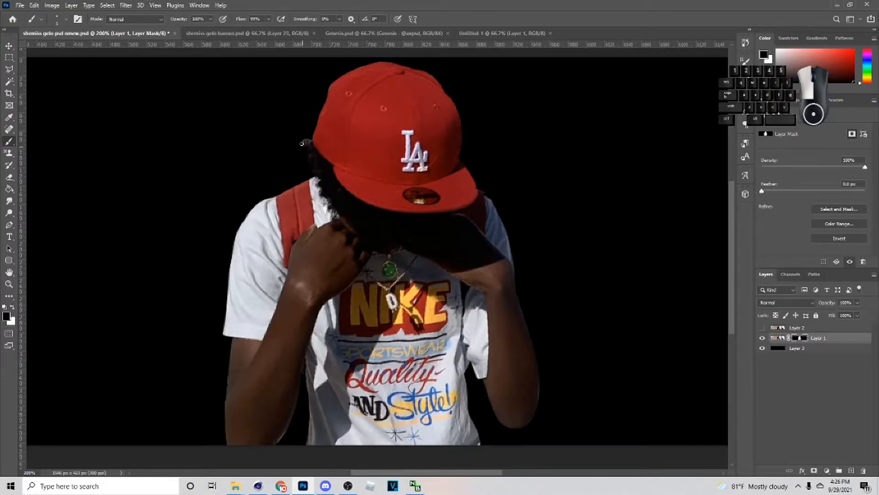
{"action": "left_click_drag", "start_coordinate": [329, 83], "coordinate": [326, 95]}
{"action": "left_click_drag", "start_coordinate": [462, 149], "coordinate": [462, 137]}
- Paint black on the mask along both arms to remove leftover background fringes
{"action": "scroll", "coordinate": [368, 63], "scroll_direction": "down", "scroll_amount": 2}
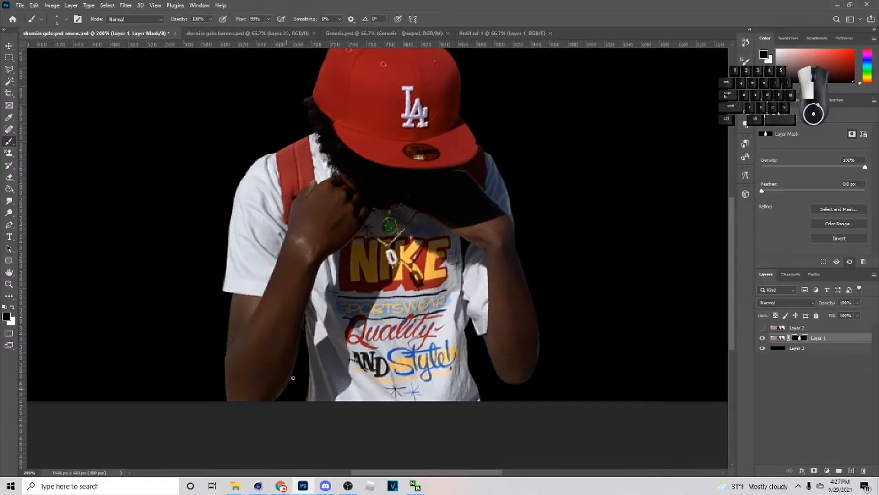
{"action": "left_click_drag", "start_coordinate": [226, 367], "coordinate": [227, 339]}
{"action": "left_click_drag", "start_coordinate": [225, 396], "coordinate": [227, 320]}
{"action": "left_click_drag", "start_coordinate": [228, 359], "coordinate": [228, 312]}
{"action": "left_click_drag", "start_coordinate": [542, 347], "coordinate": [542, 357]}
{"action": "scroll", "coordinate": [504, 250], "scroll_direction": "down", "scroll_amount": 4}
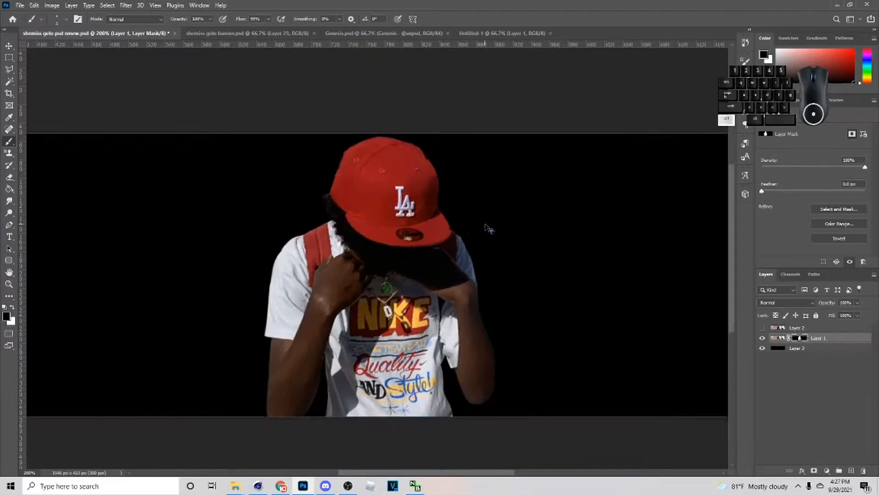
- Hide the black fill layer and add a Brightness/Contrast adjustment clipped to Layer 1 with Brightness at 112
{"action": "left_click", "coordinate": [762, 348]}
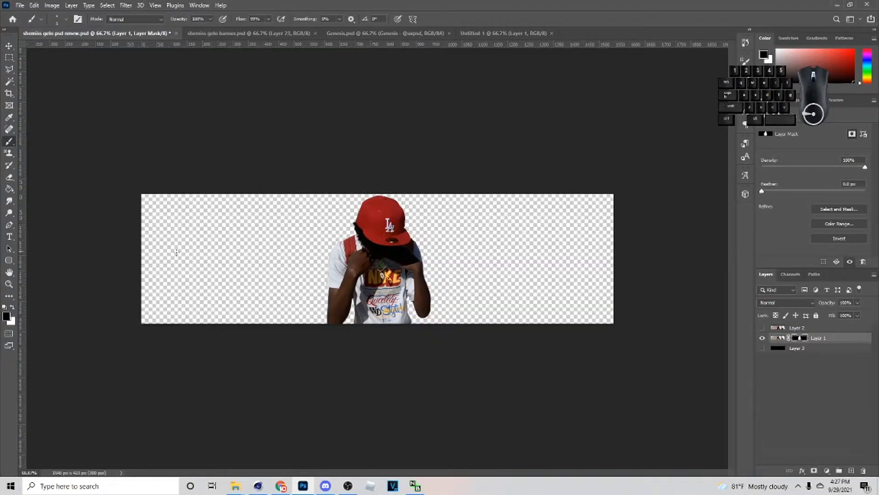
{"action": "left_click", "coordinate": [823, 470]}
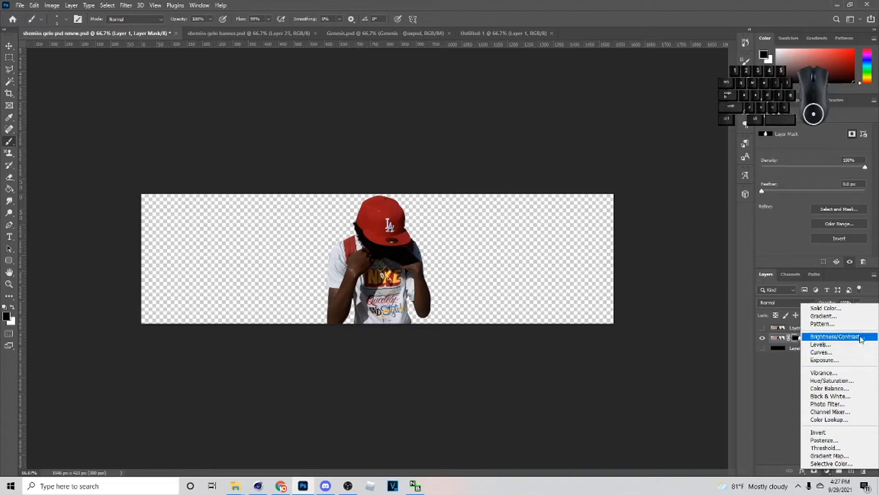
{"action": "left_click", "coordinate": [806, 336]}
{"action": "left_click", "coordinate": [809, 260]}
{"action": "left_click_drag", "start_coordinate": [818, 157], "coordinate": [852, 158]}
- Resize the masked photo on Layer 1 slightly and apply the transform
{"action": "key", "text": "v"}
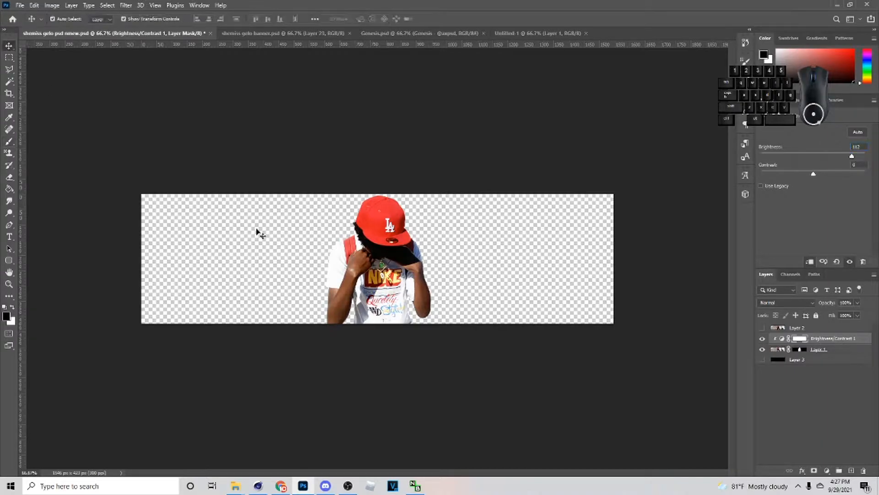
{"action": "left_click", "coordinate": [420, 258]}
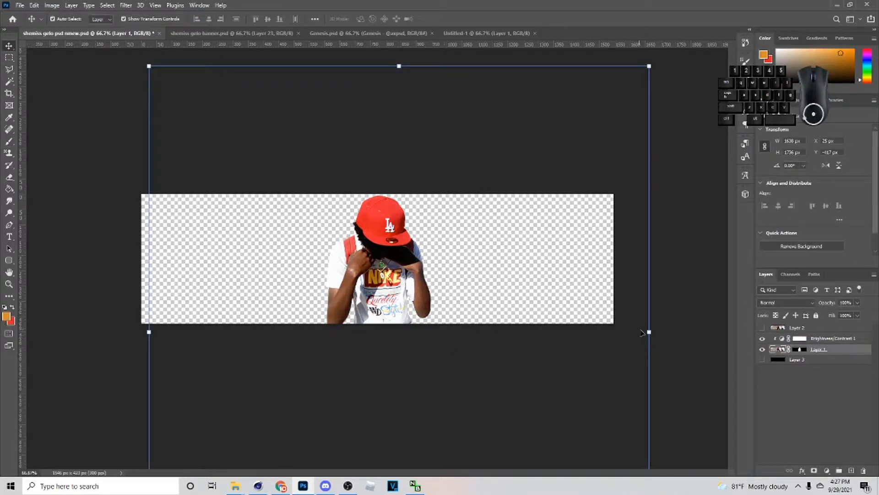
{"action": "left_click_drag", "start_coordinate": [652, 336], "coordinate": [609, 339]}
{"action": "left_click", "coordinate": [454, 19]}
- Duplicate the masked Layer 1 with an empty layer beside it and release the Brightness/Contrast adjustment's clipping mask
{"action": "key", "text": "ctrl+j"}
{"action": "left_click", "coordinate": [852, 471]}
{"action": "left_click", "coordinate": [808, 359], "text": "ctrl"}
{"action": "left_click", "coordinate": [830, 353]}
{"action": "right_click", "coordinate": [833, 352]}
{"action": "left_click", "coordinate": [856, 360]}
{"action": "mouse_move", "coordinate": [827, 340]}
{"action": "left_mouse_down"}
{"action": "mouse_move", "coordinate": [823, 323]}
{"action": "mouse_move", "coordinate": [820, 337]}
{"action": "mouse_move", "coordinate": [815, 324]}
{"action": "mouse_move", "coordinate": [823, 354]}
{"action": "left_mouse_up"}
{"action": "left_click", "coordinate": [820, 353]}
{"action": "right_click", "coordinate": [821, 353]}
{"action": "left_click", "coordinate": [846, 359]}
- Merge the duplicated cut-out with the empty layer and hide the original masked Layer 1
{"action": "left_click", "coordinate": [826, 361], "text": "ctrl"}
{"action": "key", "text": "ctrl+e"}
{"action": "left_click", "coordinate": [791, 359]}
{"action": "left_click", "coordinate": [762, 359]}
- Place the Brightness/Contrast adjustment directly above the merged cut-out on Layer 4 and clip it to that layer
{"action": "left_click", "coordinate": [799, 328]}
{"action": "mouse_move", "coordinate": [799, 329]}
{"action": "left_mouse_down"}
{"action": "mouse_move", "coordinate": [802, 348]}
{"action": "mouse_move", "coordinate": [808, 343]}
{"action": "left_mouse_up"}
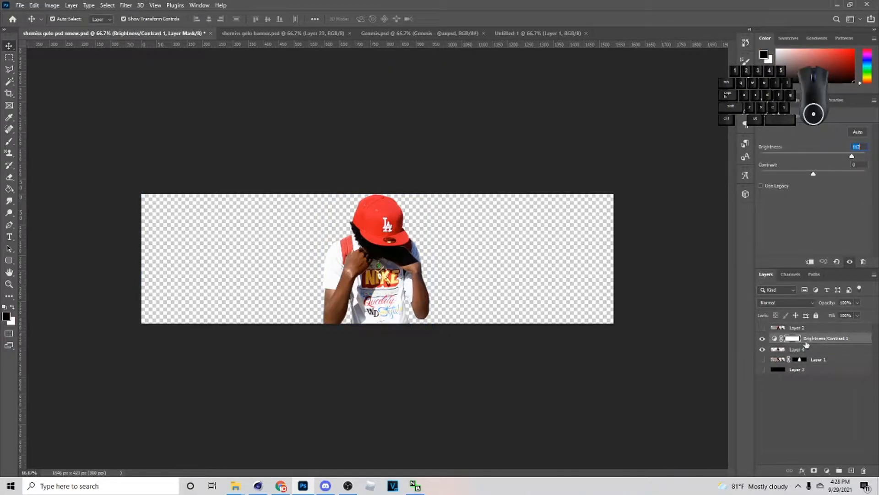
{"action": "right_click", "coordinate": [810, 339]}
{"action": "left_click", "coordinate": [752, 263]}
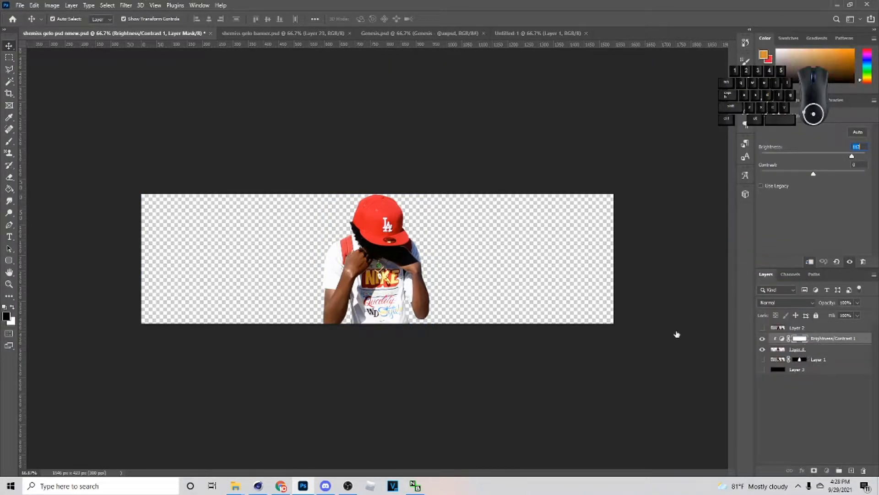
- Shift the cut-out slightly to center it, showing the black layer and a vertical guide at the canvas center for reference
{"action": "left_click_drag", "start_coordinate": [385, 278], "coordinate": [387, 278]}
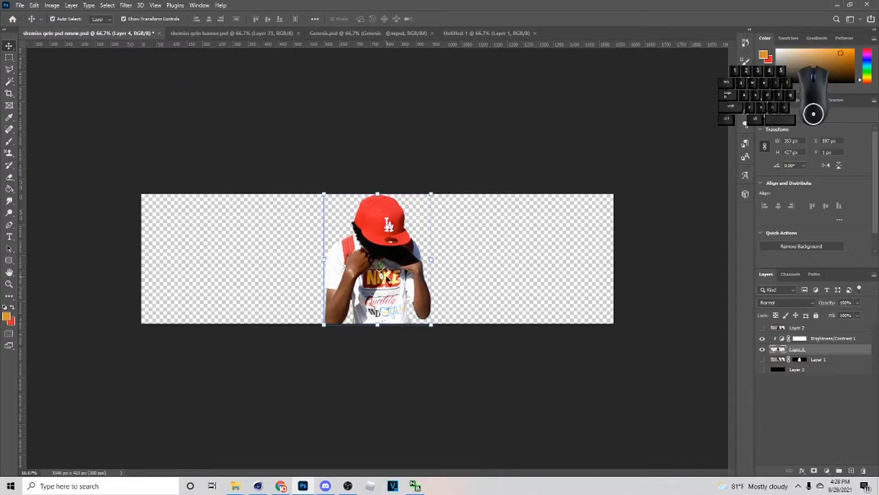
{"action": "left_click", "coordinate": [799, 370]}
{"action": "left_click", "coordinate": [762, 370]}
{"action": "left_click_drag", "start_coordinate": [22, 259], "coordinate": [389, 239]}
- Nudge the cut-out figure down a few pixels to a Y position of 6 px
{"action": "left_click", "coordinate": [389, 245]}
{"action": "key", "text": "Down"}
{"action": "key", "text": "Down"}
{"action": "key", "text": "Down"}
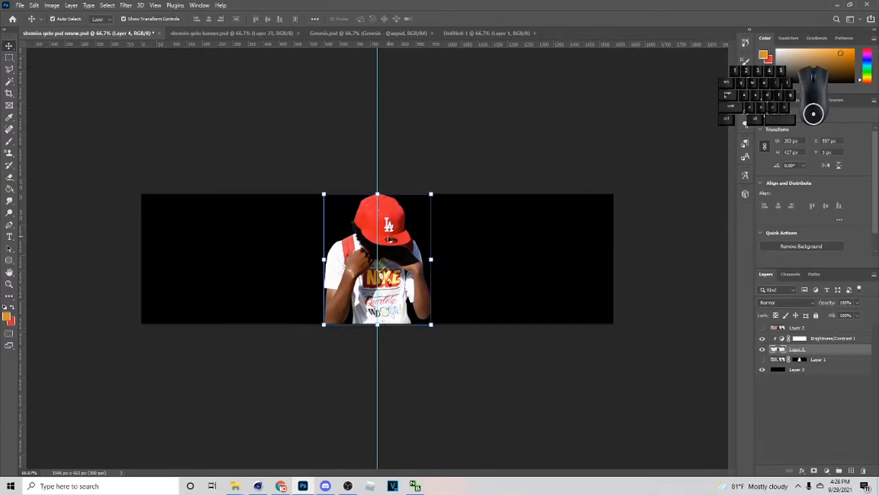
{"action": "left_click", "coordinate": [453, 168]}
{"action": "key", "text": "Down"}
{"action": "key", "text": "Down"}
{"action": "key", "text": "Down"}
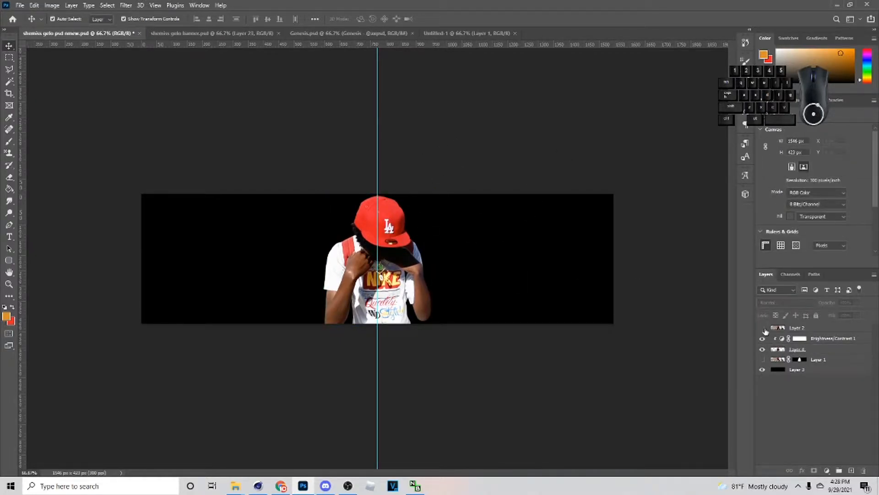
- Hide the black background layer and remove the vertical center guide
{"action": "left_click", "coordinate": [762, 369]}
{"action": "left_click_drag", "start_coordinate": [378, 263], "coordinate": [326, 44]}
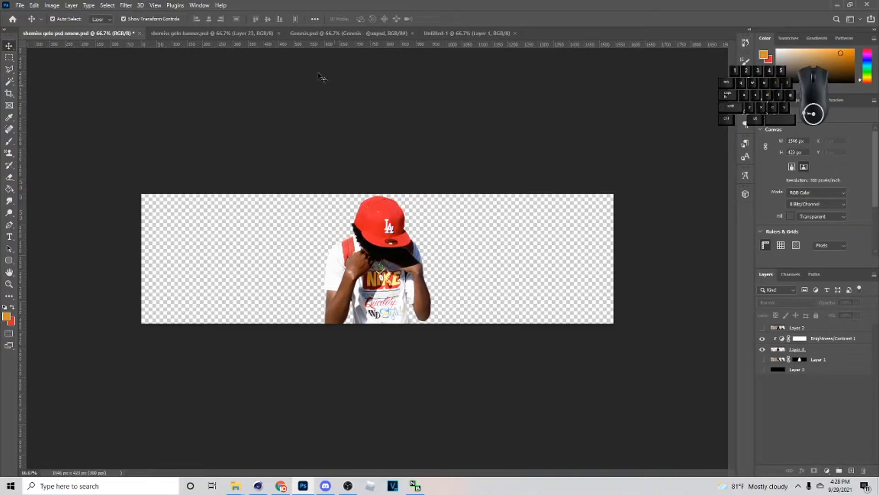
- Copy the sunset Los Angeles skyline image from Google Images in Chrome and paste it into the Photoshop banner behind the cut-out
{"action": "left_click", "coordinate": [372, 267]}
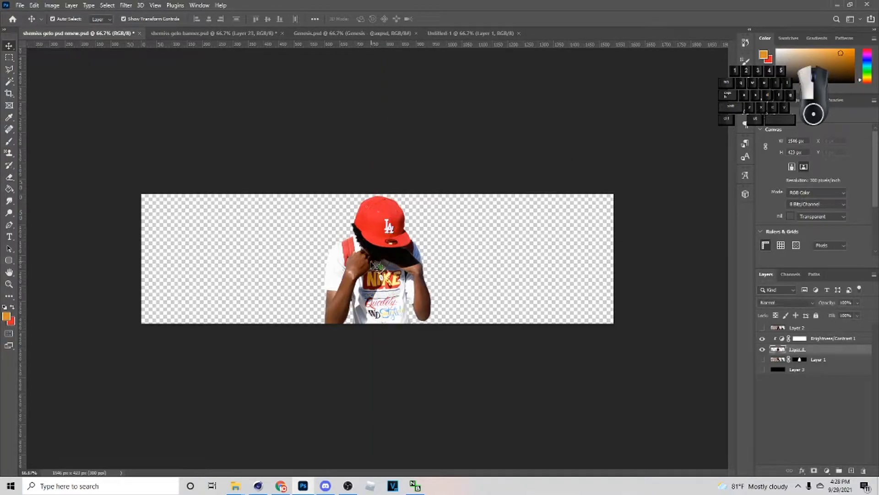
{"action": "left_click", "coordinate": [281, 487]}
{"action": "left_click", "coordinate": [463, 5]}
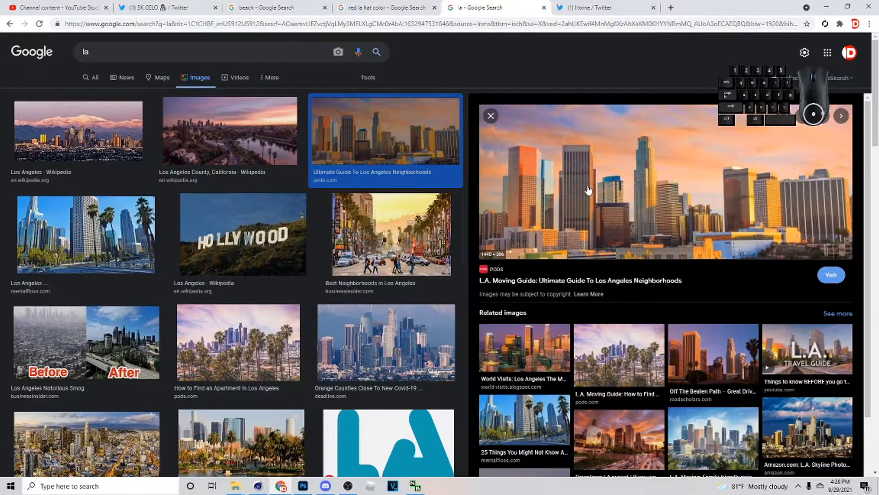
{"action": "right_click", "coordinate": [618, 196]}
{"action": "left_click", "coordinate": [679, 304]}
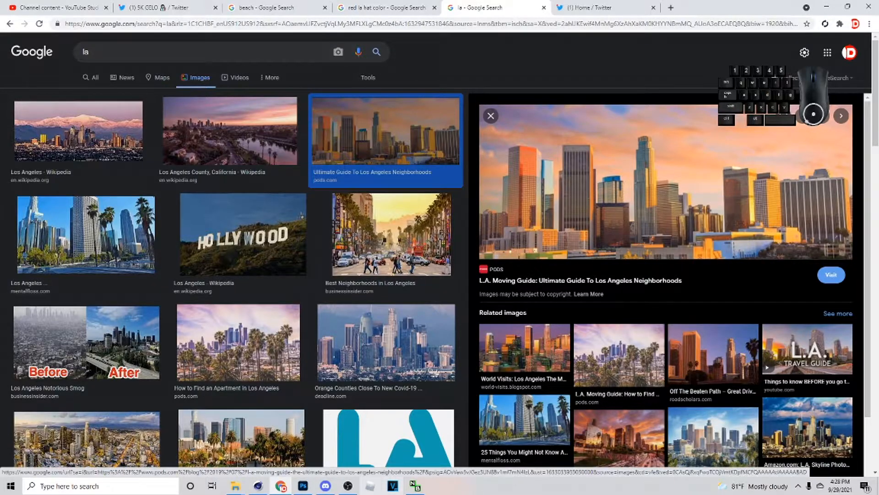
{"action": "left_click", "coordinate": [303, 485]}
{"action": "key", "text": "ctrl+v"}
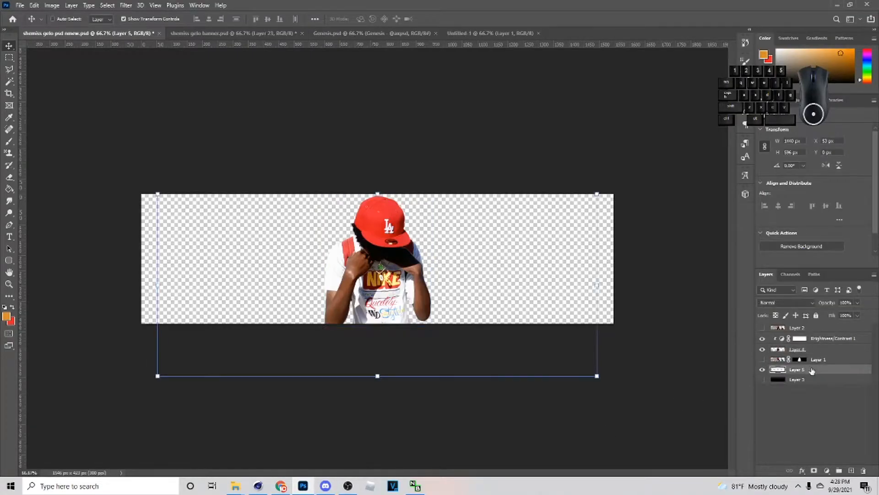
- Scale the skyline image to the banner's full 1546 px width and center it behind the figure
{"action": "left_click_drag", "start_coordinate": [455, 298], "coordinate": [465, 293]}
{"action": "key", "text": "ctrl+t"}
{"action": "left_click_drag", "start_coordinate": [602, 284], "coordinate": [613, 284]}
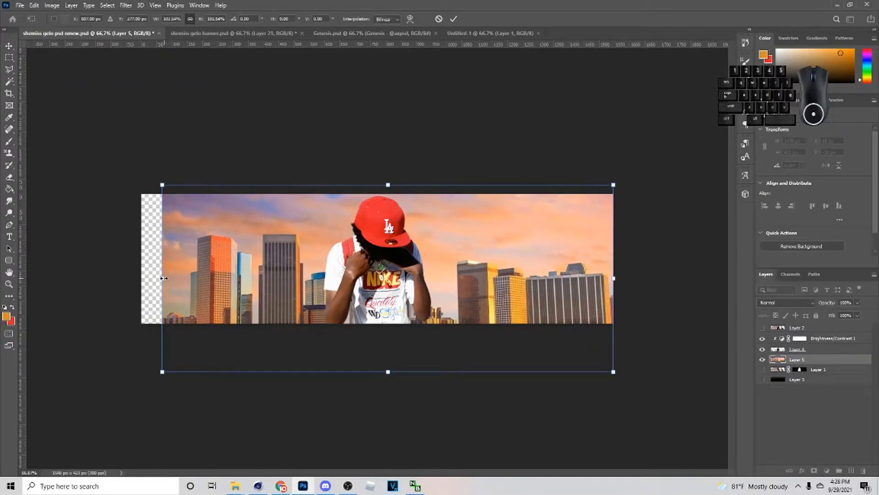
{"action": "left_click_drag", "start_coordinate": [165, 278], "coordinate": [144, 279]}
{"action": "left_click_drag", "start_coordinate": [267, 288], "coordinate": [270, 272]}
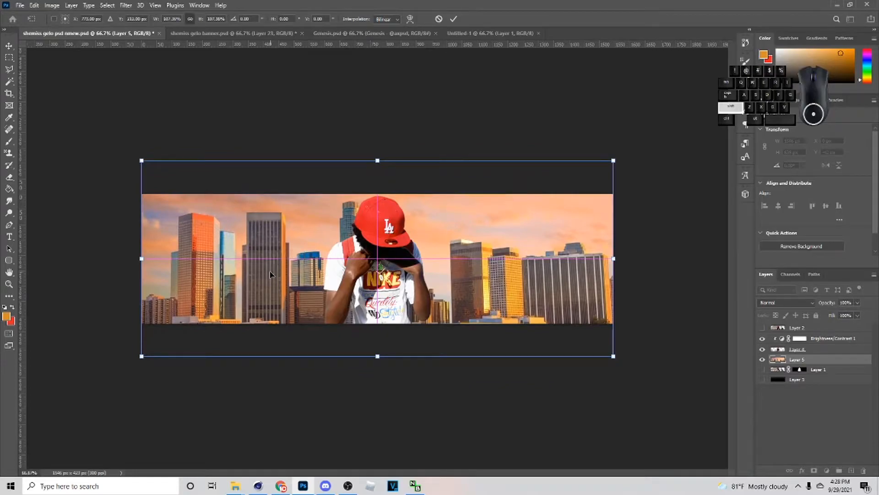
{"action": "mouse_move", "coordinate": [392, 255]}
{"action": "left_mouse_down"}
{"action": "mouse_move", "coordinate": [394, 262]}
{"action": "mouse_move", "coordinate": [392, 253]}
{"action": "left_mouse_up"}
{"action": "key", "text": "Return"}
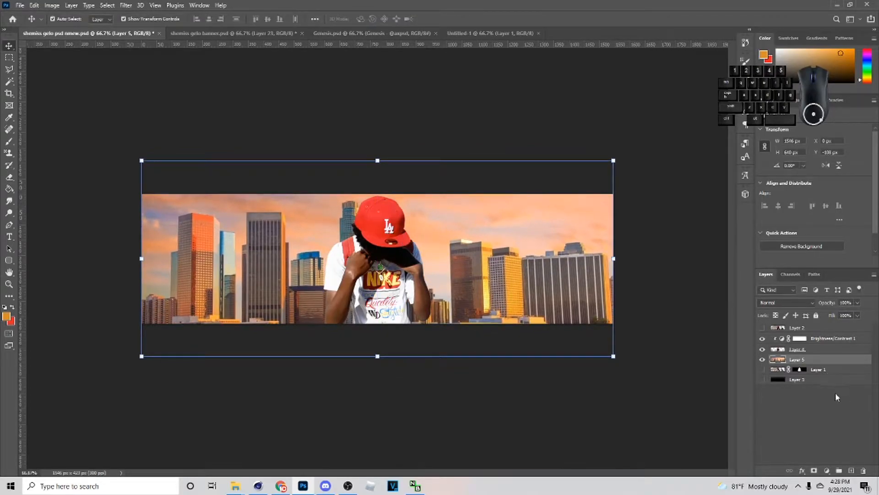
- Move the black layer directly beneath the skyline layer and make it visible
{"action": "left_click", "coordinate": [798, 381]}
{"action": "left_click_drag", "start_coordinate": [797, 380], "coordinate": [797, 371]}
{"action": "left_click", "coordinate": [762, 370]}
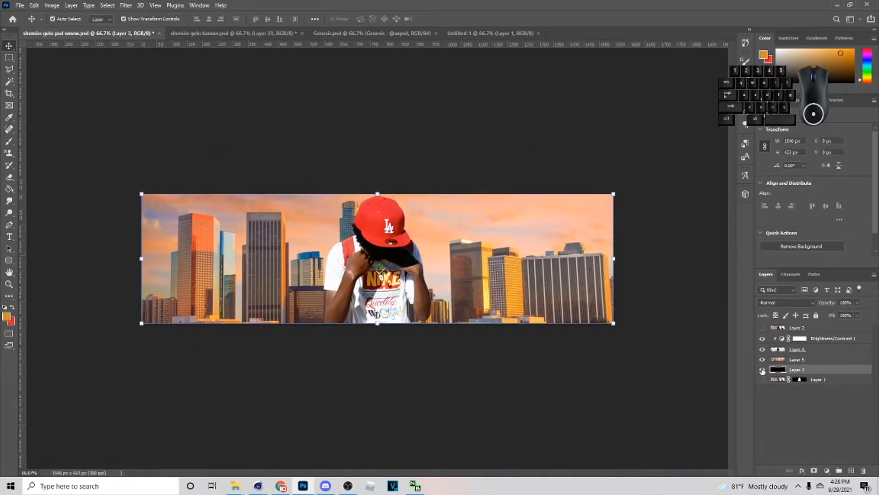
- Set the foreground color to black for the Paint Bucket and add a new empty layer above the black layer
{"action": "key", "text": "g"}
{"action": "left_click", "coordinate": [6, 316]}
{"action": "left_click", "coordinate": [713, 264]}
{"action": "left_click", "coordinate": [804, 145]}
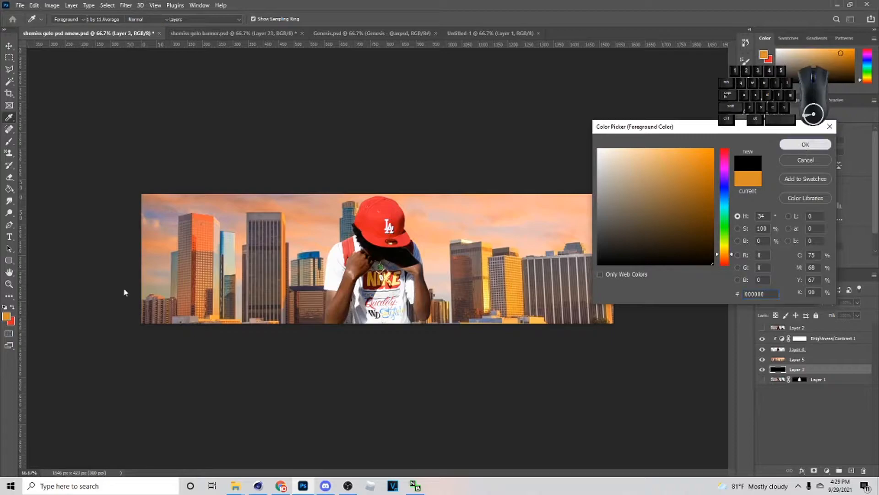
{"action": "left_click", "coordinate": [851, 470]}
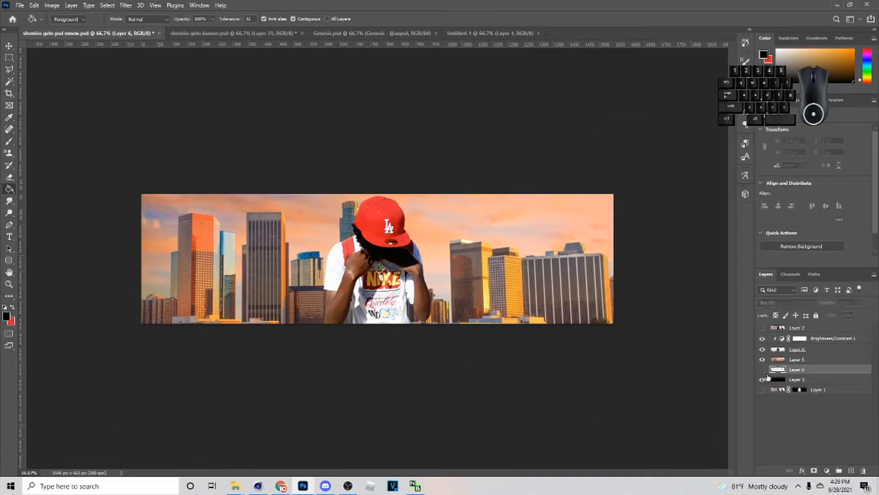
- Move the black layer back directly beneath the skyline and set both the black and skyline layers to Soft Light
{"action": "left_click", "coordinate": [795, 380]}
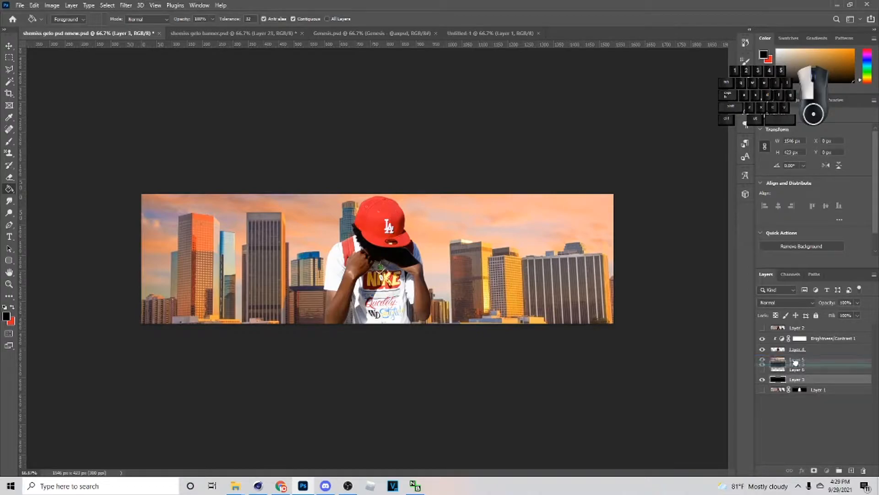
{"action": "left_click", "coordinate": [785, 302]}
{"action": "left_click", "coordinate": [766, 365]}
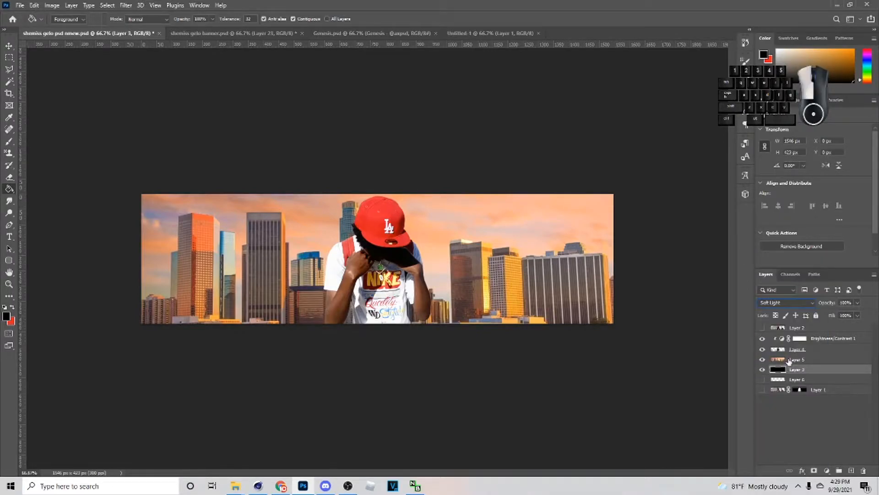
{"action": "left_click", "coordinate": [787, 359]}
{"action": "left_click", "coordinate": [783, 303]}
{"action": "left_click", "coordinate": [774, 372]}
- Add a new layer between the skyline and the black layer and set the brush color to white
{"action": "left_click", "coordinate": [852, 470]}
{"action": "key", "text": "b"}
{"action": "left_click", "coordinate": [7, 316]}
{"action": "left_click", "coordinate": [599, 149]}
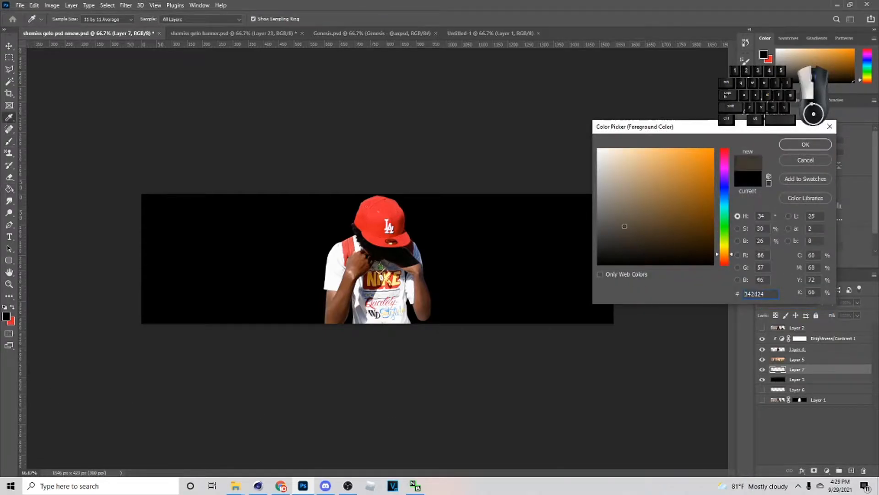
{"action": "left_click", "coordinate": [782, 146]}
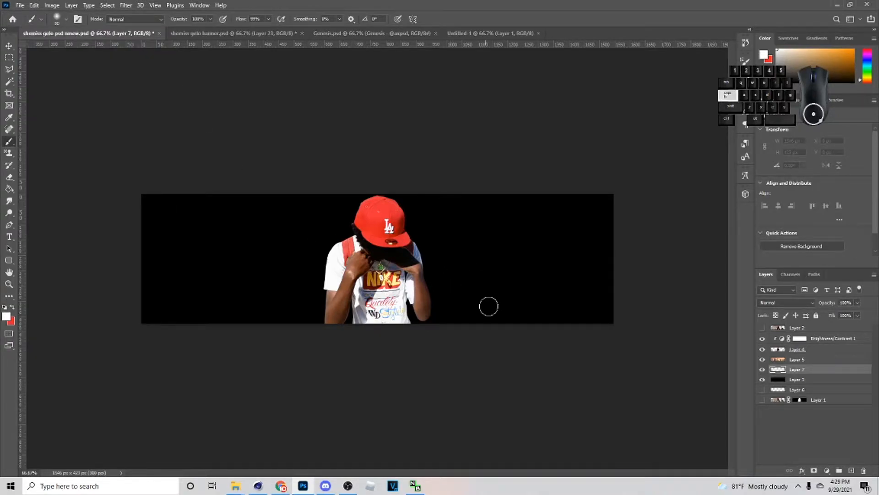
- Enlarge the soft brush to 400 px and paint a white glow behind the figure
{"action": "key", "text": "bracketright"}
{"action": "key", "text": "bracketright"}
{"action": "key", "text": "bracketright"}
{"action": "key", "text": "bracketright"}
{"action": "key", "text": "bracketright"}
{"action": "key", "text": "bracketright"}
{"action": "key", "text": "bracketright"}
{"action": "key", "text": "bracketleft"}
{"action": "key", "text": "bracketleft"}
{"action": "key", "text": "bracketleft"}
{"action": "key", "text": "bracketleft"}
{"action": "key", "text": "bracketleft"}
{"action": "key", "text": "bracketleft"}
{"action": "key", "text": "bracketleft"}
{"action": "key", "text": "bracketright"}
{"action": "key", "text": "bracketright"}
{"action": "mouse_move", "coordinate": [375, 283]}
{"action": "left_mouse_down"}
{"action": "mouse_move", "coordinate": [367, 274]}
{"action": "mouse_move", "coordinate": [385, 272]}
{"action": "mouse_move", "coordinate": [357, 275]}
{"action": "mouse_move", "coordinate": [385, 294]}
{"action": "mouse_move", "coordinate": [362, 279]}
{"action": "mouse_move", "coordinate": [370, 273]}
{"action": "mouse_move", "coordinate": [357, 280]}
{"action": "mouse_move", "coordinate": [380, 284]}
{"action": "mouse_move", "coordinate": [362, 282]}
{"action": "mouse_move", "coordinate": [375, 293]}
{"action": "mouse_move", "coordinate": [362, 284]}
{"action": "mouse_move", "coordinate": [380, 274]}
{"action": "mouse_move", "coordinate": [367, 259]}
{"action": "mouse_move", "coordinate": [369, 275]}
{"action": "left_mouse_up"}
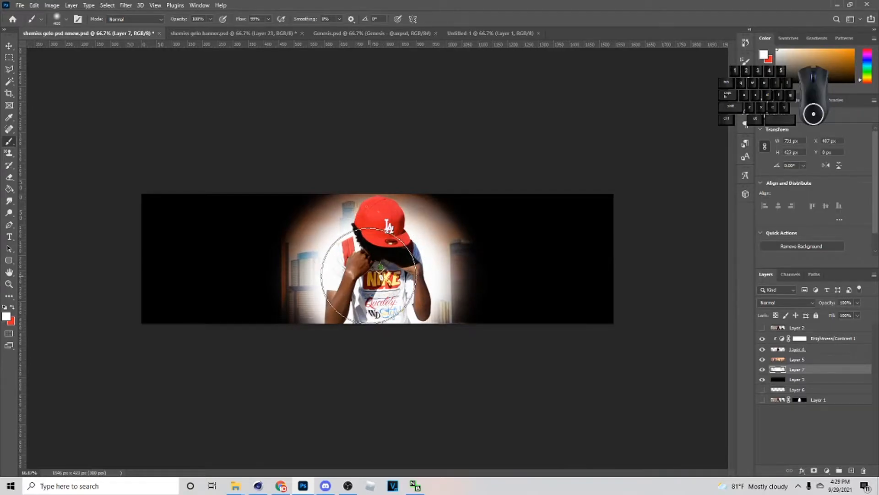
- Examine the layer stack of the finished reference banner, shemiss gelo banner.psd, and return to the working document
{"action": "left_click", "coordinate": [197, 33]}
{"action": "scroll", "coordinate": [835, 417], "scroll_direction": "down", "scroll_amount": 3}
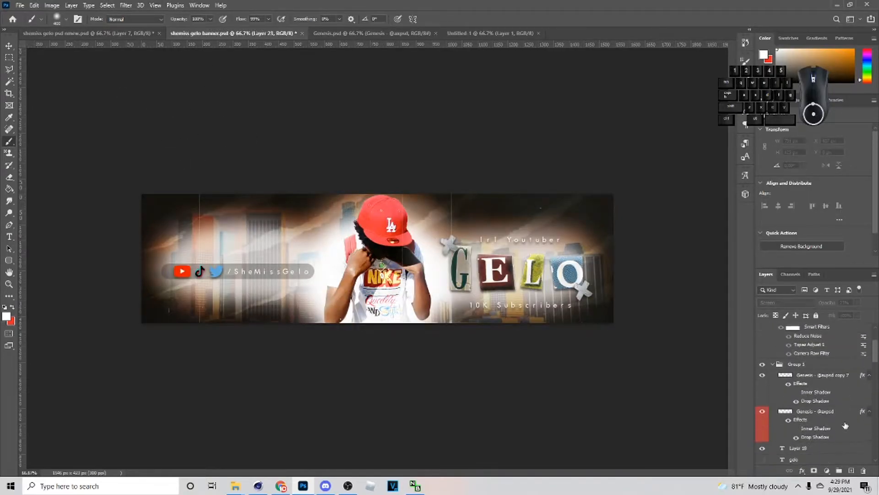
{"action": "scroll", "coordinate": [835, 416], "scroll_direction": "down", "scroll_amount": 4}
{"action": "left_click", "coordinate": [92, 33]}
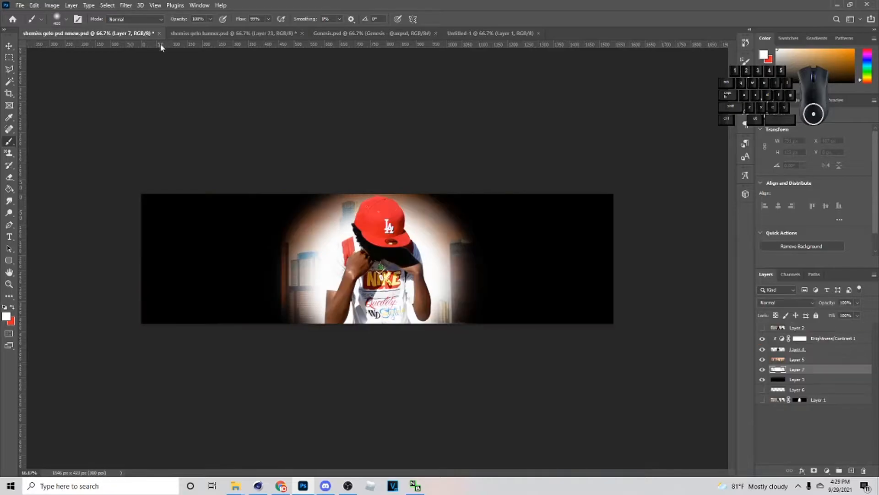
- Paint white horizontal strokes across the buildings on both sides of the figure, using a smaller brush on a separate new layer
{"action": "key", "text": "bracketleft"}
{"action": "key", "text": "bracketleft"}
{"action": "key", "text": "bracketleft"}
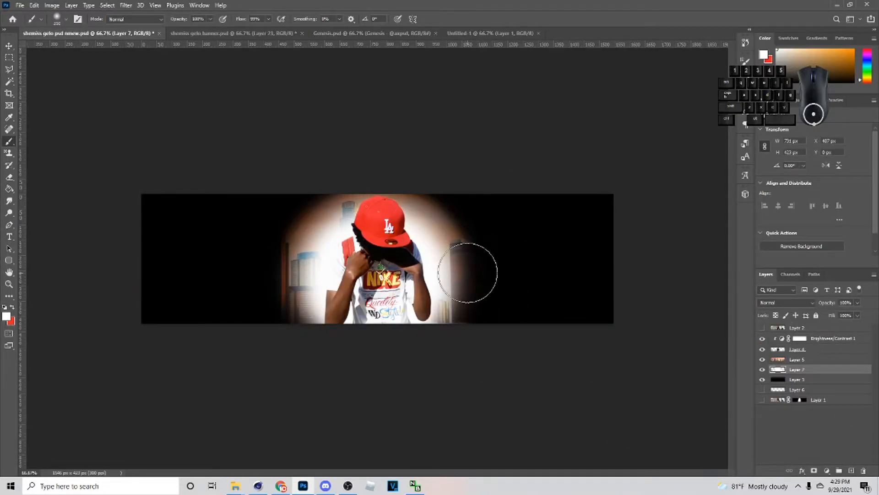
{"action": "left_click_drag", "start_coordinate": [476, 275], "coordinate": [575, 278]}
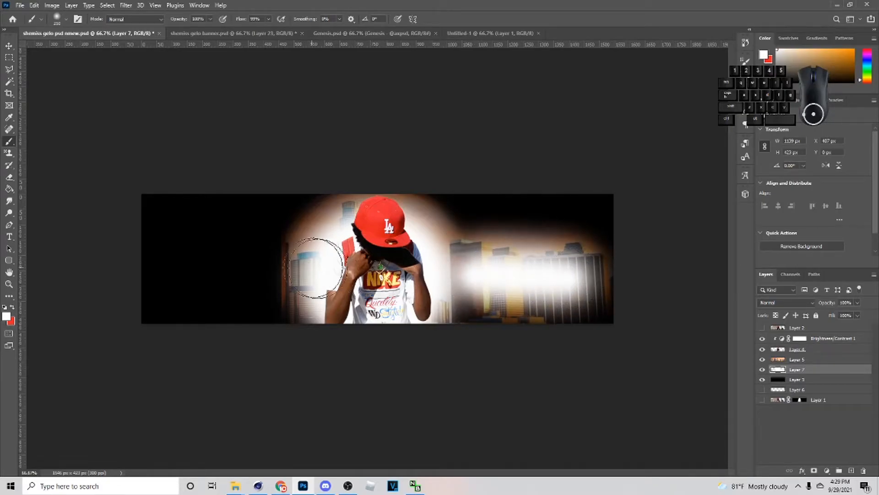
{"action": "key", "text": "ctrl+z"}
{"action": "left_click", "coordinate": [851, 470]}
{"action": "left_click_drag", "start_coordinate": [479, 274], "coordinate": [579, 275]}
{"action": "left_click_drag", "start_coordinate": [161, 266], "coordinate": [310, 268]}
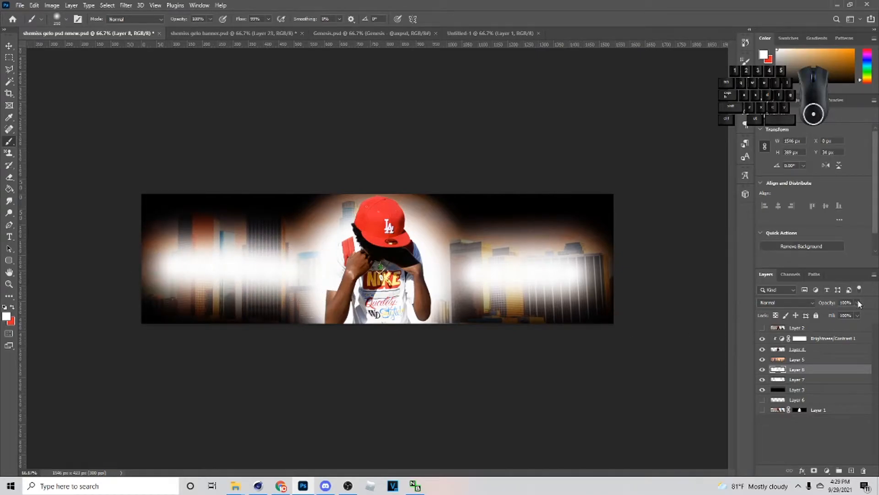
- Extend the white side strokes farther up over the buildings and lower that layer's opacity to soften them
{"action": "left_click_drag", "start_coordinate": [828, 315], "coordinate": [852, 314]}
{"action": "left_click_drag", "start_coordinate": [491, 245], "coordinate": [596, 243]}
{"action": "key", "text": "ctrl+s"}
{"action": "key", "text": "ctrl+z"}
{"action": "mouse_move", "coordinate": [211, 261]}
{"action": "left_mouse_down"}
{"action": "mouse_move", "coordinate": [564, 273]}
{"action": "mouse_move", "coordinate": [663, 286]}
{"action": "left_mouse_up"}
{"action": "left_click_drag", "start_coordinate": [843, 313], "coordinate": [850, 316]}
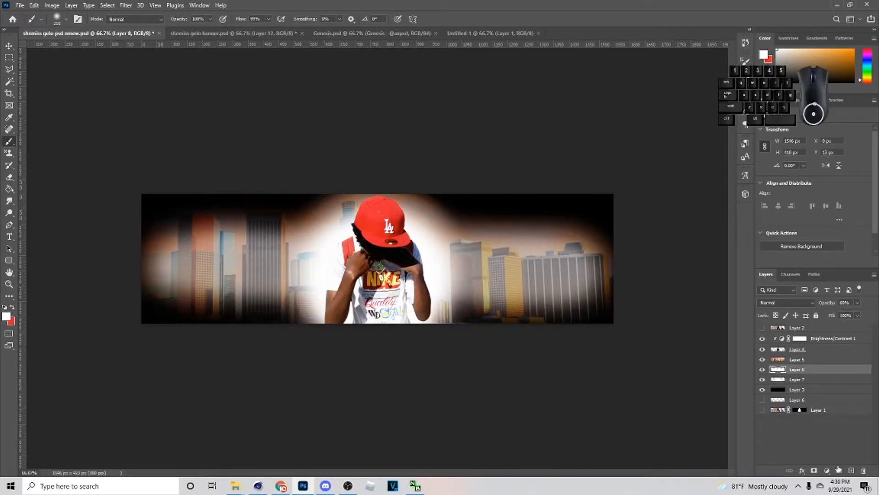
- Add a new layer above the skyline and paint a white glow around the figure with a 400 px soft brush
{"action": "left_click", "coordinate": [851, 472]}
{"action": "left_click_drag", "start_coordinate": [807, 370], "coordinate": [809, 355]}
{"action": "key", "text": "bracketright"}
{"action": "key", "text": "bracketright"}
{"action": "mouse_move", "coordinate": [377, 282]}
{"action": "left_mouse_down"}
{"action": "mouse_move", "coordinate": [395, 263]}
{"action": "mouse_move", "coordinate": [386, 249]}
{"action": "left_mouse_up"}
{"action": "mouse_move", "coordinate": [345, 297]}
{"action": "left_mouse_down"}
{"action": "mouse_move", "coordinate": [390, 304]}
{"action": "mouse_move", "coordinate": [412, 283]}
{"action": "left_mouse_up"}
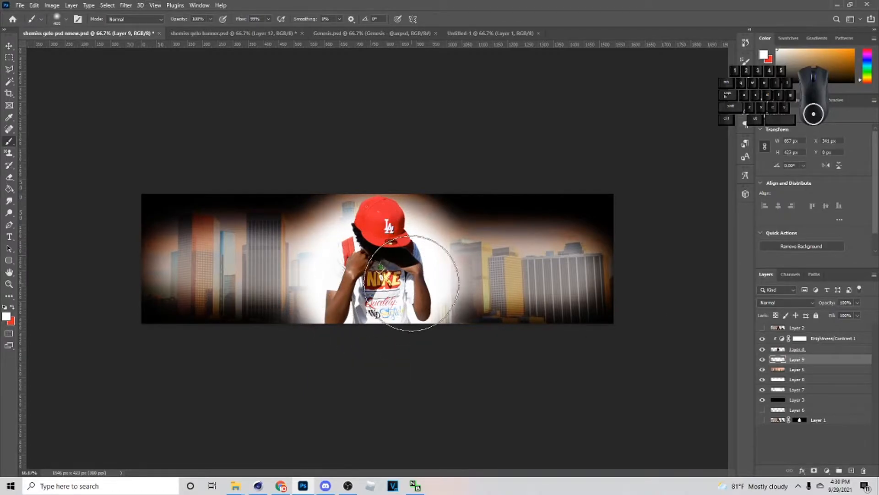
- Set the glow layer above the skyline to Overlay at 22% opacity
{"action": "left_click", "coordinate": [785, 303]}
{"action": "left_click", "coordinate": [774, 351]}
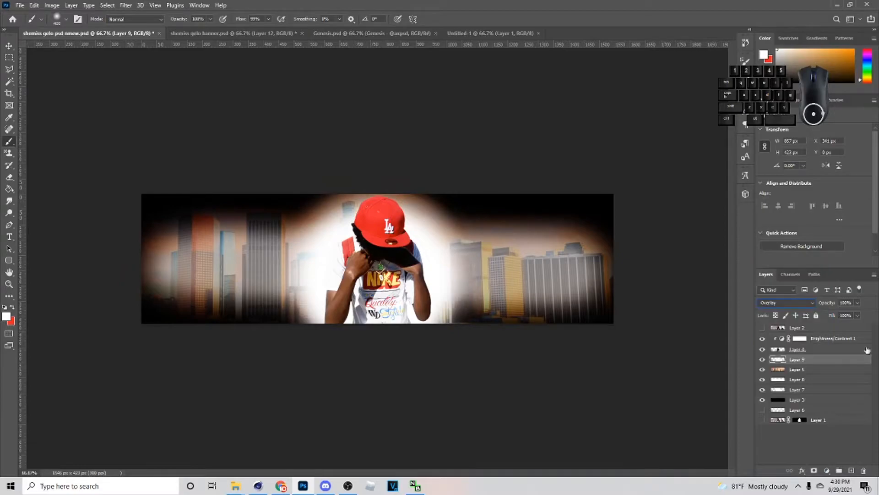
{"action": "left_click_drag", "start_coordinate": [823, 315], "coordinate": [829, 314]}
- Duplicate the Overlay glow layer and set the copy to Screen at about 58% opacity
{"action": "key", "text": "ctrl+j"}
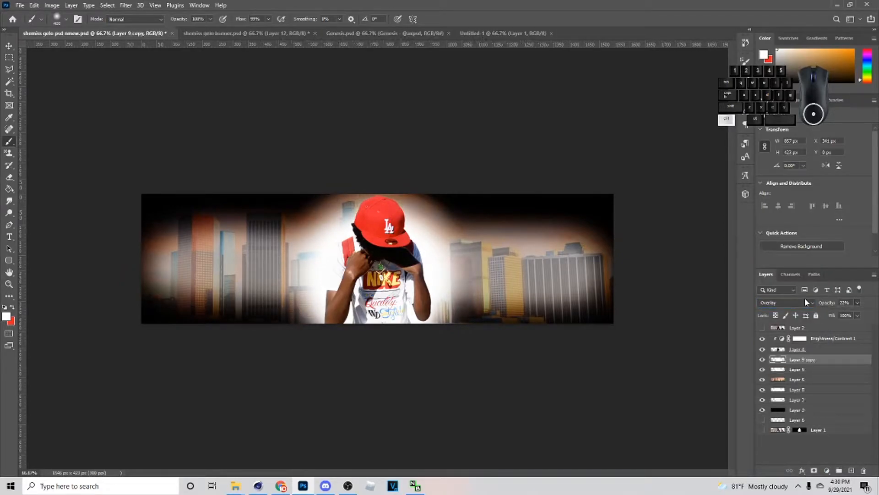
{"action": "left_click", "coordinate": [801, 304]}
{"action": "left_click", "coordinate": [780, 317]}
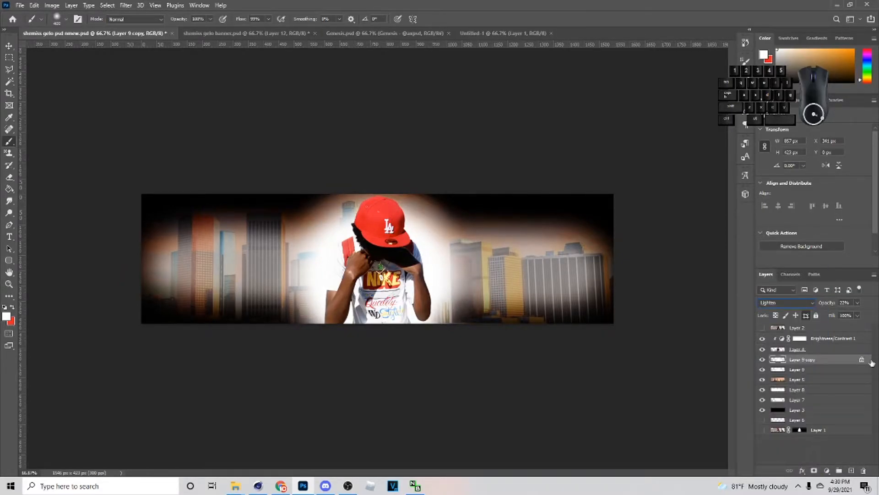
{"action": "left_click", "coordinate": [785, 304]}
{"action": "left_click", "coordinate": [778, 323]}
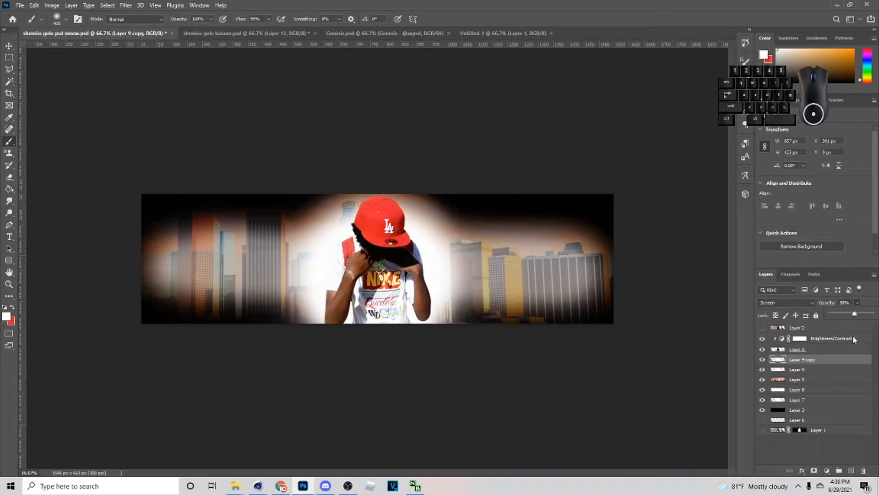
- Add a new layer above the figure's Brightness/Contrast adjustment and dab soft white light around the figure's shoulders and lower edges
{"action": "left_click", "coordinate": [850, 338]}
{"action": "left_click", "coordinate": [850, 471]}
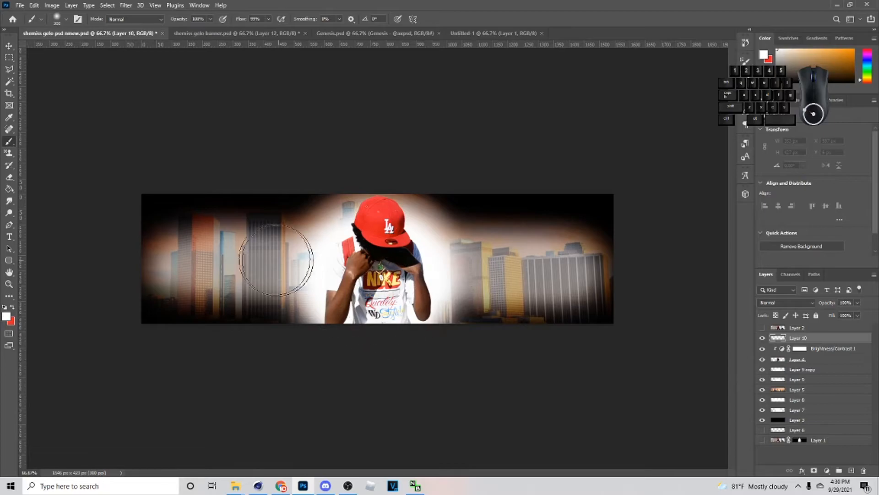
{"action": "left_click", "coordinate": [337, 235]}
{"action": "left_click", "coordinate": [413, 322]}
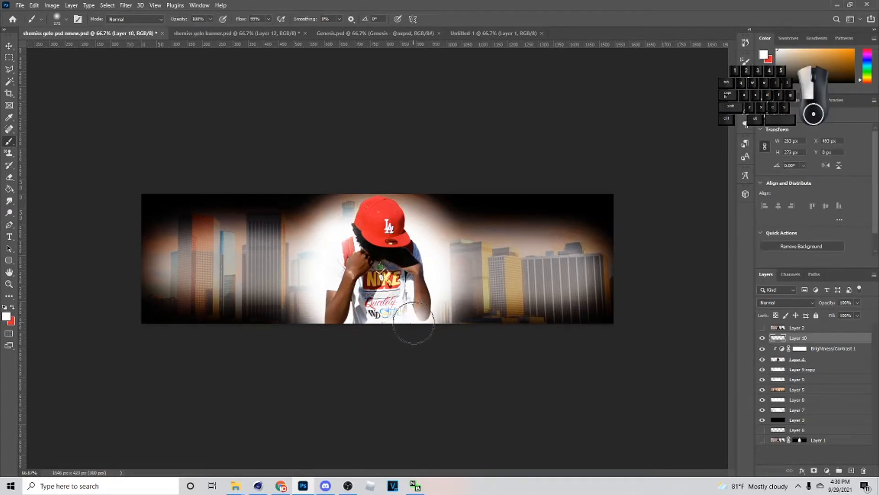
{"action": "left_click", "coordinate": [429, 254]}
{"action": "left_click", "coordinate": [314, 318]}
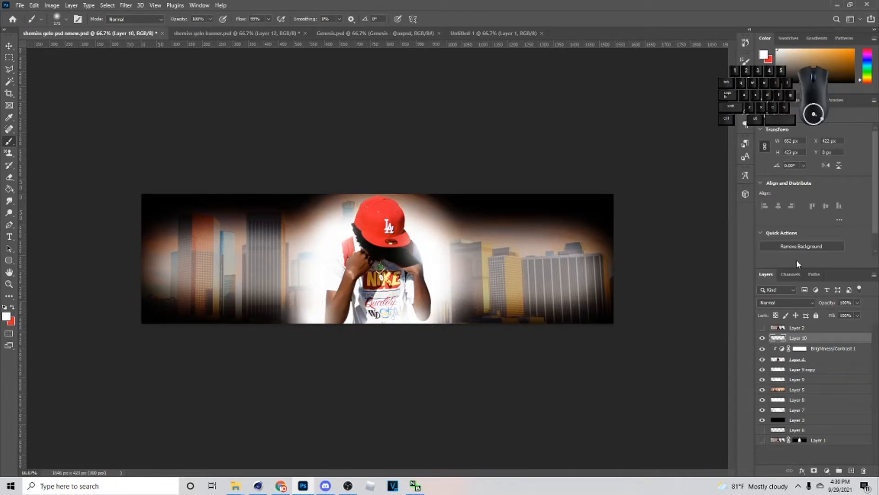
- Set the light layer over the figure to Screen at 79% opacity
{"action": "left_click", "coordinate": [796, 305]}
{"action": "left_click", "coordinate": [779, 326]}
{"action": "left_click", "coordinate": [833, 314]}
{"action": "left_click_drag", "start_coordinate": [842, 315], "coordinate": [851, 314]}
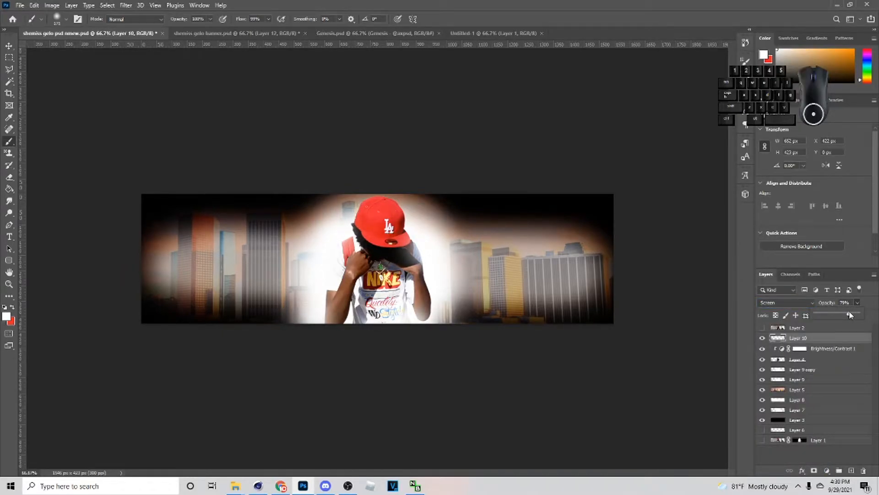
- Add a Brightness/Contrast adjustment above the skyline, raise its brightness, and move it above the glow layers directly beneath the figure
{"action": "left_click", "coordinate": [815, 378]}
{"action": "left_click", "coordinate": [820, 389]}
{"action": "left_click", "coordinate": [827, 470]}
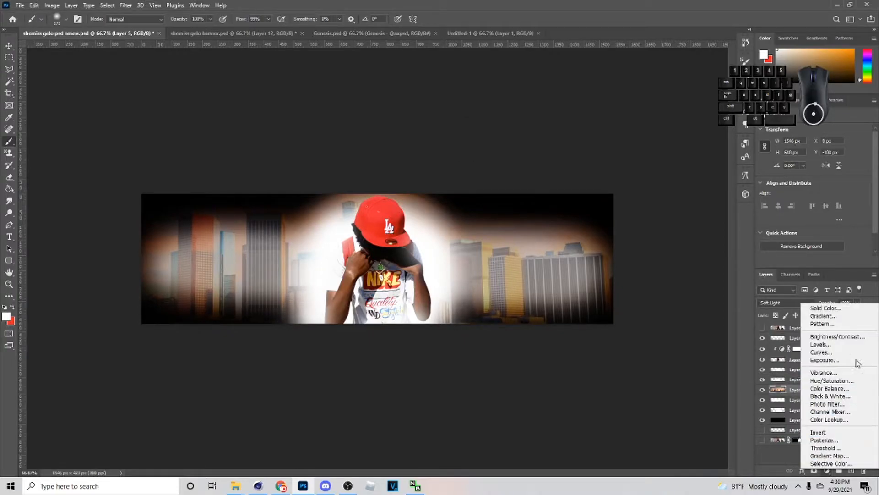
{"action": "left_click", "coordinate": [836, 336]}
{"action": "left_click_drag", "start_coordinate": [814, 155], "coordinate": [830, 157]}
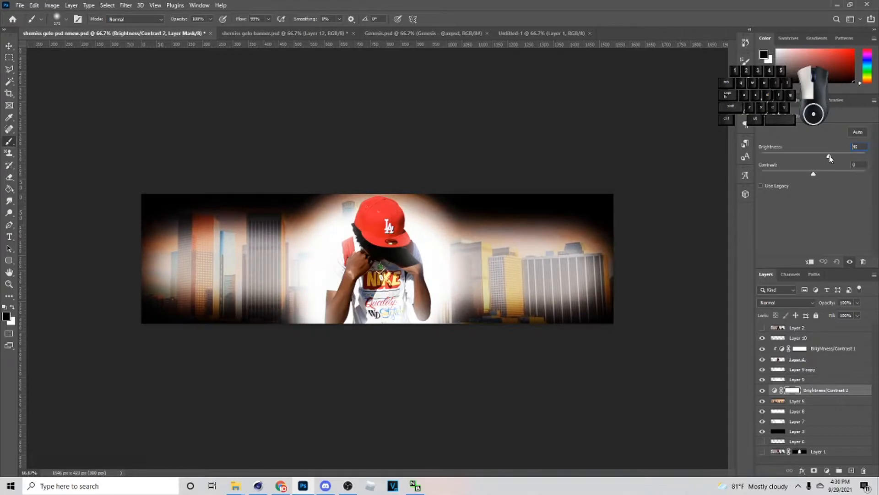
{"action": "left_click_drag", "start_coordinate": [837, 390], "coordinate": [829, 365]}
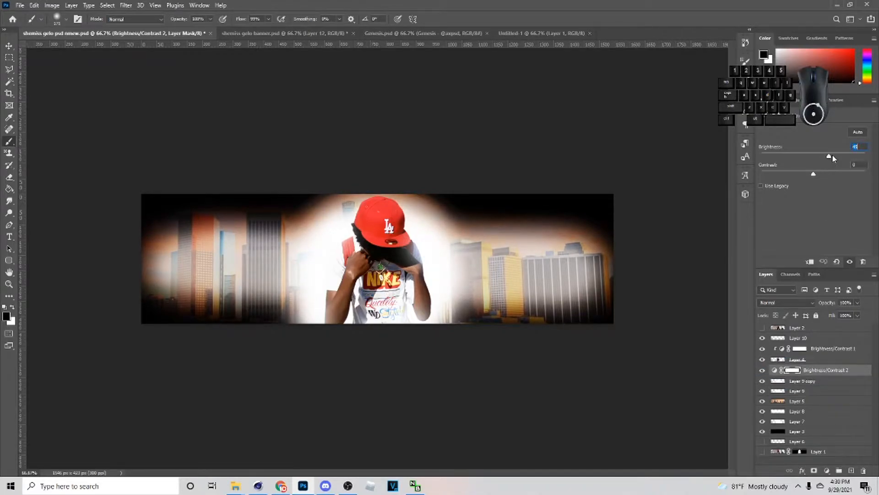
{"action": "left_click_drag", "start_coordinate": [832, 156], "coordinate": [827, 158]}
- Add another Brightness/Contrast adjustment above the figure's light layer with the contrast set to 21
{"action": "left_click", "coordinate": [806, 339]}
{"action": "left_click", "coordinate": [826, 470]}
{"action": "left_click", "coordinate": [838, 341]}
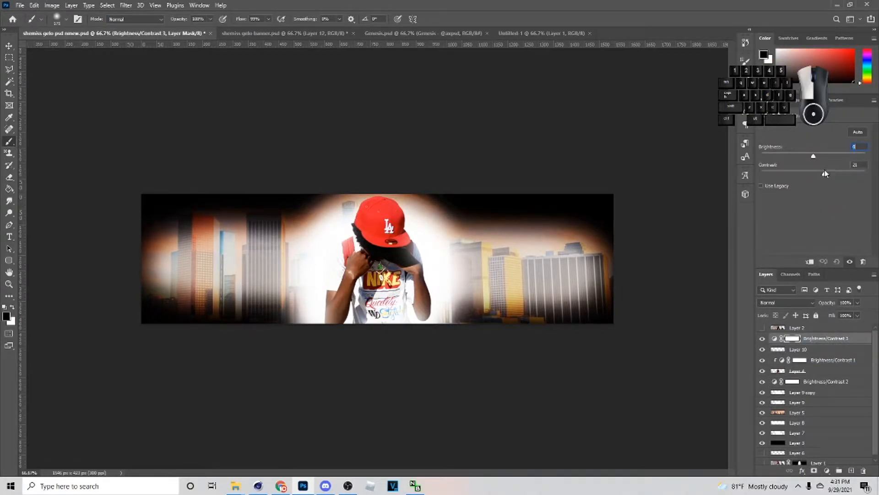
- Add a Vibrance adjustment with vibrance +9 and saturation +4, and create a new empty layer above it
{"action": "left_click", "coordinate": [826, 471]}
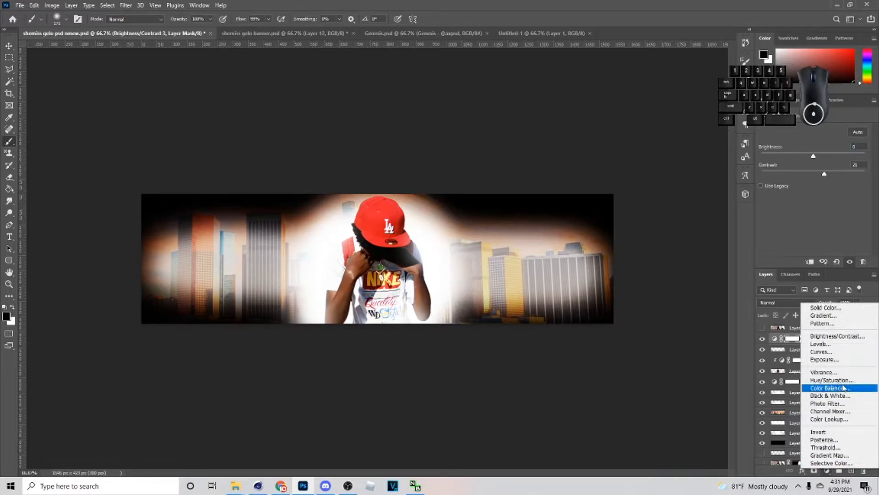
{"action": "left_click", "coordinate": [823, 371]}
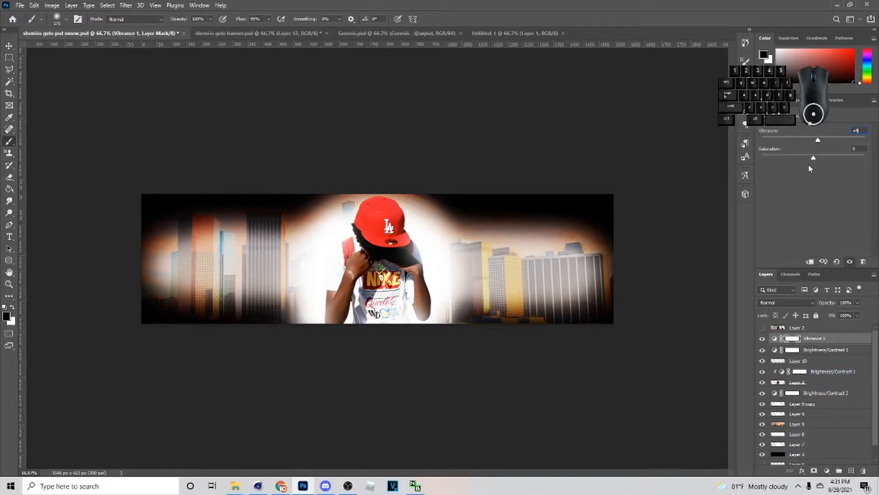
{"action": "left_click_drag", "start_coordinate": [813, 157], "coordinate": [816, 160]}
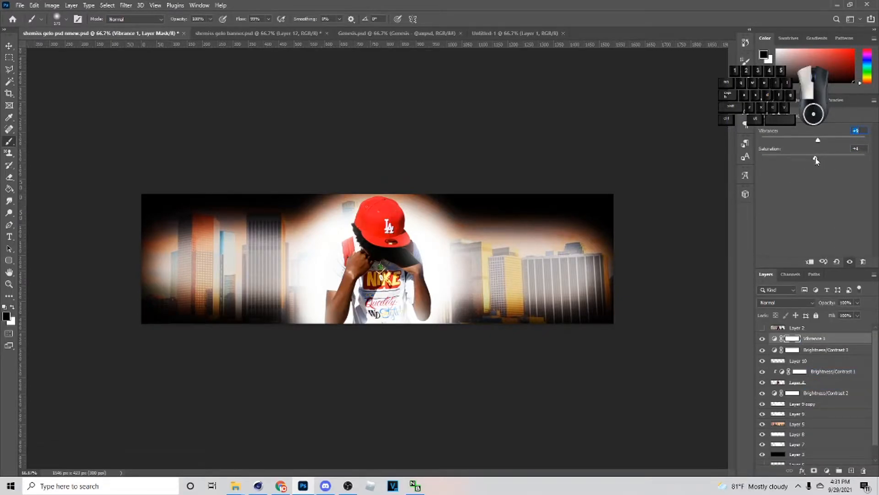
{"action": "left_click", "coordinate": [851, 470]}
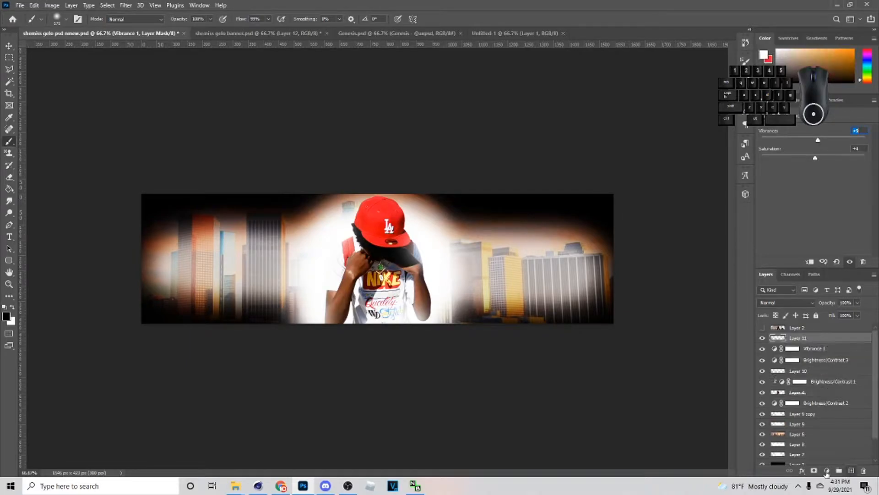
- Fill the new empty layer with dark grey (RGB 84, 84, 84) using the Paint Bucket tool
{"action": "key", "text": "g"}
{"action": "right_click", "coordinate": [10, 194]}
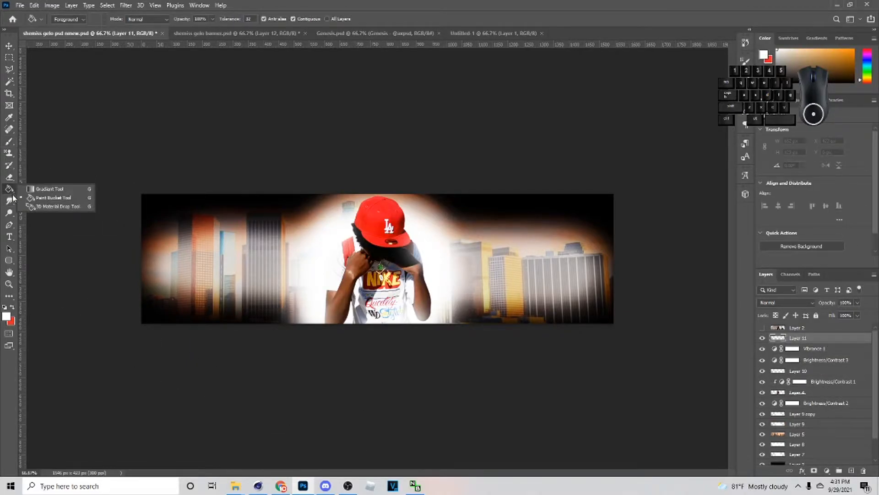
{"action": "left_click", "coordinate": [10, 317]}
{"action": "left_click_drag", "start_coordinate": [654, 238], "coordinate": [489, 225]}
{"action": "left_click", "coordinate": [805, 145]}
{"action": "left_click", "coordinate": [471, 252]}
- Apply an Add Noise filter to the grey layer with amount 7.26%, Gaussian distribution and Monochromatic enabled
{"action": "left_click", "coordinate": [11, 50]}
{"action": "left_click", "coordinate": [126, 5]}
{"action": "mouse_move", "coordinate": [153, 148]}
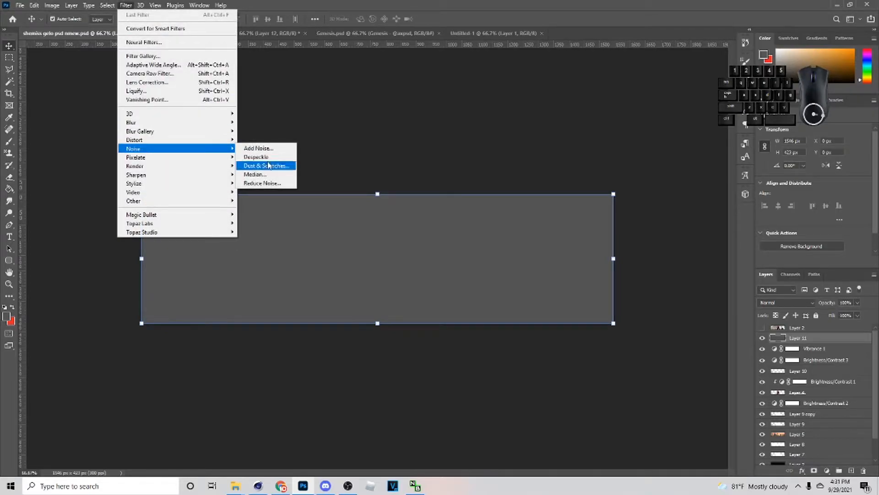
{"action": "left_click", "coordinate": [259, 148]}
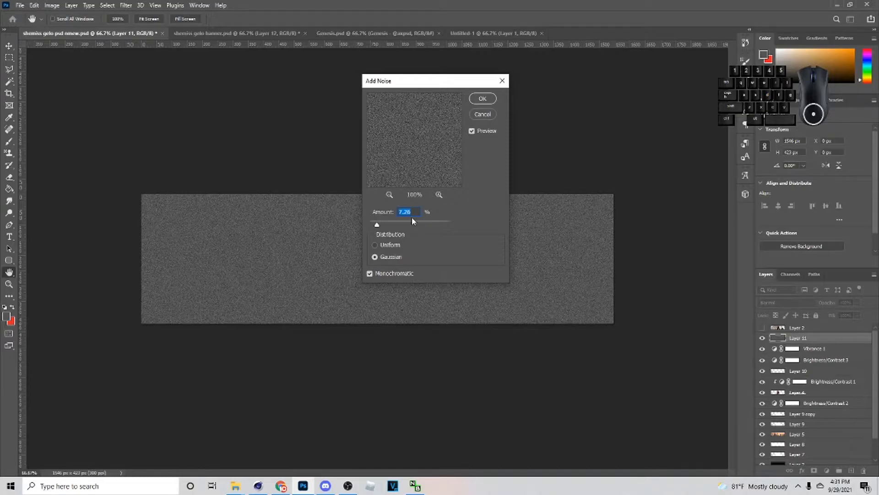
{"action": "left_click", "coordinate": [483, 99]}
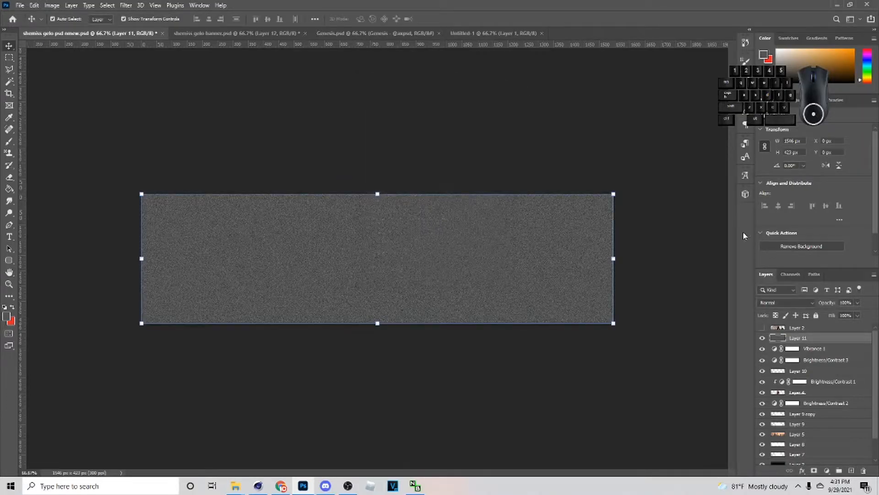
- Set the noise layer to Overlay at 22% opacity, compare the banner with and without it, and lock the layer
{"action": "left_click", "coordinate": [798, 303]}
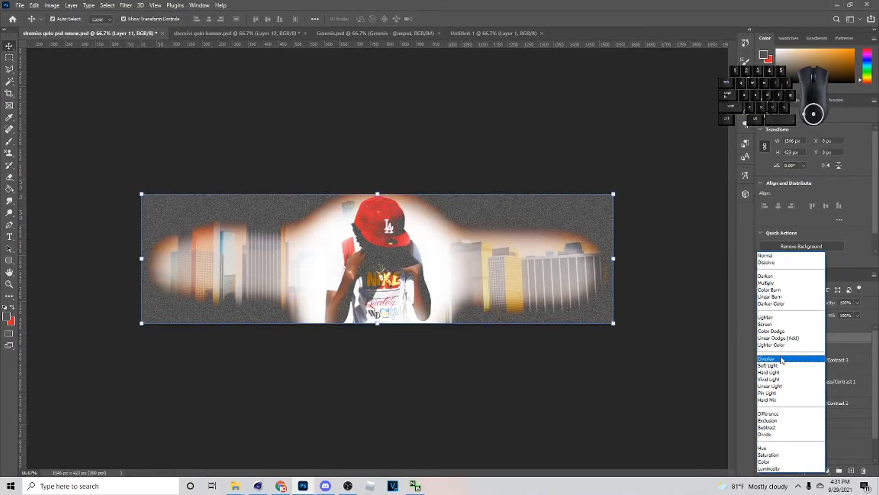
{"action": "left_click", "coordinate": [797, 356]}
{"action": "left_click", "coordinate": [781, 302]}
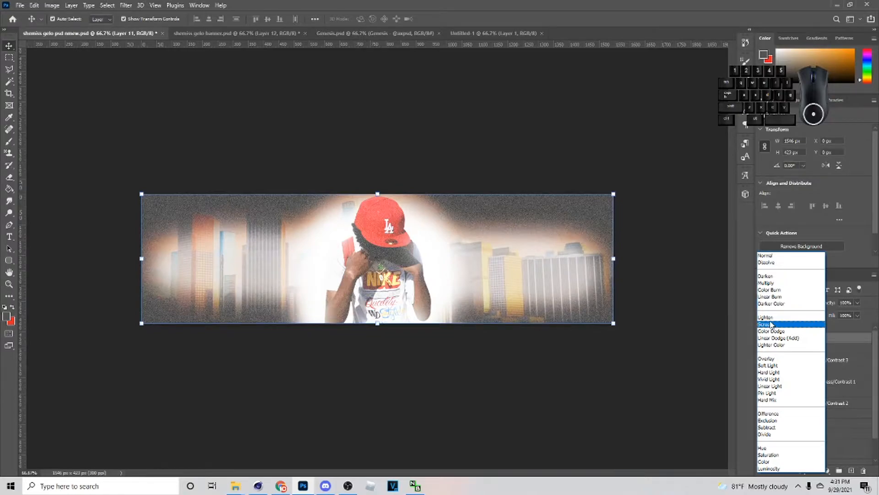
{"action": "left_click", "coordinate": [771, 361]}
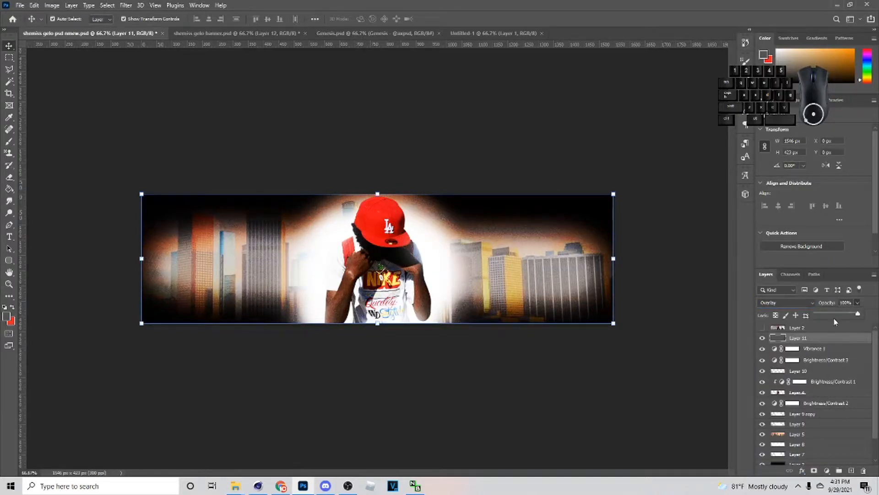
{"action": "left_click_drag", "start_coordinate": [835, 321], "coordinate": [824, 317]}
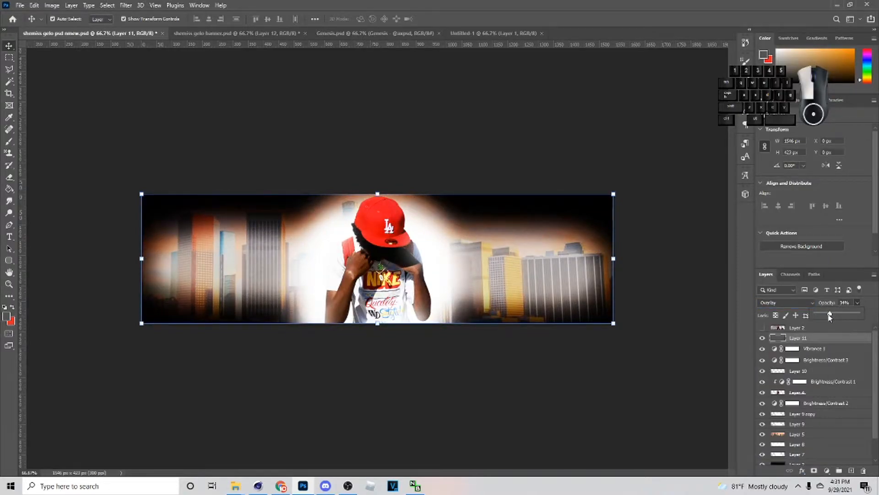
{"action": "left_click", "coordinate": [760, 340]}
{"action": "left_click", "coordinate": [760, 341]}
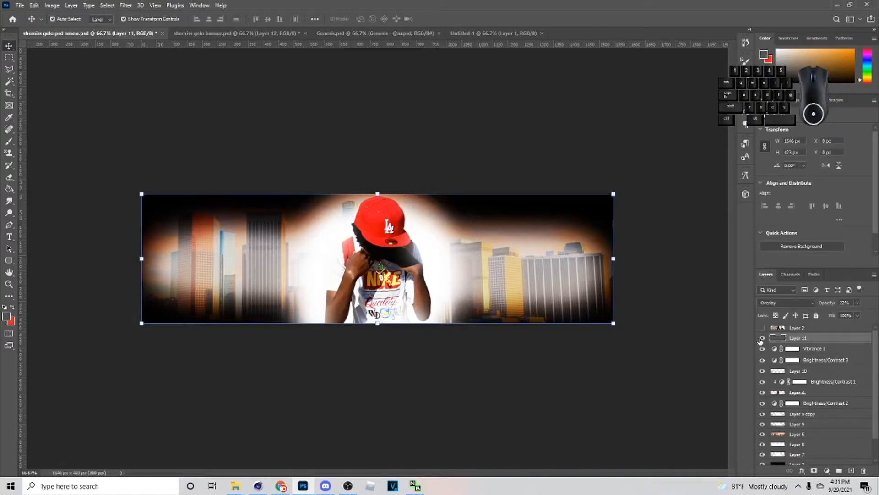
{"action": "left_click", "coordinate": [816, 316]}
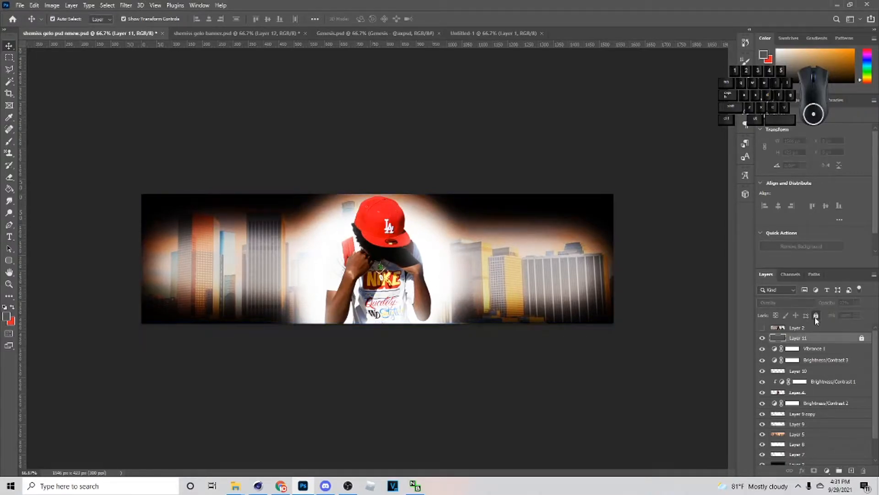
- Create a new layer above the noise layer and brush soft black (#000000) along the banner's bottom and top edges
{"action": "left_click", "coordinate": [852, 470]}
{"action": "key", "text": "i"}
{"action": "left_click", "coordinate": [6, 316]}
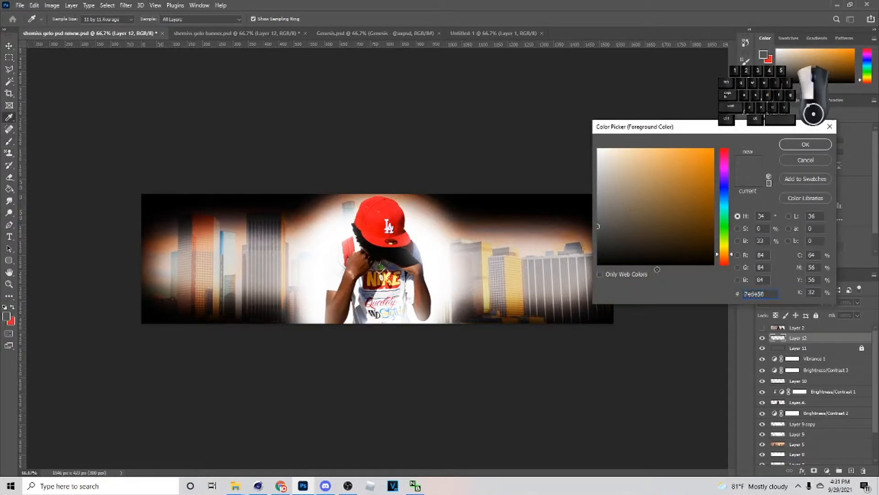
{"action": "type", "text": "000000"}
{"action": "left_click", "coordinate": [806, 145]}
{"action": "key", "text": "b"}
{"action": "mouse_move", "coordinate": [133, 335]}
{"action": "left_mouse_down"}
{"action": "mouse_move", "coordinate": [433, 353]}
{"action": "mouse_move", "coordinate": [641, 339]}
{"action": "left_mouse_up"}
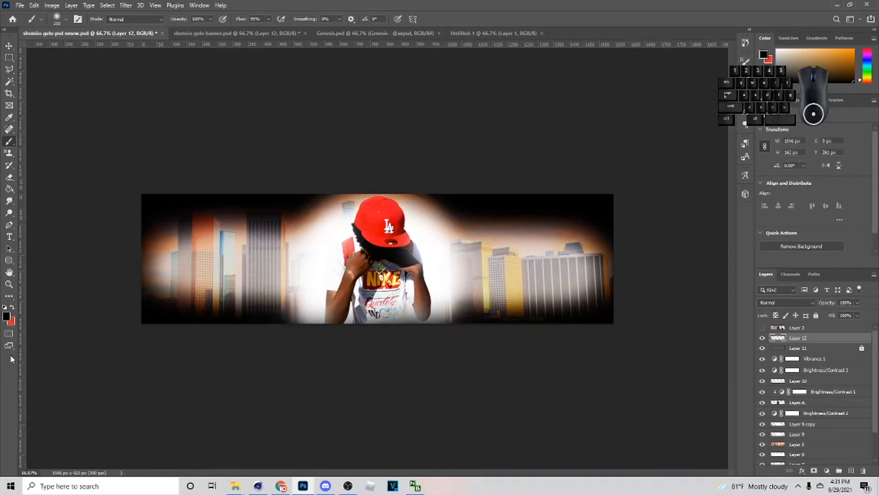
{"action": "left_click_drag", "start_coordinate": [168, 165], "coordinate": [406, 160]}
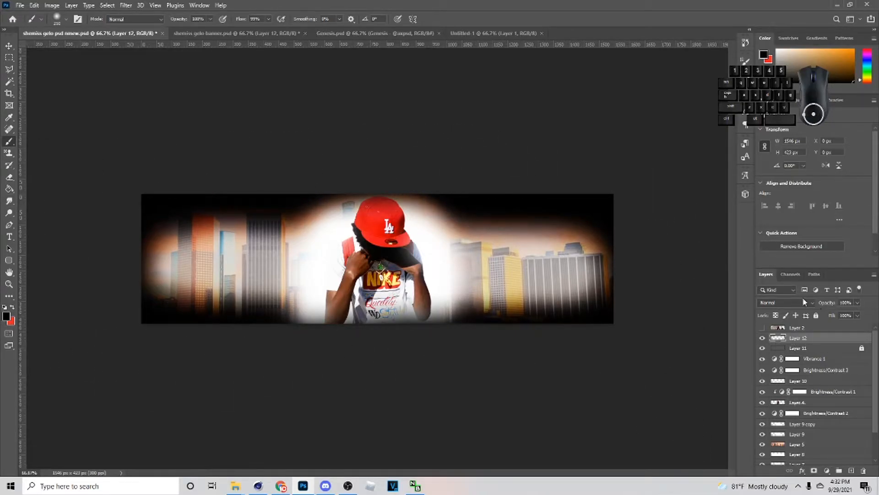
- Set the black edge layer to Soft Light at 46% opacity
{"action": "left_click", "coordinate": [783, 302]}
{"action": "left_click", "coordinate": [784, 360]}
{"action": "left_click", "coordinate": [857, 302]}
{"action": "left_click_drag", "start_coordinate": [835, 317], "coordinate": [845, 316]}
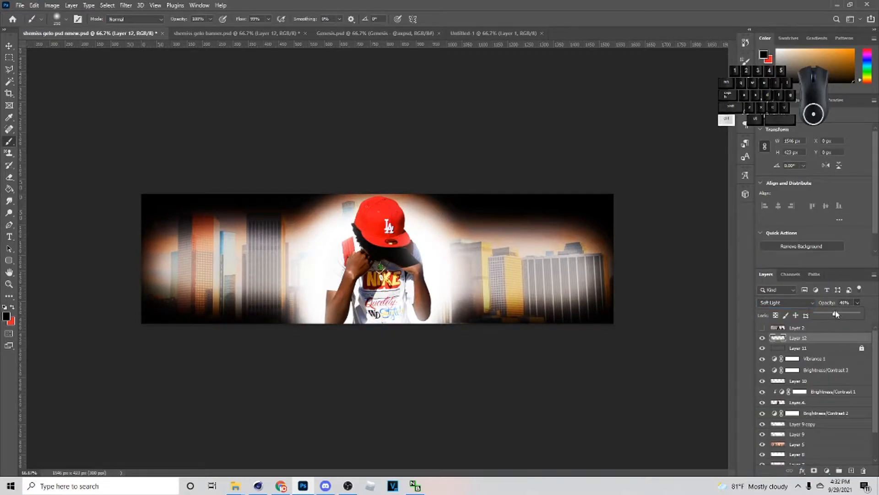
- Duplicate the black edge layer and set the copy to Normal at 46% opacity
{"action": "key", "text": "ctrl+j"}
{"action": "left_click", "coordinate": [792, 302]}
{"action": "left_click", "coordinate": [776, 255]}
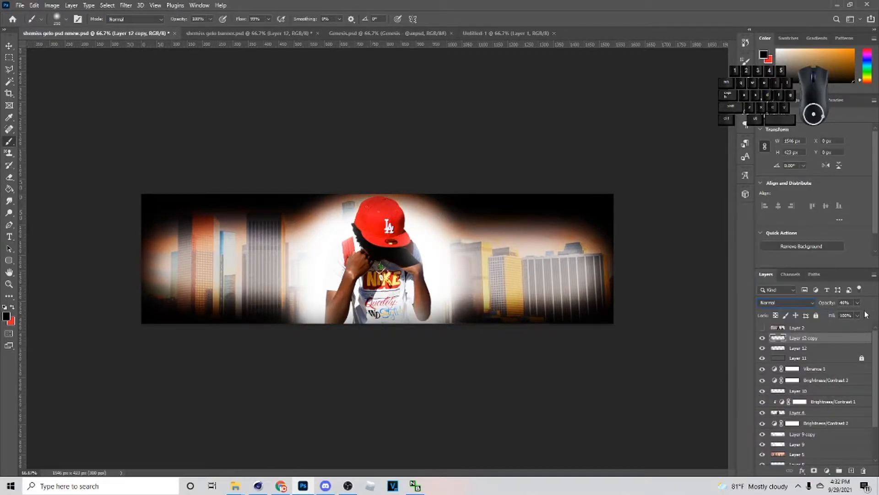
{"action": "left_click_drag", "start_coordinate": [863, 311], "coordinate": [855, 315]}
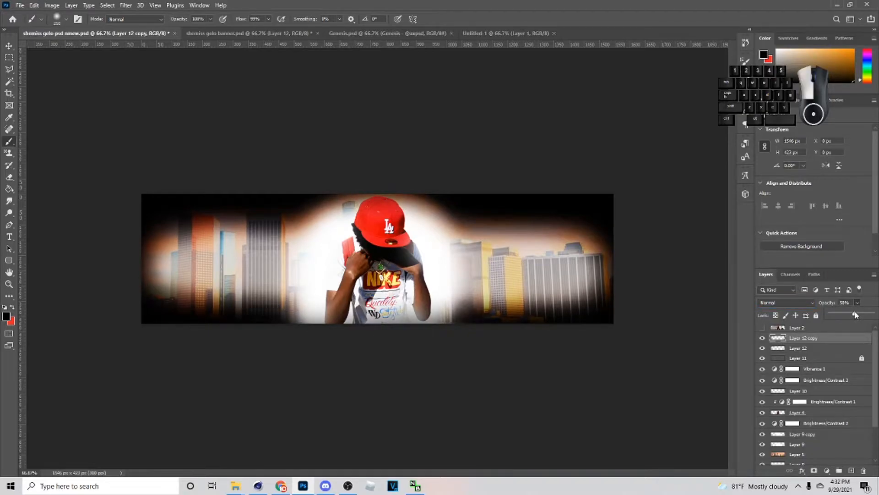
{"action": "key", "text": "v"}
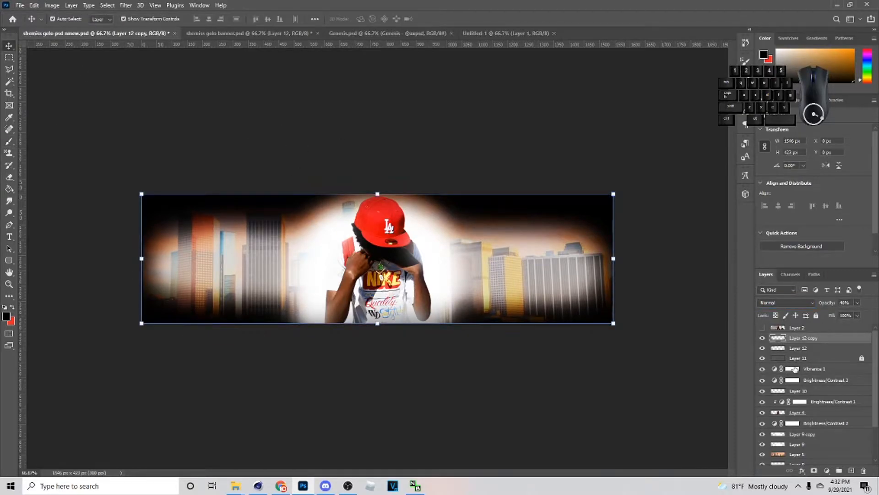
- Add a layer clipped to the figure and brush soft black shading over the figure's lower body and sides
{"action": "left_click", "coordinate": [800, 412]}
{"action": "left_click", "coordinate": [850, 471]}
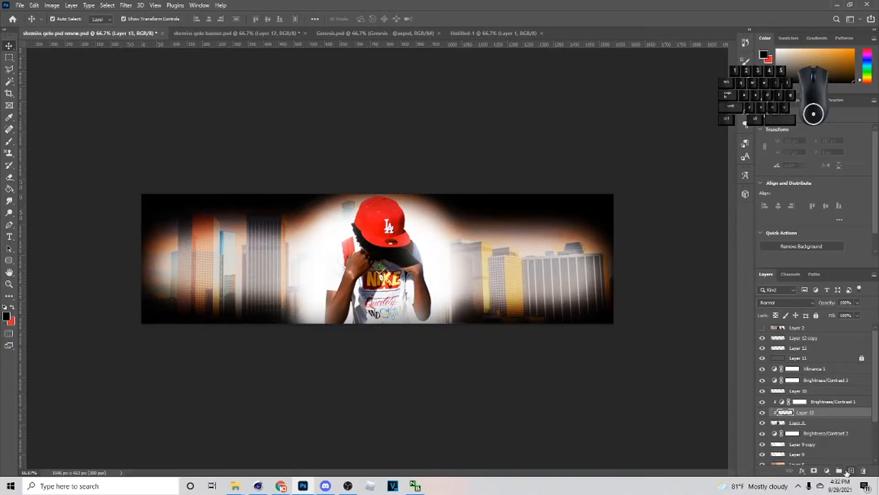
{"action": "key", "text": "b"}
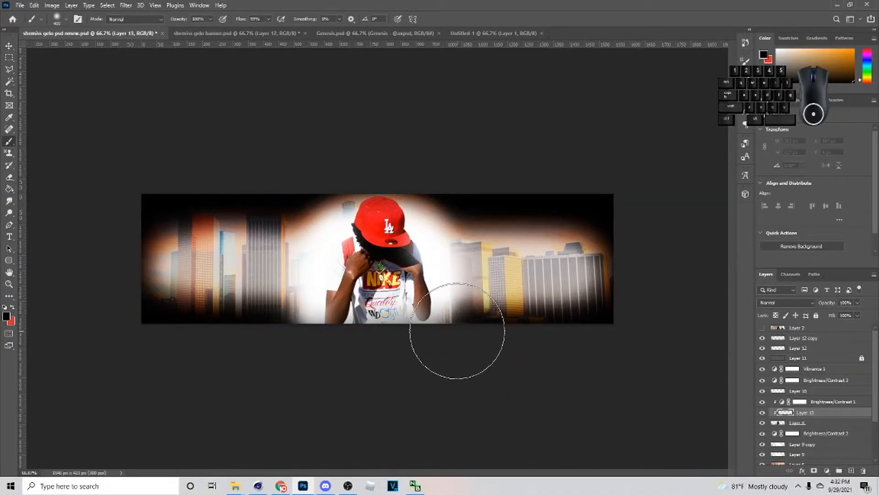
{"action": "mouse_move", "coordinate": [462, 309]}
{"action": "left_mouse_down"}
{"action": "mouse_move", "coordinate": [454, 337]}
{"action": "mouse_move", "coordinate": [349, 355]}
{"action": "mouse_move", "coordinate": [274, 327]}
{"action": "left_mouse_up"}
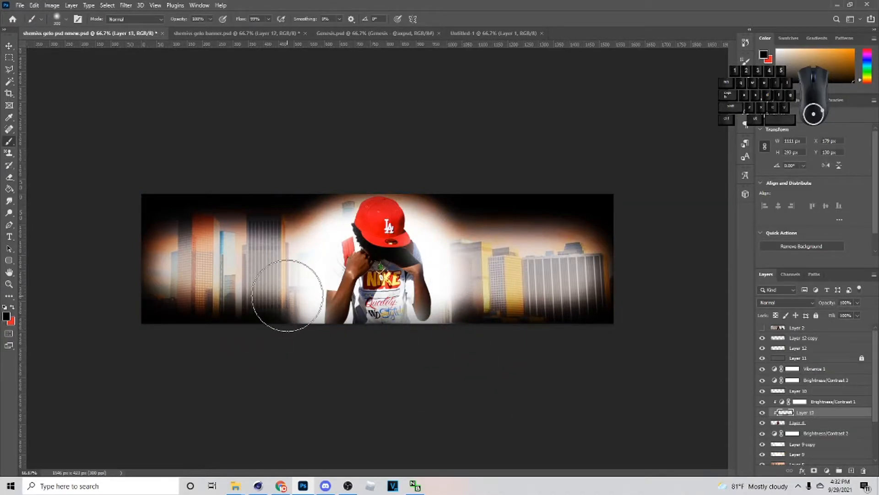
{"action": "mouse_move", "coordinate": [365, 373]}
{"action": "left_mouse_down"}
{"action": "mouse_move", "coordinate": [271, 363]}
{"action": "mouse_move", "coordinate": [458, 308]}
{"action": "mouse_move", "coordinate": [424, 328]}
{"action": "mouse_move", "coordinate": [381, 409]}
{"action": "left_mouse_up"}
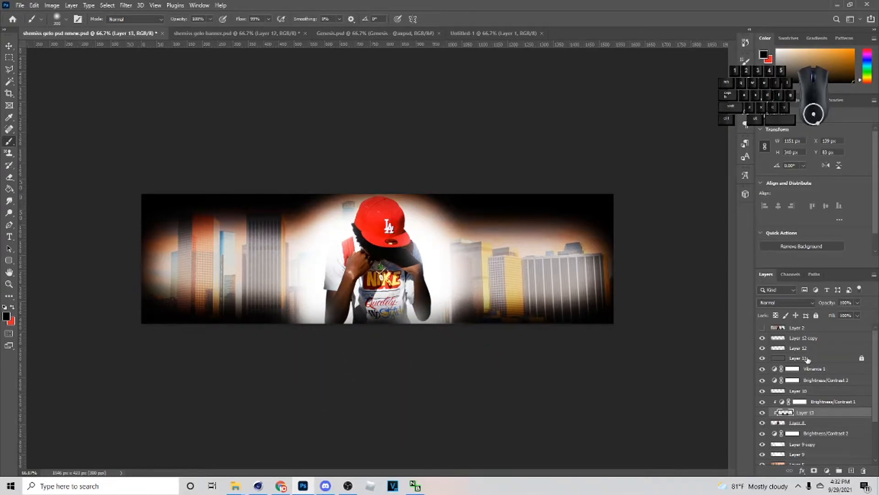
- Set the figure's clipped shading layer to Soft Light at 27% opacity
{"action": "left_click", "coordinate": [785, 303]}
{"action": "left_click", "coordinate": [782, 364]}
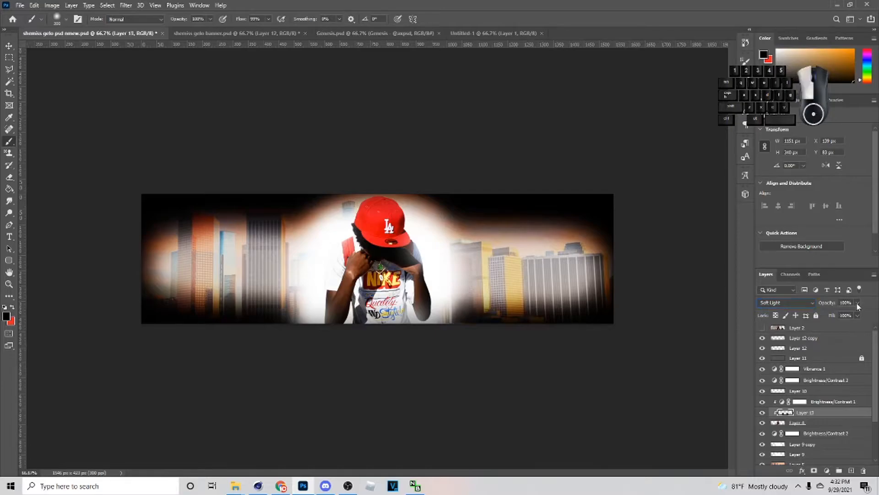
{"action": "left_click_drag", "start_coordinate": [828, 318], "coordinate": [825, 317]}
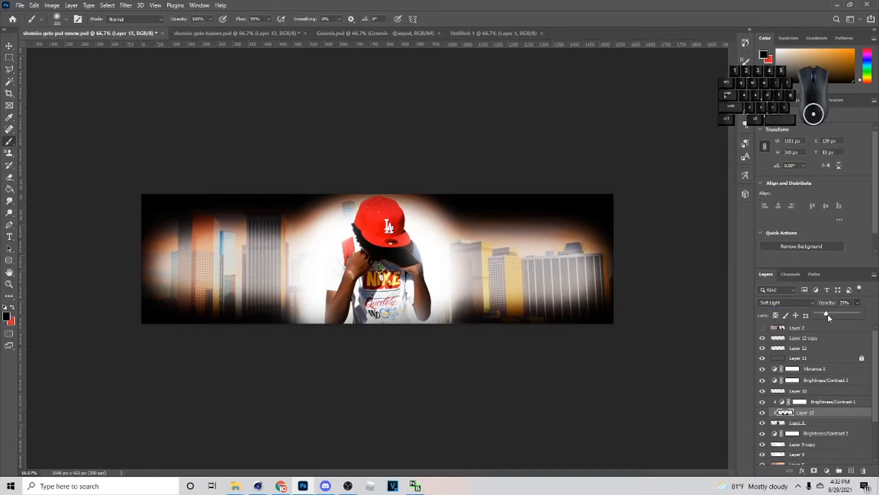
- Create a new layer above the figure's light layer and brush soft white (#ffffff) along the banner's bottom edge
{"action": "left_click", "coordinate": [829, 393]}
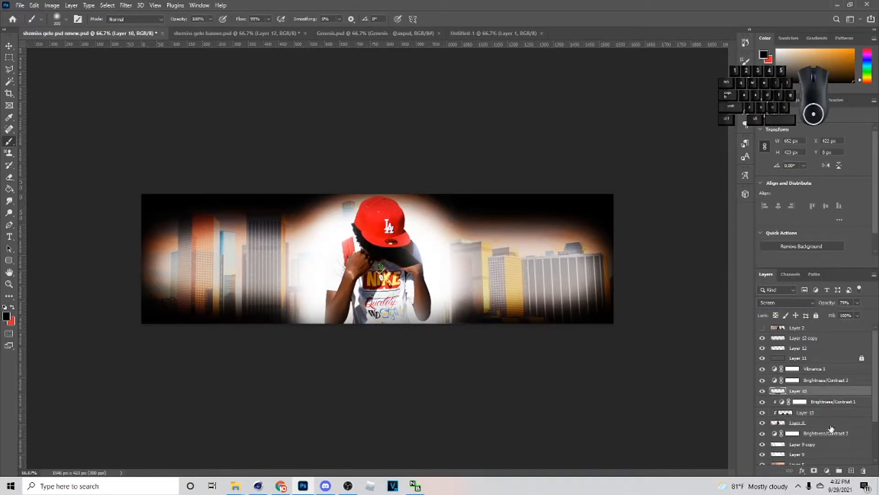
{"action": "left_click", "coordinate": [851, 470]}
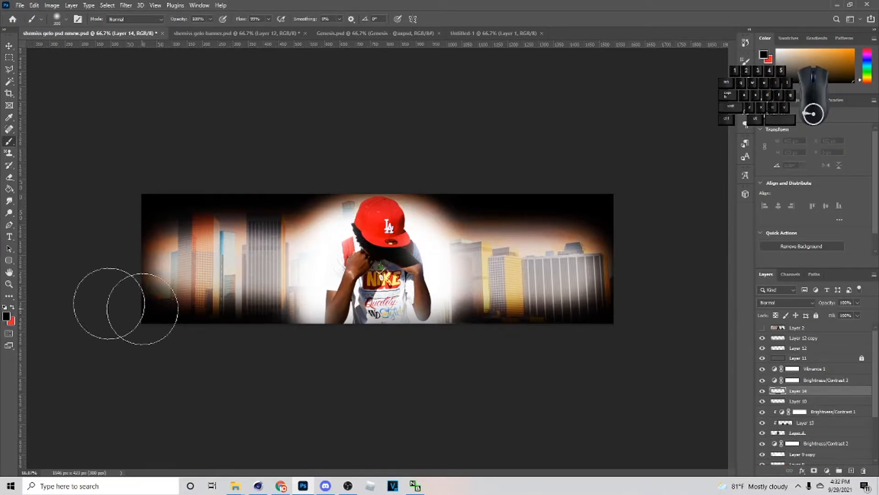
{"action": "left_click", "coordinate": [6, 316]}
{"action": "type", "text": "ffffff"}
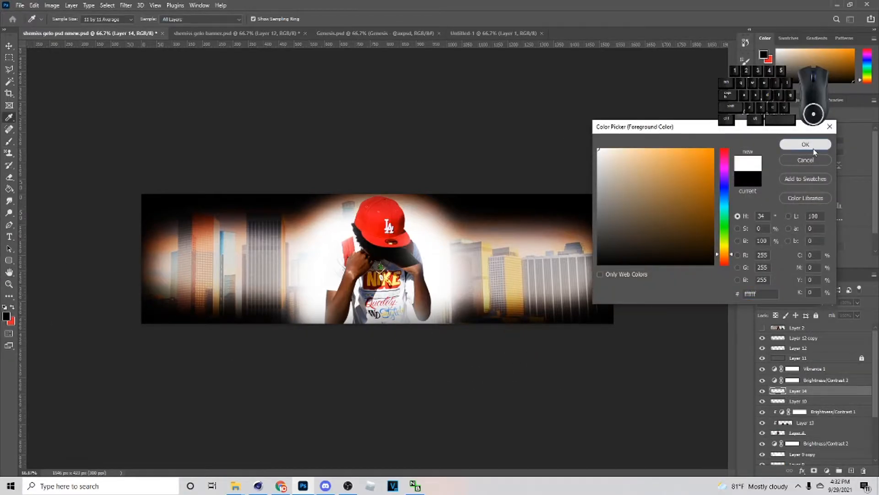
{"action": "left_click", "coordinate": [805, 144]}
{"action": "key", "text": "b"}
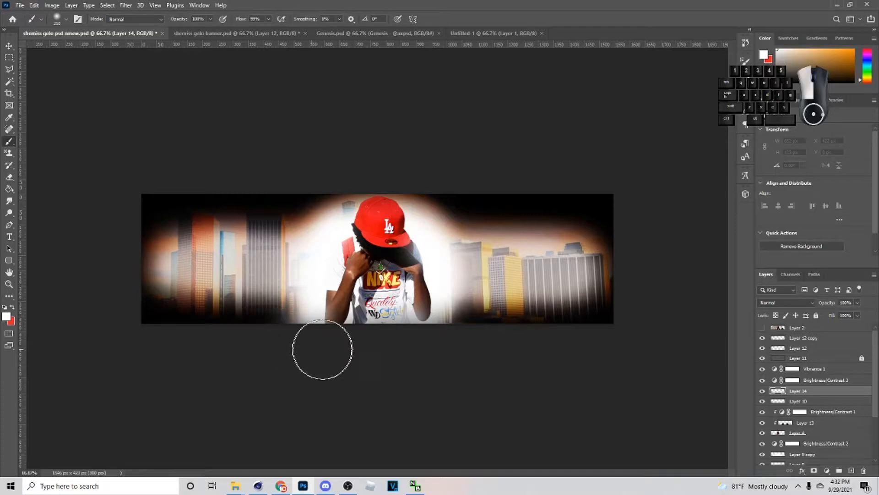
{"action": "left_click_drag", "start_coordinate": [351, 361], "coordinate": [59, 344]}
{"action": "left_click", "coordinate": [111, 308]}
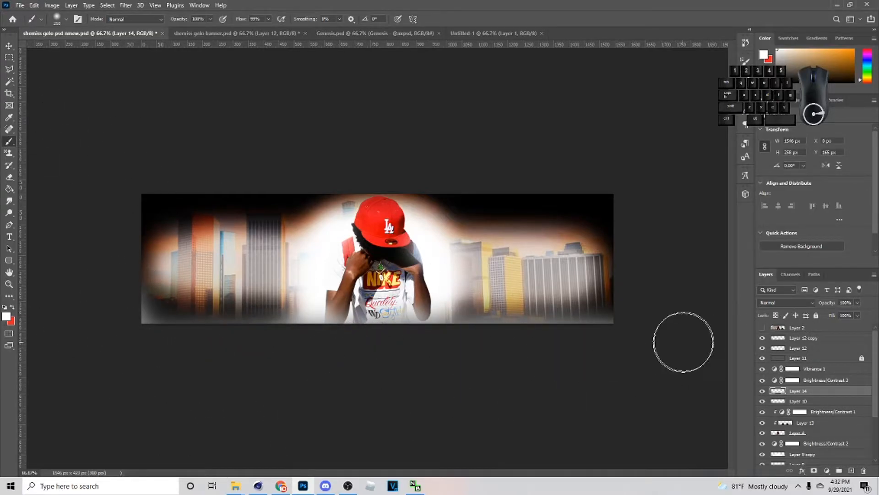
- Apply a Gaussian Blur to the white bottom glow layer
{"action": "left_click", "coordinate": [10, 45]}
{"action": "left_click", "coordinate": [126, 5]}
{"action": "mouse_move", "coordinate": [211, 123]}
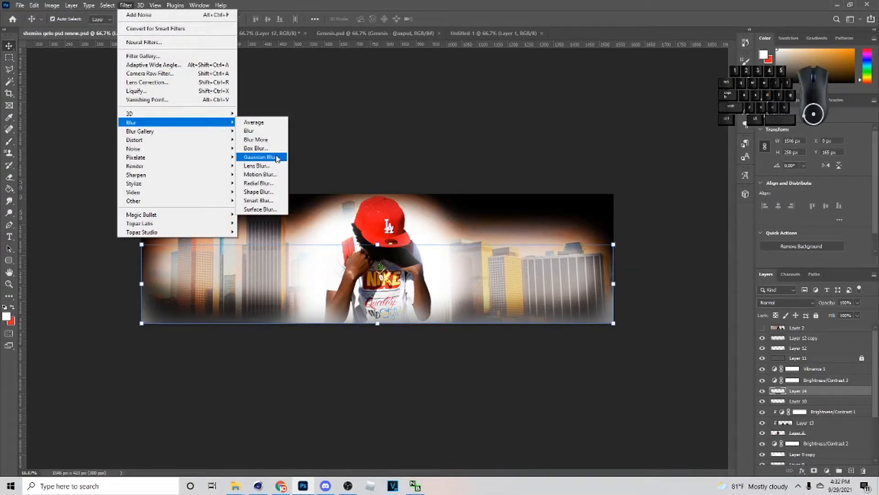
{"action": "left_click", "coordinate": [277, 158]}
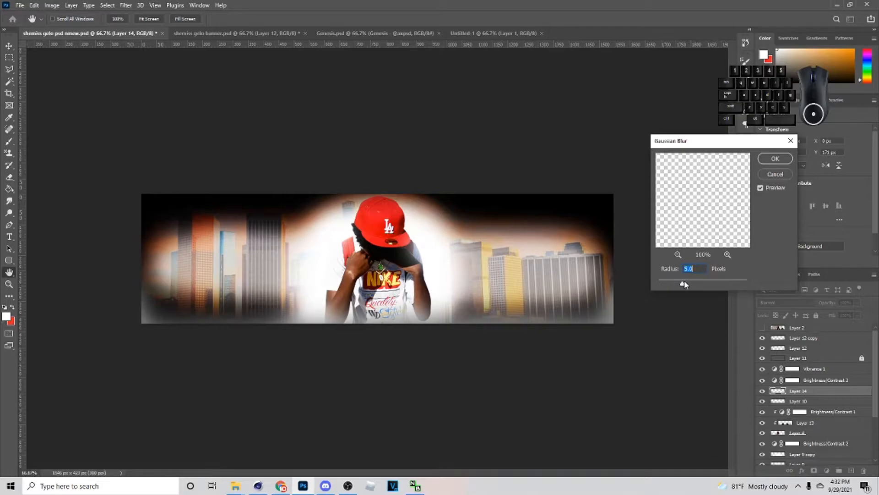
{"action": "left_click_drag", "start_coordinate": [698, 282], "coordinate": [689, 280]}
{"action": "left_click", "coordinate": [774, 161]}
- Raise the bottom glow's lightness to +100 with a Hue/Saturation adjustment
{"action": "key", "text": "ctrl+u"}
{"action": "left_click_drag", "start_coordinate": [752, 355], "coordinate": [770, 356]}
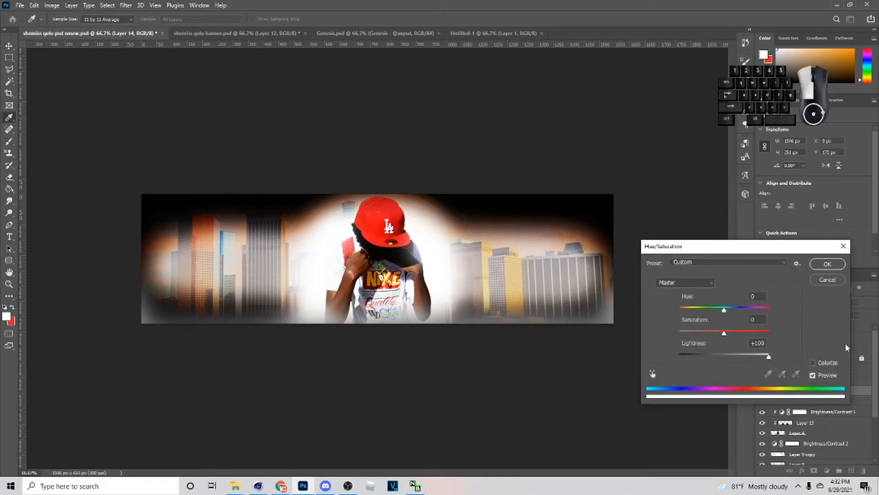
{"action": "left_click", "coordinate": [828, 265]}
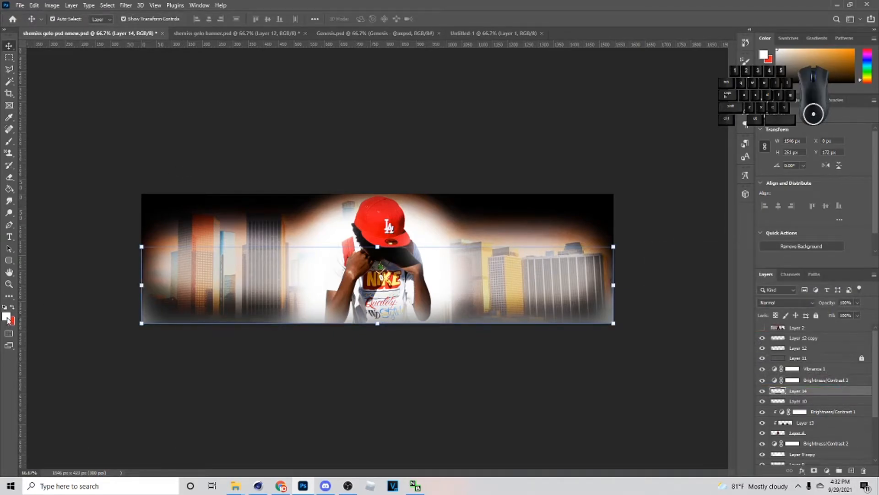
- Set the bottom glow layer to Linear Dodge (Add) and lower its opacity to 24%
{"action": "left_click", "coordinate": [6, 316]}
{"action": "left_click", "coordinate": [821, 159]}
{"action": "left_click", "coordinate": [786, 305]}
{"action": "left_click", "coordinate": [782, 337]}
{"action": "left_click", "coordinate": [791, 303]}
{"action": "key", "text": "Escape"}
{"action": "left_click_drag", "start_coordinate": [824, 315], "coordinate": [825, 316]}
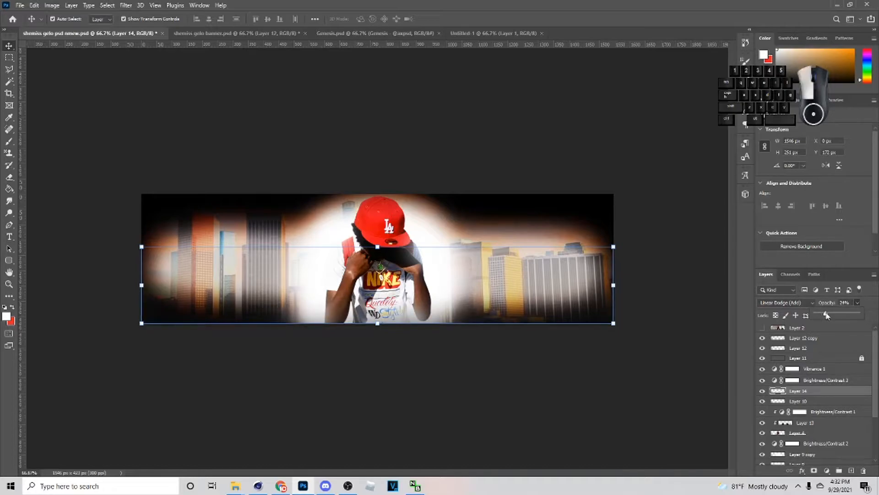
- Compare the banner with and without the bottom glow, and lock the glow layer
{"action": "left_click", "coordinate": [762, 392]}
{"action": "left_click", "coordinate": [762, 391]}
{"action": "left_click", "coordinate": [762, 391]}
{"action": "left_click", "coordinate": [816, 315]}
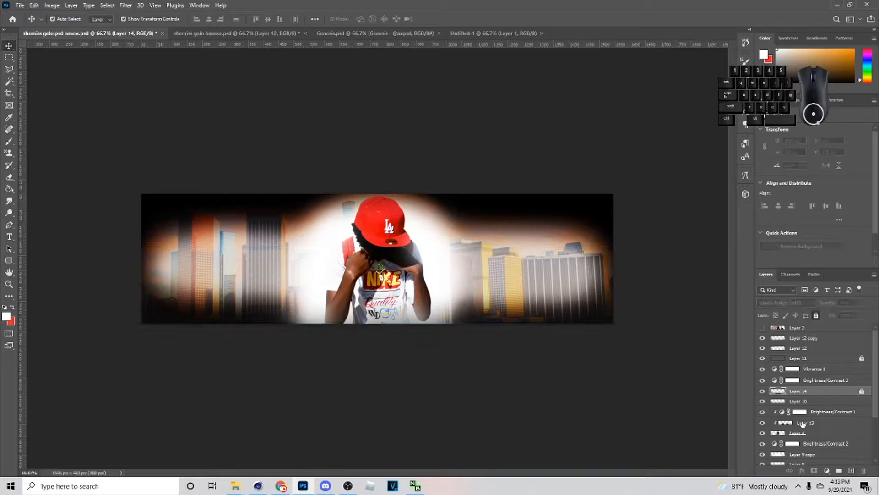
- Add a clipped Brightness/Contrast adjustment above the figure's shading layer, set contrast to -50, and compare the figure with and without it
{"action": "scroll", "coordinate": [820, 367], "scroll_direction": "down", "scroll_amount": 3}
{"action": "left_click", "coordinate": [820, 362]}
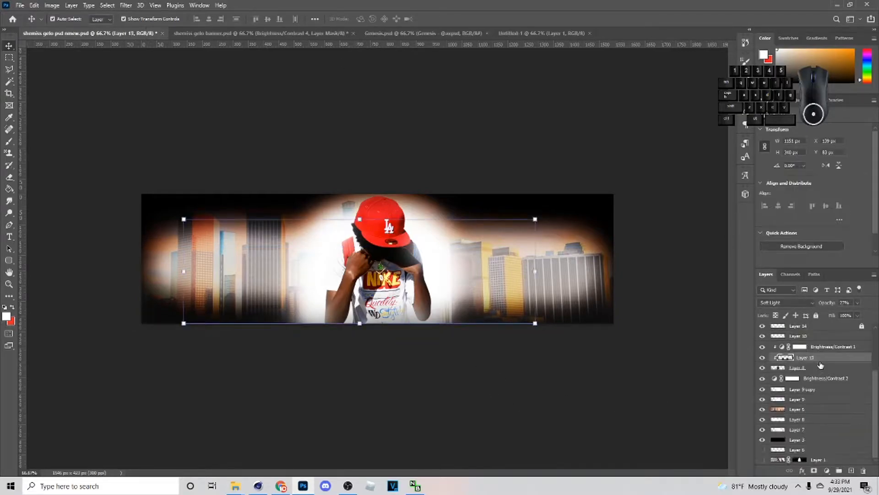
{"action": "left_click", "coordinate": [825, 470]}
{"action": "left_click", "coordinate": [825, 335]}
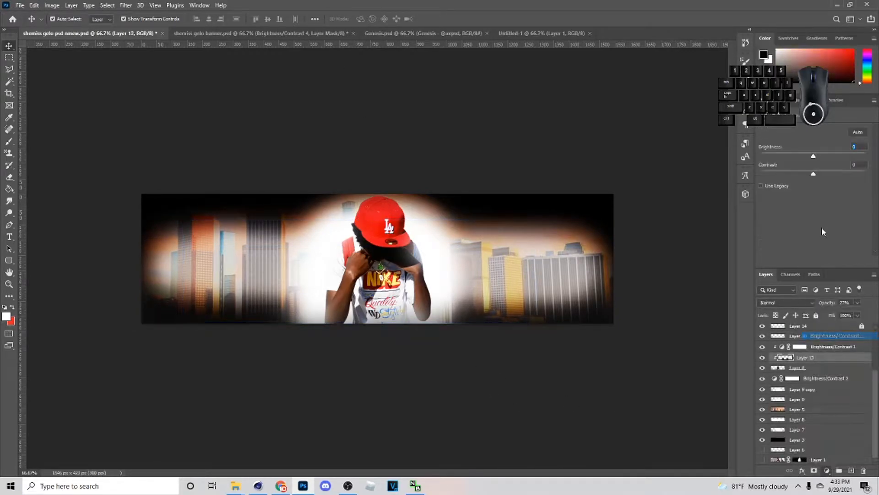
{"action": "left_click_drag", "start_coordinate": [793, 176], "coordinate": [759, 177]}
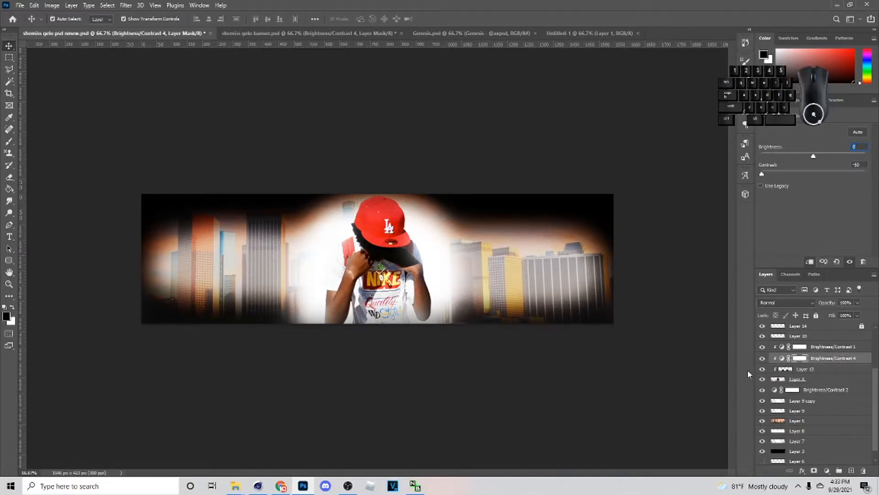
{"action": "left_click", "coordinate": [762, 357]}
{"action": "left_click", "coordinate": [762, 358]}
{"action": "left_click", "coordinate": [761, 359]}
{"action": "left_click", "coordinate": [762, 360]}
- In Genesis.psd, hide the Grunge and Flares groups and collapse the Grunge and Lights groups
{"action": "left_click", "coordinate": [462, 34]}
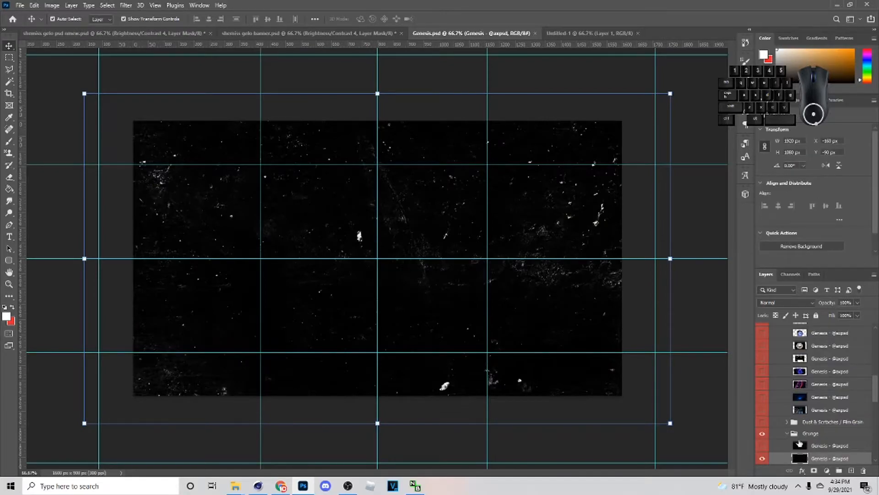
{"action": "left_click", "coordinate": [788, 433]}
{"action": "left_click", "coordinate": [762, 433]}
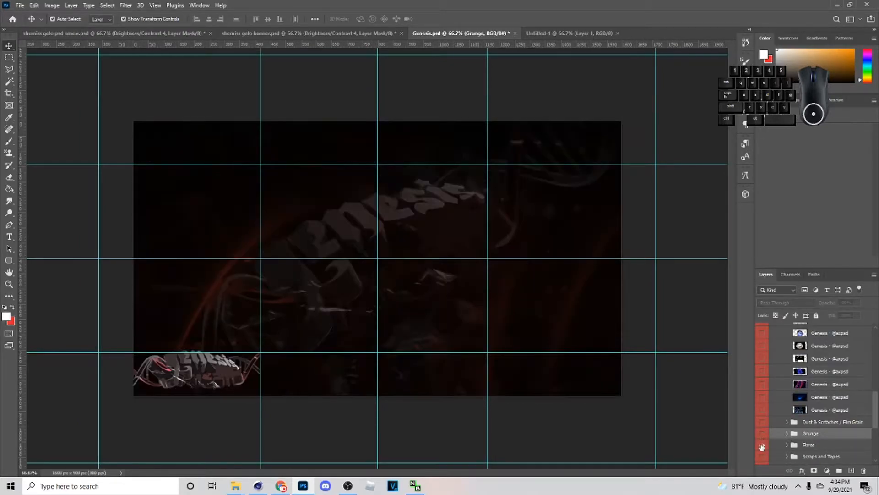
{"action": "left_click", "coordinate": [763, 445]}
{"action": "scroll", "coordinate": [783, 428], "scroll_direction": "down", "scroll_amount": 4}
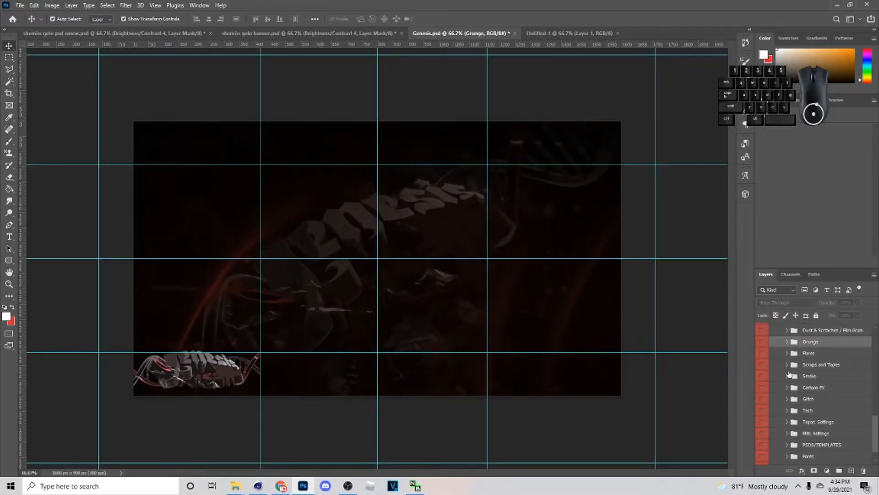
{"action": "left_click", "coordinate": [787, 365]}
{"action": "left_click", "coordinate": [788, 365]}
{"action": "scroll", "coordinate": [793, 380], "scroll_direction": "up", "scroll_amount": 4}
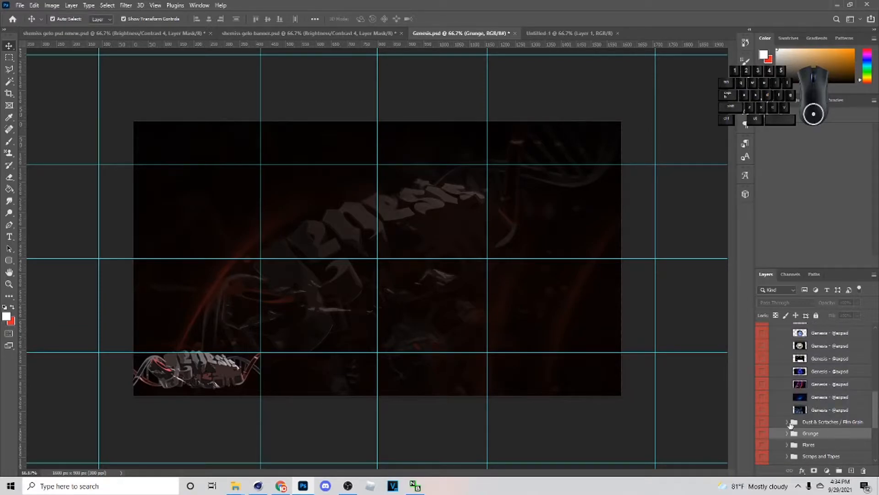
{"action": "scroll", "coordinate": [791, 426], "scroll_direction": "up", "scroll_amount": 4}
{"action": "left_click", "coordinate": [787, 391]}
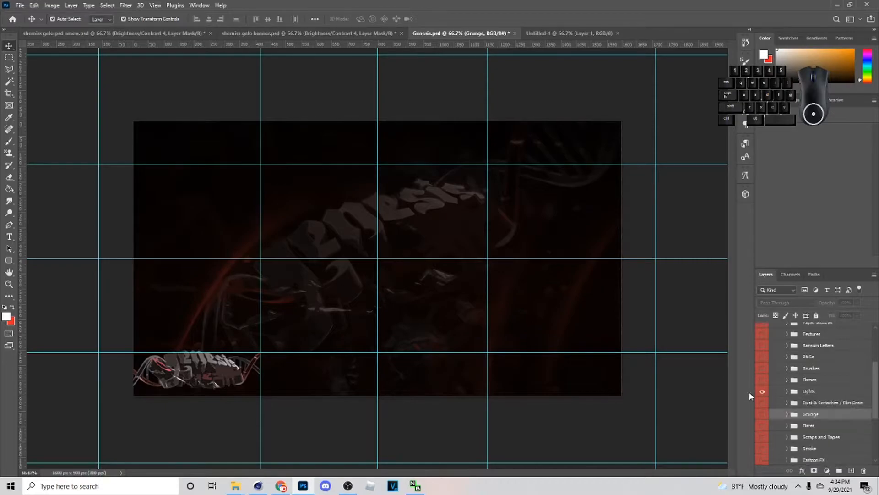
- Copy the first tan texture from the Paper textures group of Genesis.psd and paste it into the banner above Layer 10
{"action": "scroll", "coordinate": [794, 400], "scroll_direction": "up", "scroll_amount": 4}
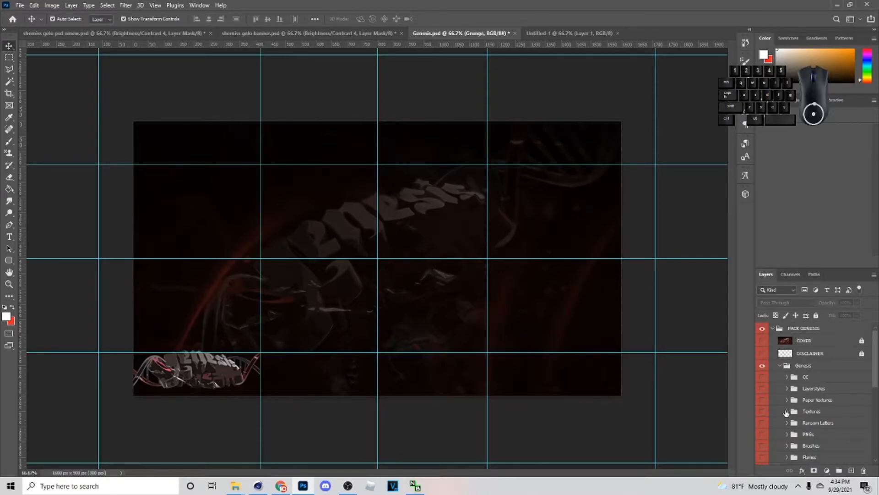
{"action": "left_click", "coordinate": [788, 401]}
{"action": "scroll", "coordinate": [788, 399], "scroll_direction": "down", "scroll_amount": 3}
{"action": "left_click", "coordinate": [763, 334]}
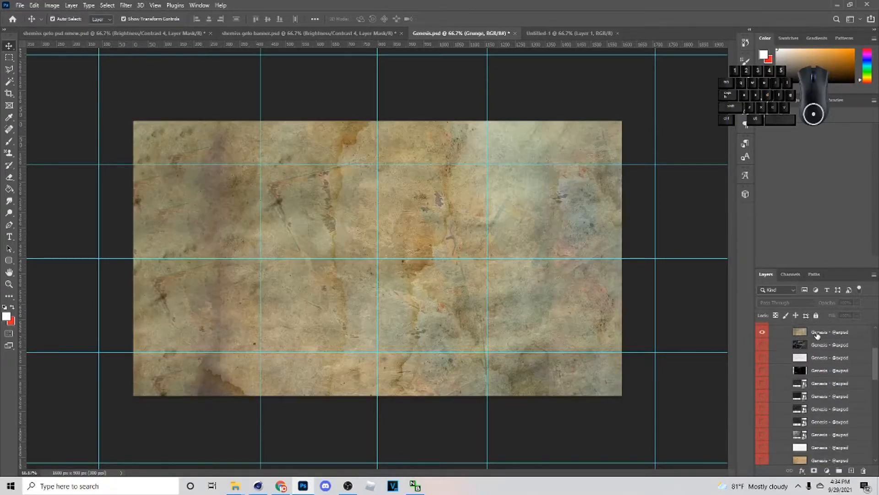
{"action": "left_click", "coordinate": [814, 333]}
{"action": "left_click", "coordinate": [115, 33]}
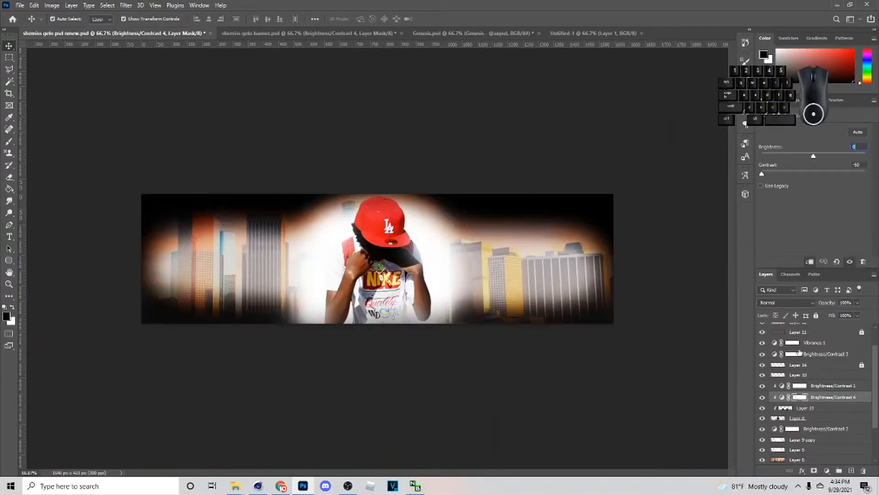
{"action": "left_click", "coordinate": [809, 374]}
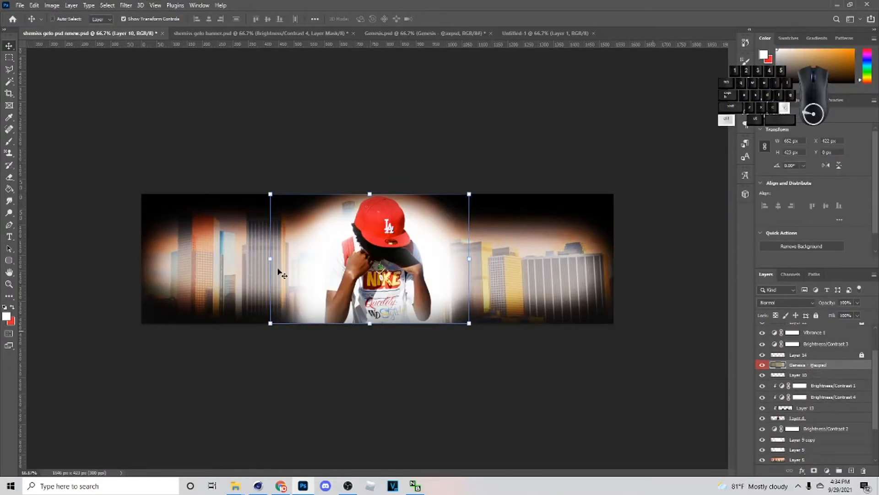
{"action": "key", "text": "ctrl+v"}
- Place the paper texture directly above the skyline layer, set to Screen blending at 15% opacity
{"action": "left_click", "coordinate": [788, 304]}
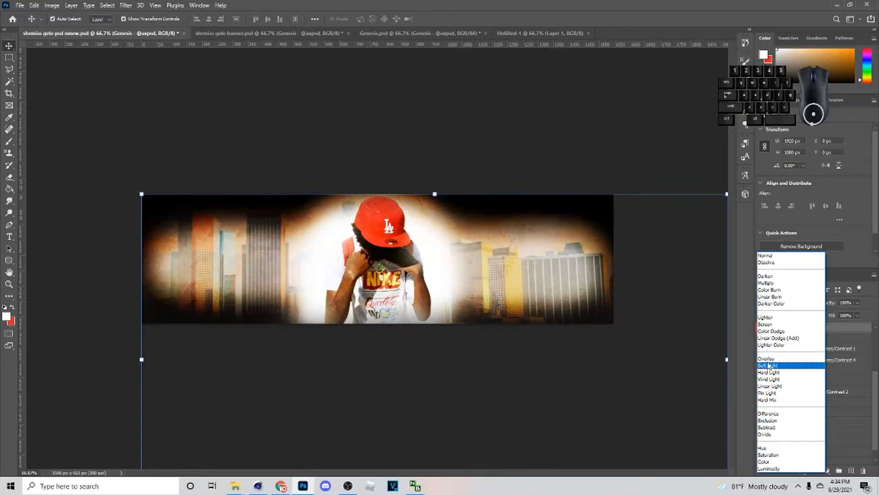
{"action": "left_click", "coordinate": [795, 343]}
{"action": "left_click_drag", "start_coordinate": [806, 327], "coordinate": [812, 384]}
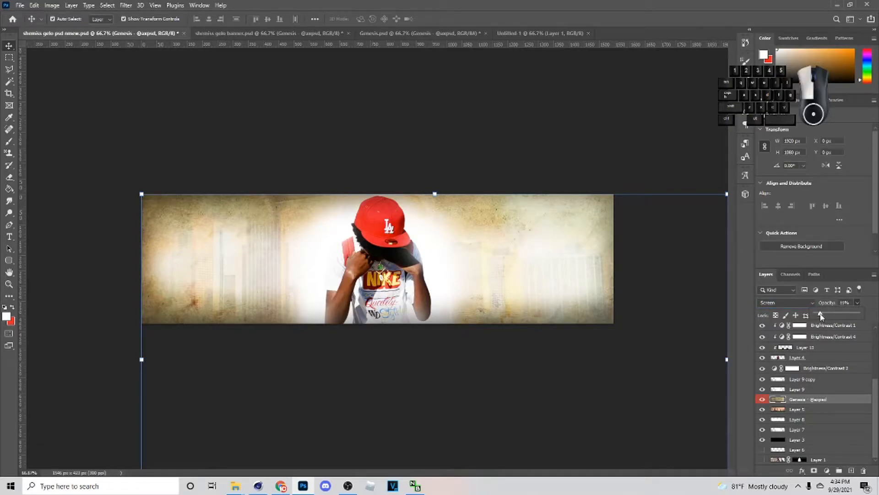
{"action": "left_click_drag", "start_coordinate": [821, 315], "coordinate": [823, 317]}
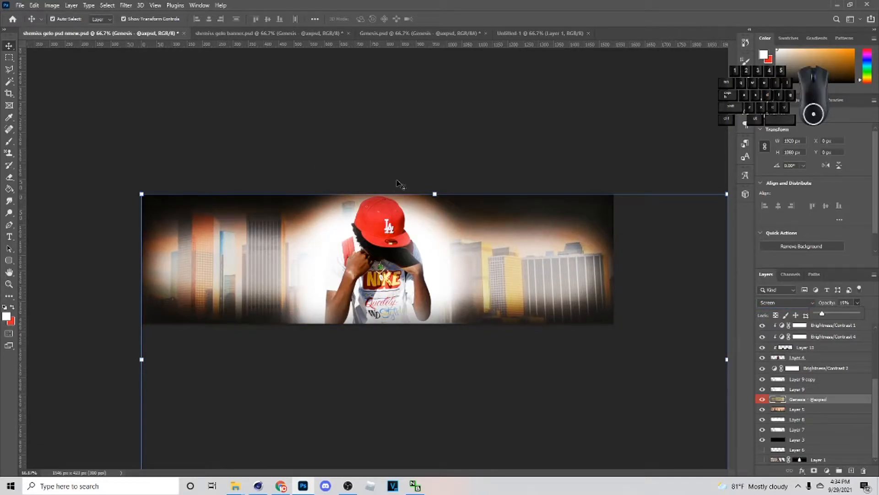
{"action": "left_click_drag", "start_coordinate": [421, 187], "coordinate": [457, 189]}
{"action": "left_click_drag", "start_coordinate": [477, 277], "coordinate": [386, 202]}
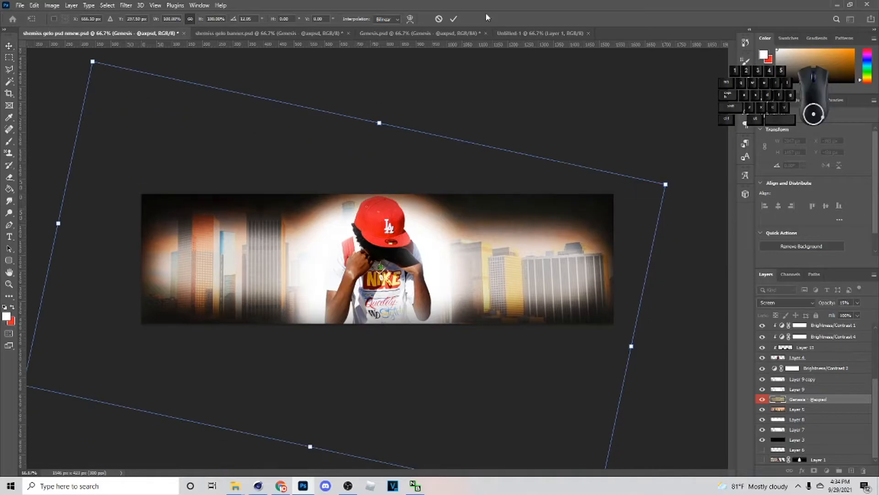
{"action": "left_click", "coordinate": [439, 19]}
- Move the paper texture so it covers the whole banner, and compare the banner with and without it
{"action": "left_click", "coordinate": [429, 188]}
{"action": "left_click_drag", "start_coordinate": [480, 287], "coordinate": [416, 216]}
{"action": "left_click", "coordinate": [453, 19]}
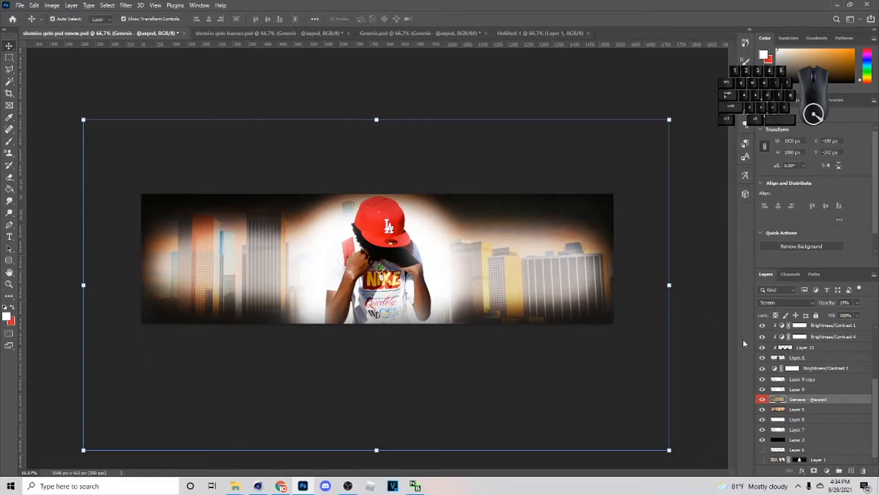
{"action": "left_click", "coordinate": [762, 399]}
{"action": "left_click", "coordinate": [762, 399]}
- In Genesis.psd, show and copy the streaked texture second from last in the Dust & Scratches / Film Grain group, and hide the Paper textures group
{"action": "left_click", "coordinate": [414, 34]}
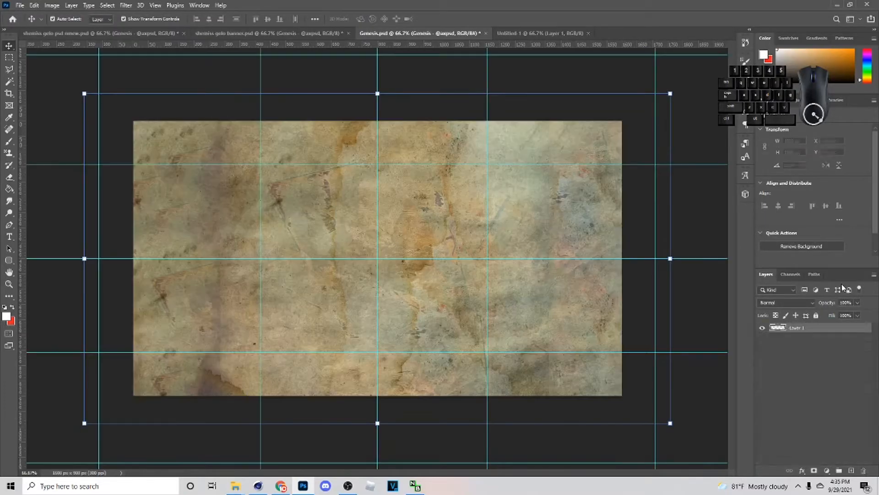
{"action": "scroll", "coordinate": [832, 422], "scroll_direction": "down", "scroll_amount": 15}
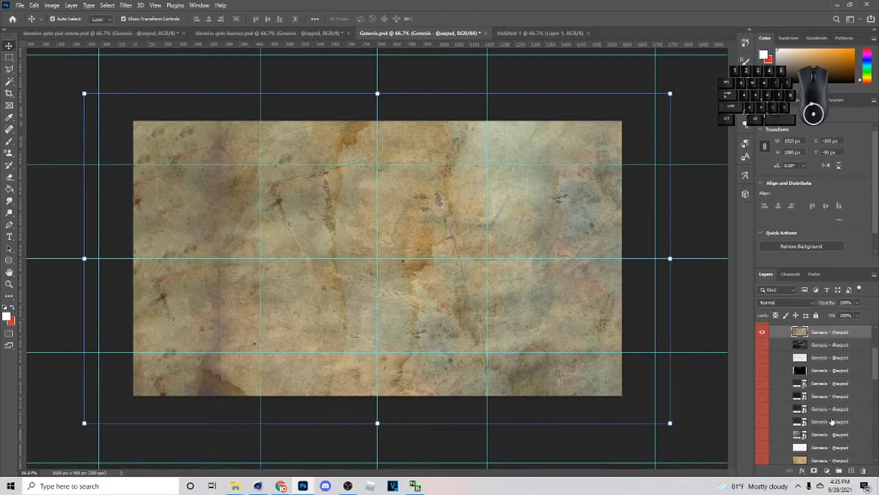
{"action": "left_click", "coordinate": [793, 418]}
{"action": "scroll", "coordinate": [802, 361], "scroll_direction": "down", "scroll_amount": 3}
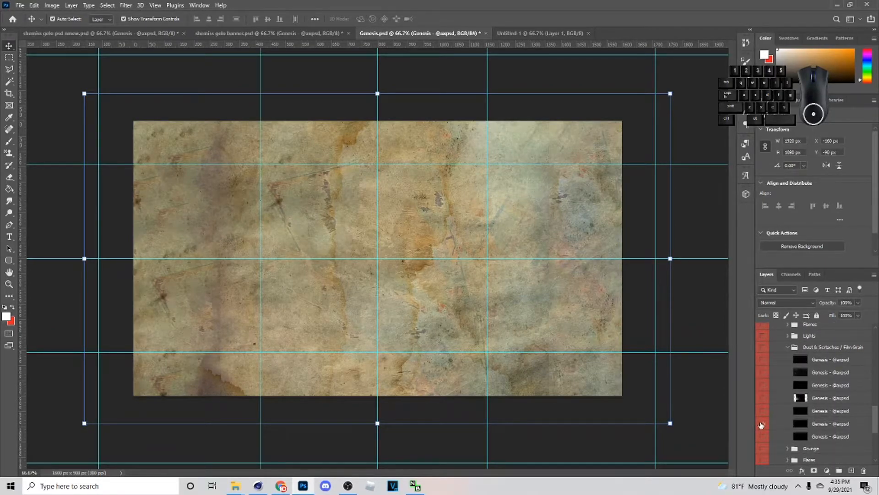
{"action": "left_click", "coordinate": [823, 422]}
{"action": "scroll", "coordinate": [811, 403], "scroll_direction": "up", "scroll_amount": 4}
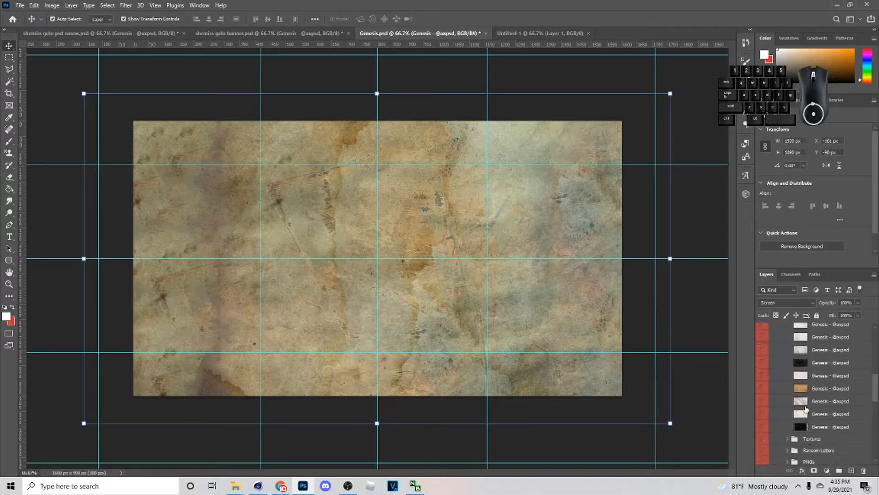
{"action": "scroll", "coordinate": [794, 387], "scroll_direction": "up", "scroll_amount": 3}
{"action": "left_click", "coordinate": [762, 401]}
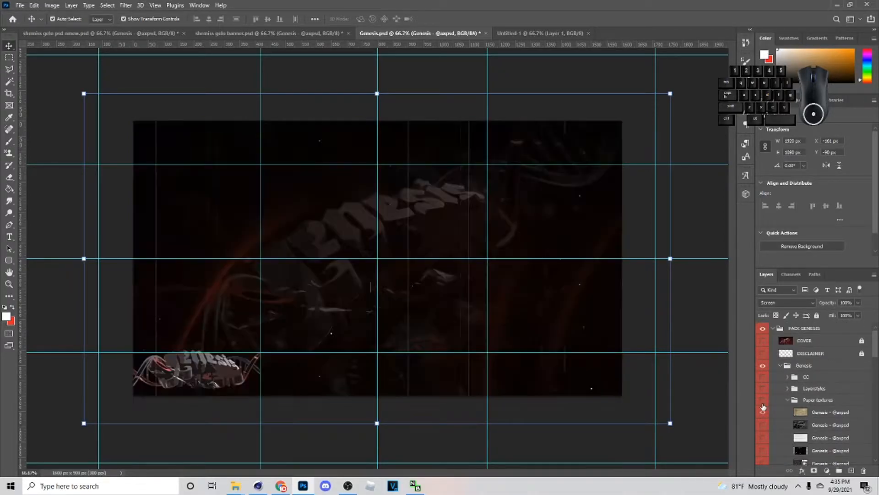
{"action": "scroll", "coordinate": [797, 403], "scroll_direction": "down", "scroll_amount": 10}
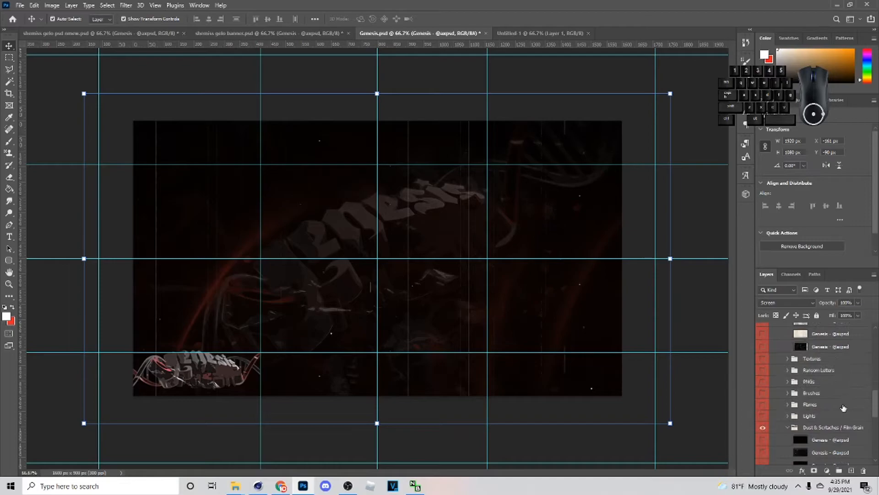
- Paste the dust texture into the banner directly above the locked Layer 14
{"action": "left_click", "coordinate": [131, 32]}
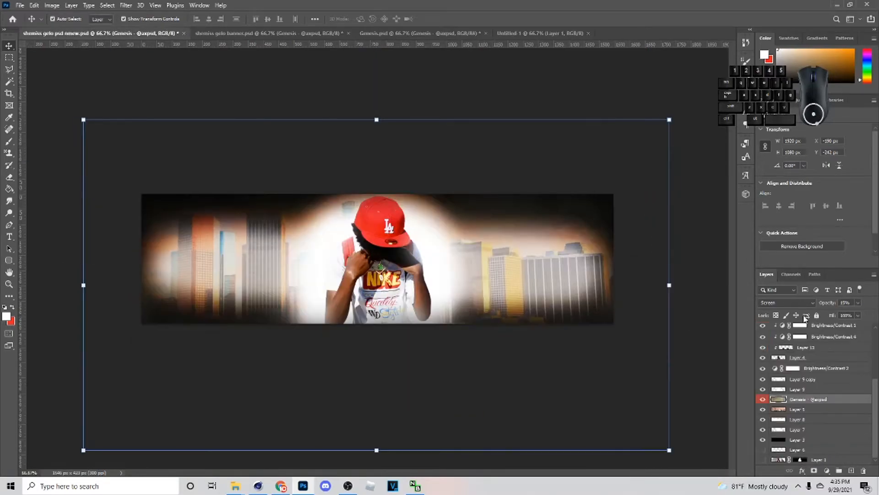
{"action": "scroll", "coordinate": [815, 371], "scroll_direction": "up", "scroll_amount": 5}
{"action": "left_click", "coordinate": [815, 390]}
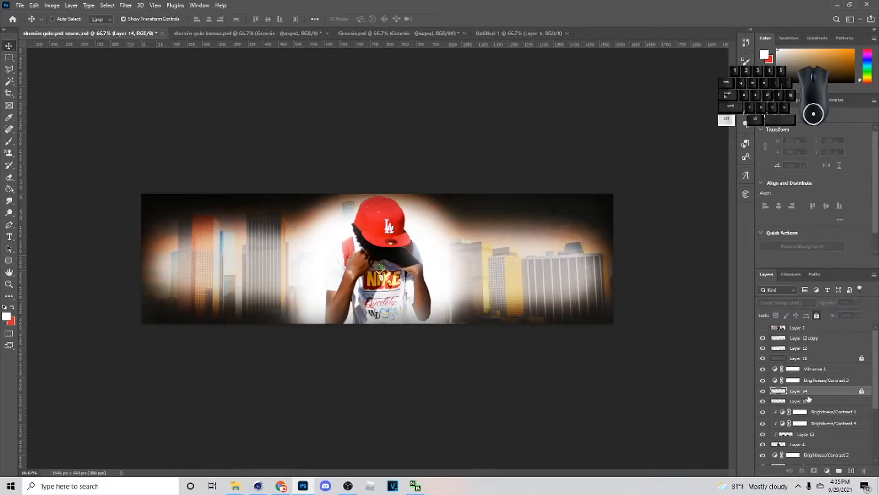
{"action": "left_click_drag", "start_coordinate": [431, 193], "coordinate": [383, 126]}
{"action": "left_click_drag", "start_coordinate": [680, 295], "coordinate": [613, 294]}
{"action": "left_click_drag", "start_coordinate": [95, 293], "coordinate": [142, 291]}
{"action": "left_click_drag", "start_coordinate": [350, 321], "coordinate": [353, 278]}
{"action": "left_click_drag", "start_coordinate": [613, 260], "coordinate": [795, 275]}
{"action": "left_click_drag", "start_coordinate": [595, 292], "coordinate": [499, 281]}
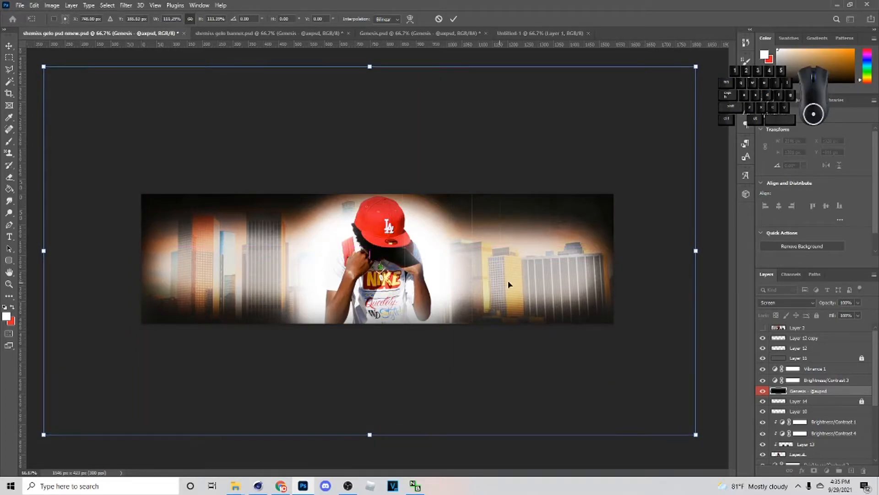
{"action": "left_click", "coordinate": [438, 20]}
- Scale the dust texture to the banner's width, center it over the banner, and lock its layer
{"action": "left_click_drag", "start_coordinate": [437, 192], "coordinate": [436, 202]}
{"action": "left_click_drag", "start_coordinate": [423, 247], "coordinate": [364, 175]}
{"action": "left_click_drag", "start_coordinate": [655, 290], "coordinate": [618, 293]}
{"action": "left_click_drag", "start_coordinate": [82, 290], "coordinate": [180, 279]}
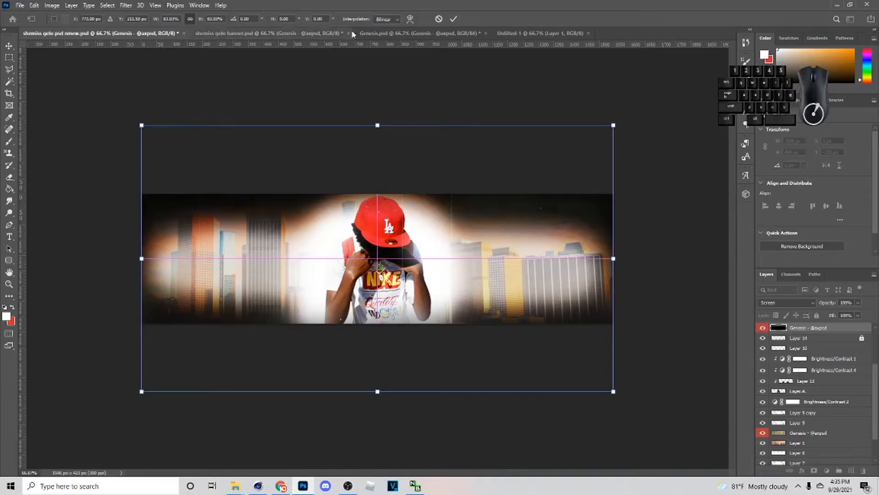
{"action": "left_click", "coordinate": [453, 19]}
{"action": "left_click", "coordinate": [816, 315]}
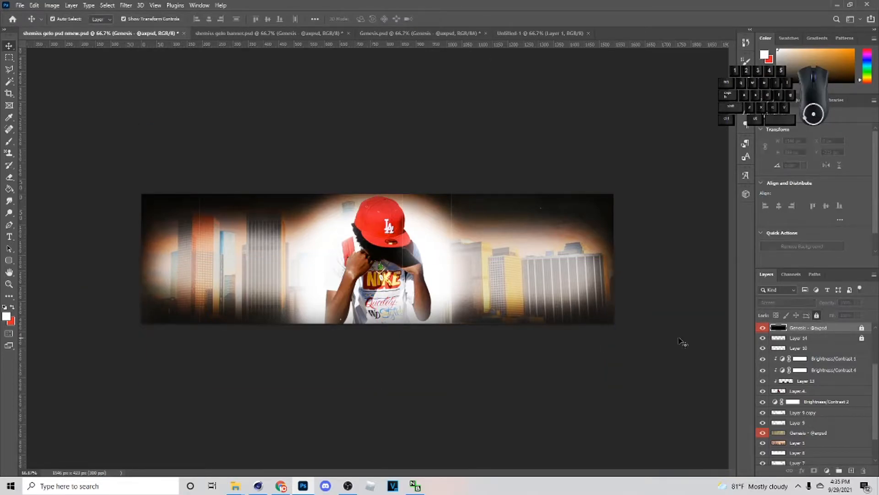
- In Genesis.psd, hide the dust texture and expand the Scraps and Tapes group
{"action": "left_click", "coordinate": [403, 33]}
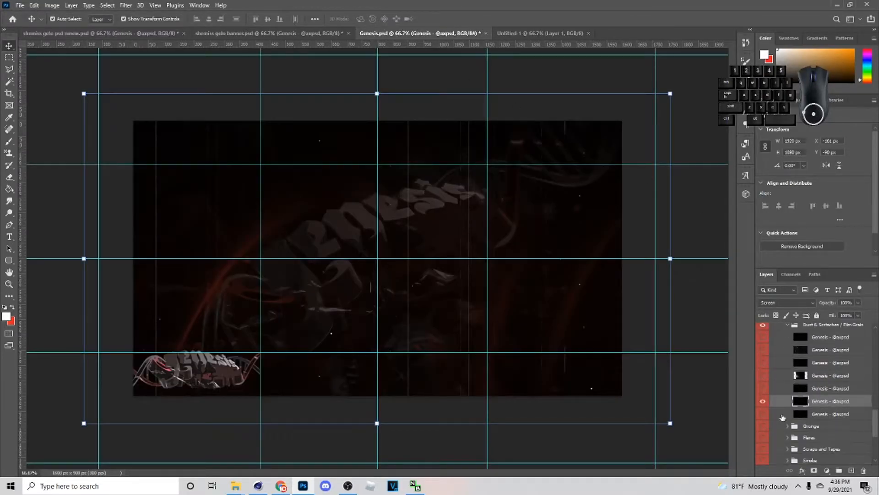
{"action": "left_click", "coordinate": [764, 407]}
{"action": "scroll", "coordinate": [785, 385], "scroll_direction": "down", "scroll_amount": 3}
{"action": "left_click", "coordinate": [788, 380]}
{"action": "scroll", "coordinate": [786, 387], "scroll_direction": "down", "scroll_amount": 2}
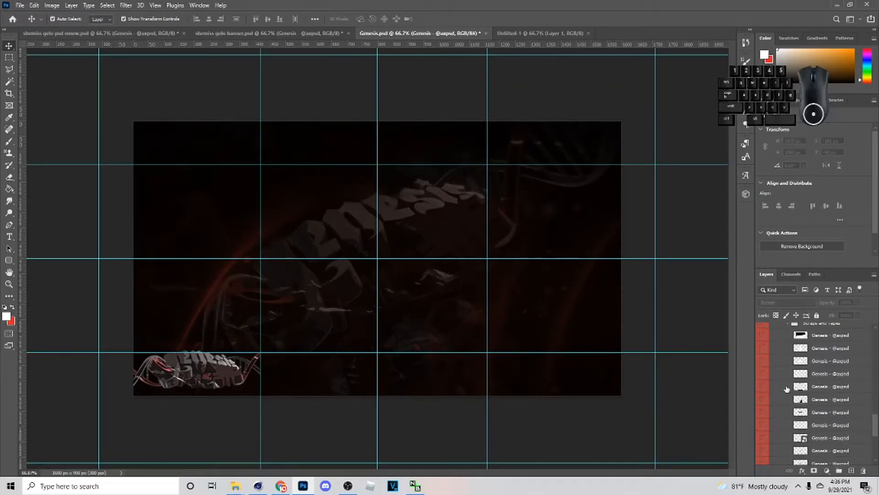
{"action": "scroll", "coordinate": [762, 400], "scroll_direction": "down", "scroll_amount": 2}
- Preview several scraps in the Scraps and Tapes group, then show and copy the long white torn-paper strip
{"action": "left_click", "coordinate": [764, 406]}
{"action": "left_click", "coordinate": [764, 401]}
{"action": "left_click", "coordinate": [764, 395]}
{"action": "left_click", "coordinate": [764, 394]}
{"action": "left_click", "coordinate": [764, 384]}
{"action": "left_click", "coordinate": [763, 383]}
{"action": "left_click", "coordinate": [763, 367]}
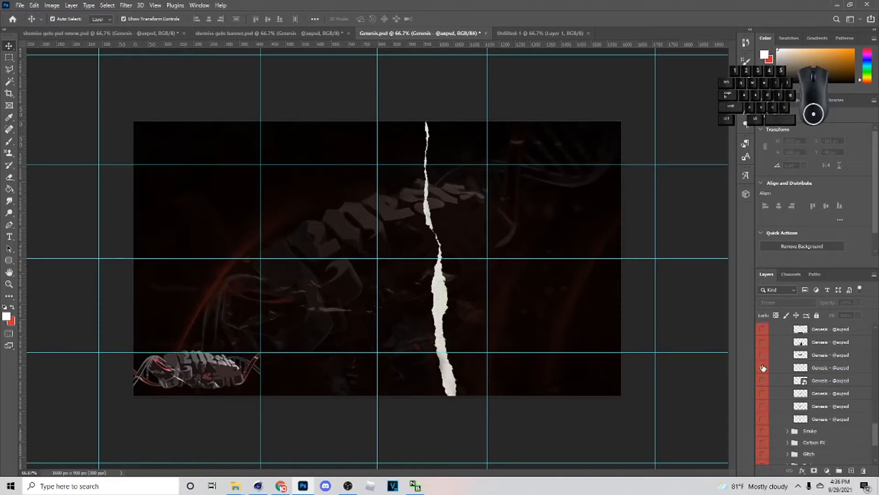
{"action": "left_click", "coordinate": [823, 370]}
- Paste the torn-paper strip into the banner and order it directly above the paper texture layer
{"action": "left_click", "coordinate": [68, 32]}
{"action": "scroll", "coordinate": [762, 306], "scroll_direction": "down", "scroll_amount": 2}
{"action": "left_click", "coordinate": [819, 399]}
{"action": "left_click", "coordinate": [817, 410]}
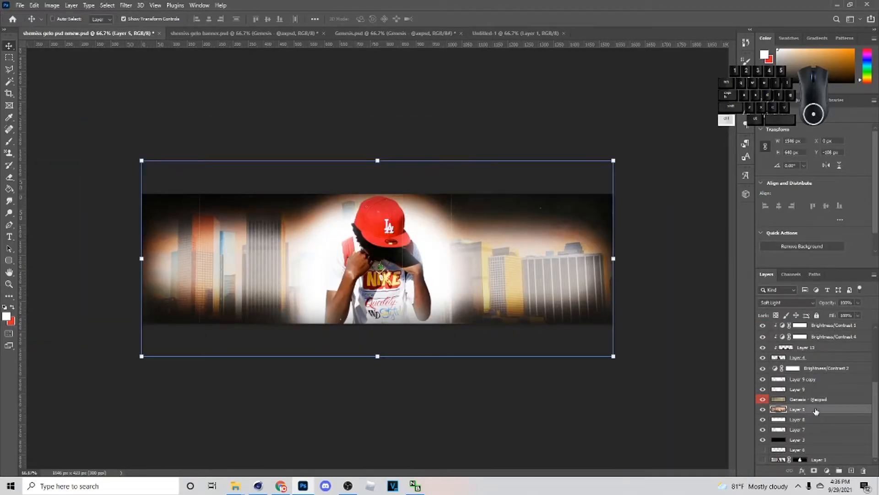
{"action": "key", "text": "ctrl+v"}
{"action": "left_click_drag", "start_coordinate": [796, 398], "coordinate": [796, 385]}
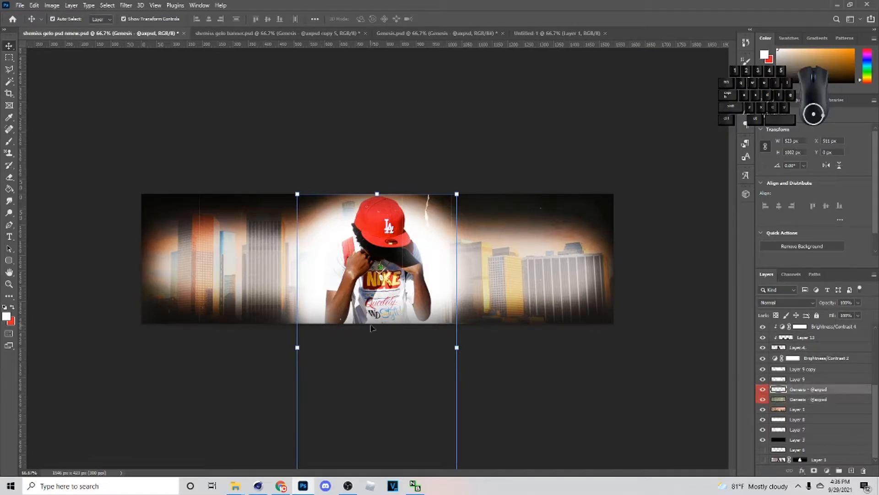
- Rotate the torn-paper strip about 59°, position it diagonally across the banner's upper-left corner, and set its blend mode to Overlay
{"action": "left_click_drag", "start_coordinate": [451, 349], "coordinate": [198, 207]}
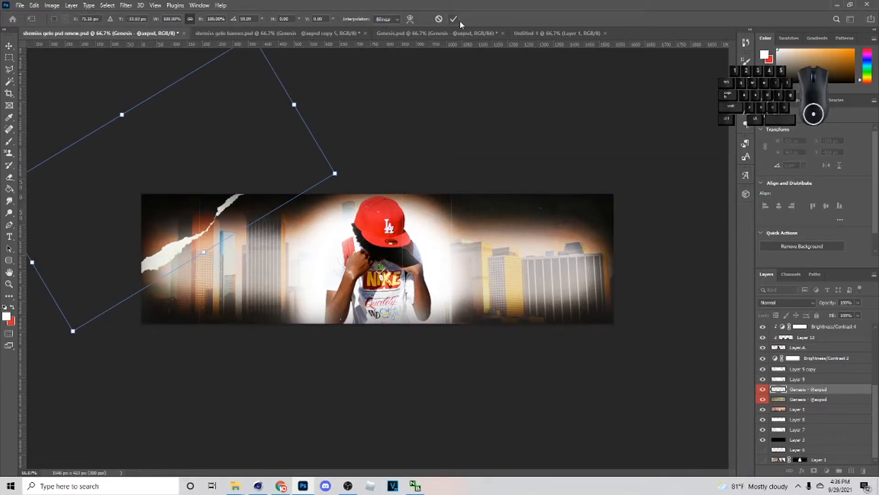
{"action": "left_click", "coordinate": [809, 307]}
{"action": "left_click", "coordinate": [759, 359]}
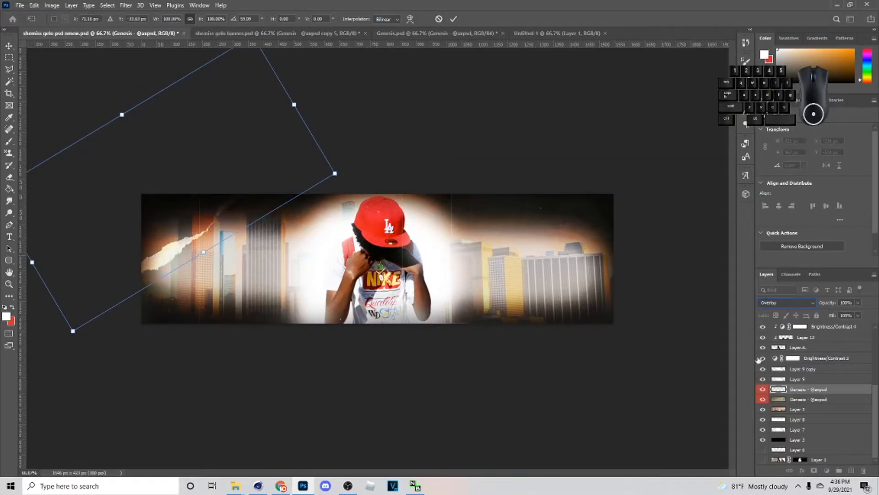
{"action": "left_click", "coordinate": [454, 19]}
{"action": "left_click_drag", "start_coordinate": [320, 183], "coordinate": [275, 207]}
{"action": "left_click", "coordinate": [454, 20]}
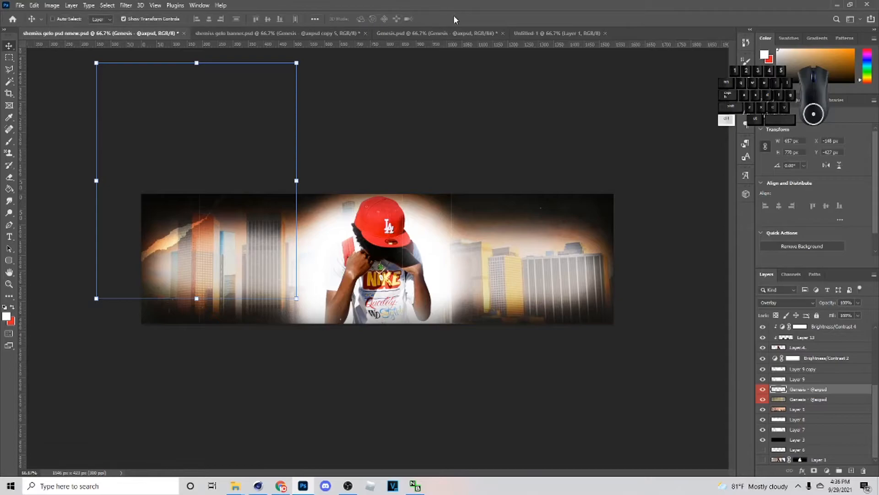
- Duplicate the diagonal torn-paper strip twice and offset the copies across the skyline on the banner's left side
{"action": "key", "text": "ctrl+j"}
{"action": "key", "text": "ctrl+t"}
{"action": "left_click_drag", "start_coordinate": [223, 237], "coordinate": [261, 262]}
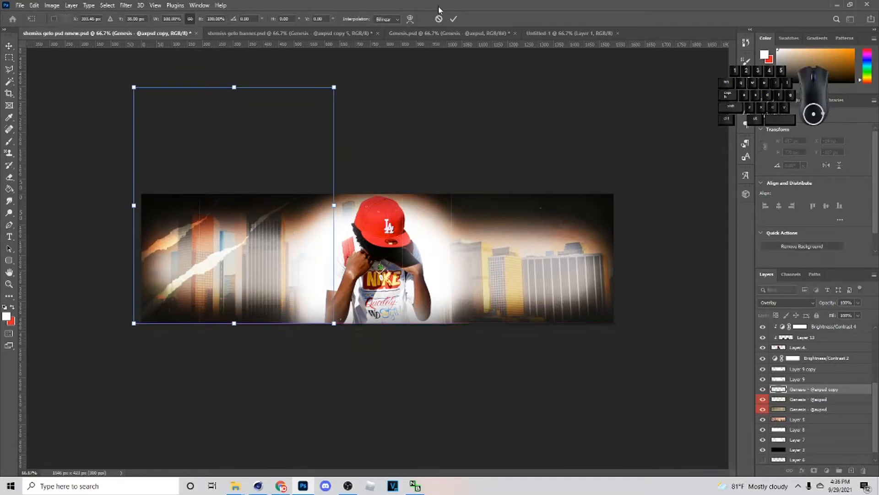
{"action": "left_click", "coordinate": [454, 19]}
{"action": "key", "text": "ctrl+j"}
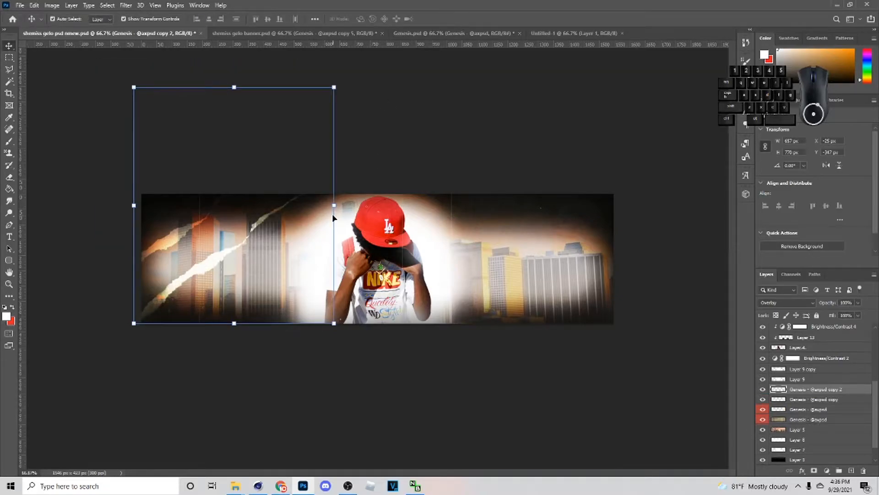
{"action": "key", "text": "ctrl+t"}
{"action": "left_click_drag", "start_coordinate": [270, 243], "coordinate": [290, 270]}
{"action": "left_click", "coordinate": [453, 19]}
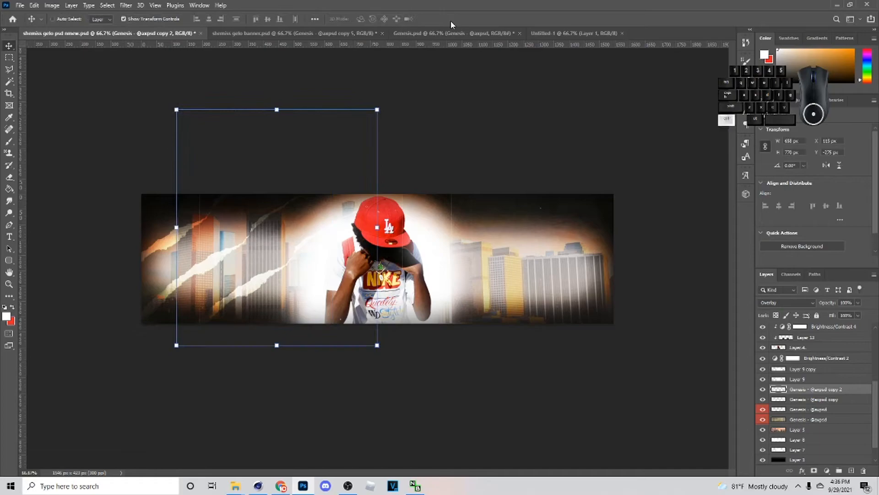
- Make three more copies of the torn-paper strip and space them diagonally across the banner's right half
{"action": "key", "text": "ctrl+t"}
{"action": "left_click_drag", "start_coordinate": [321, 284], "coordinate": [488, 281]}
{"action": "left_click", "coordinate": [455, 19]}
{"action": "key", "text": "ctrl+j"}
{"action": "left_click_drag", "start_coordinate": [511, 257], "coordinate": [586, 259]}
{"action": "left_click", "coordinate": [453, 19]}
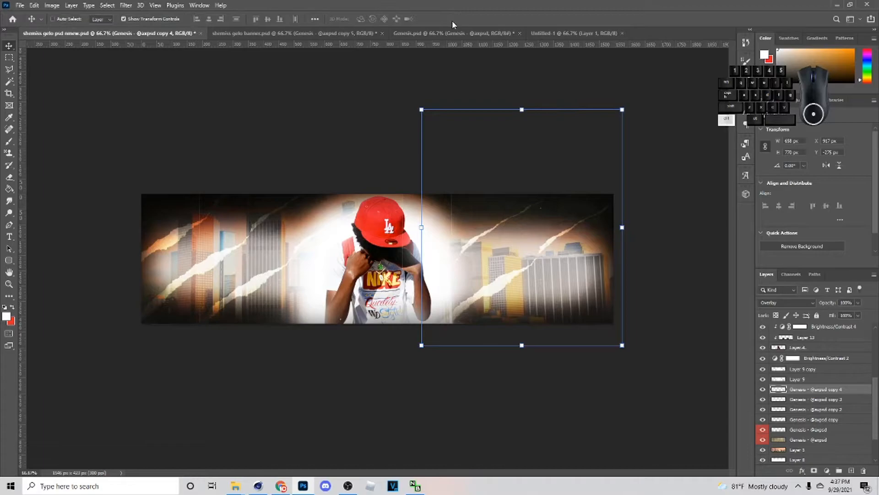
{"action": "left_click_drag", "start_coordinate": [569, 244], "coordinate": [651, 234]}
{"action": "left_click", "coordinate": [453, 20]}
- Add a Hue/Saturation adjustment above Layer 11 and lower its saturation to -16
{"action": "scroll", "coordinate": [809, 409], "scroll_direction": "up", "scroll_amount": 2}
{"action": "scroll", "coordinate": [809, 408], "scroll_direction": "up", "scroll_amount": 3}
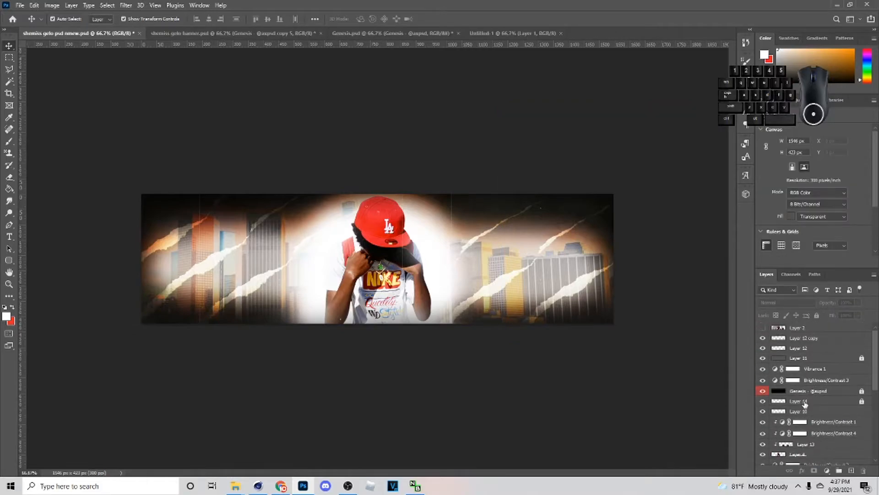
{"action": "left_click", "coordinate": [815, 369]}
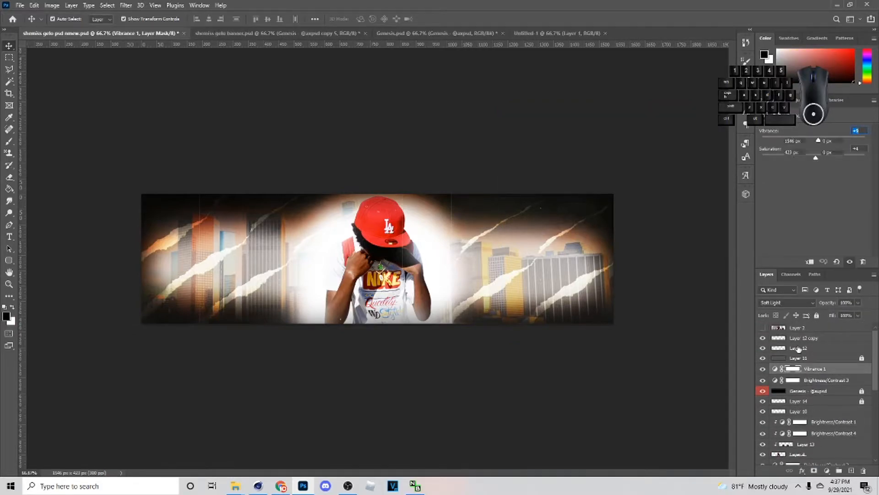
{"action": "left_click", "coordinate": [798, 347]}
{"action": "left_click", "coordinate": [798, 357]}
{"action": "left_click", "coordinate": [827, 470]}
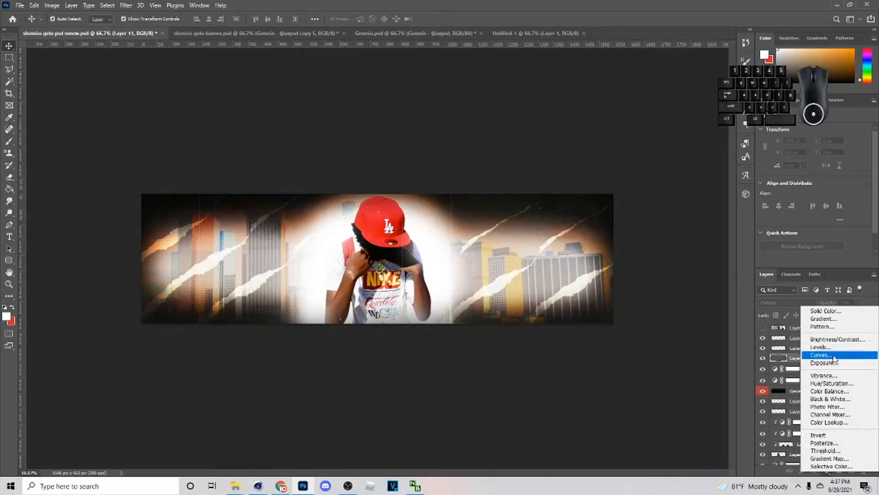
{"action": "left_click", "coordinate": [831, 383]}
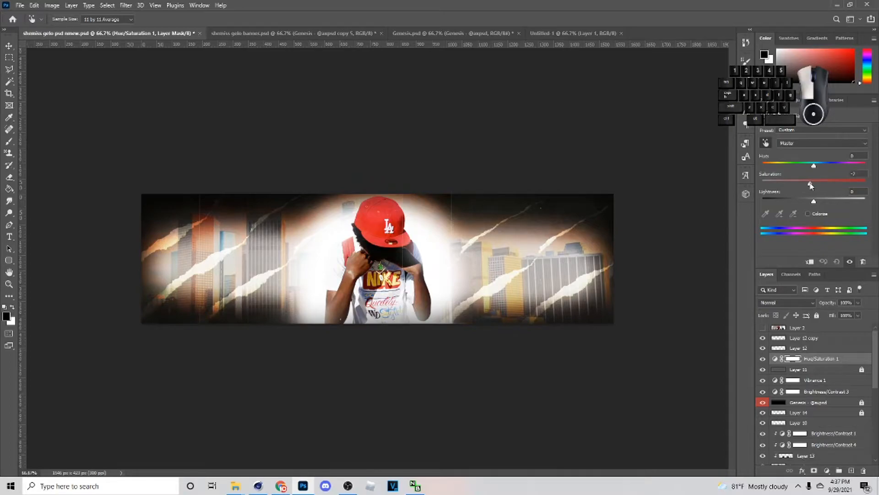
{"action": "left_click", "coordinate": [763, 360]}
{"action": "left_click", "coordinate": [763, 360]}
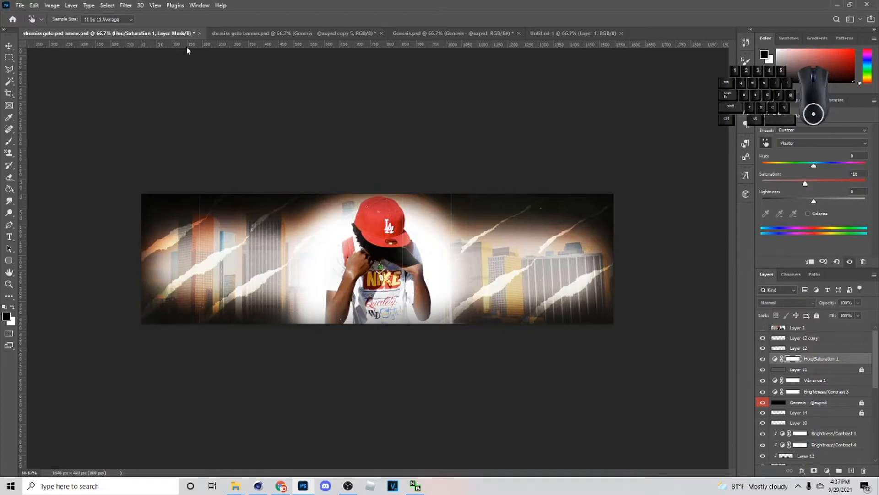
- In Genesis.psd, collapse the Paper textures group and show the Letters set inside the Ransom Letters group
{"action": "left_click", "coordinate": [401, 32]}
{"action": "scroll", "coordinate": [841, 438], "scroll_direction": "up", "scroll_amount": 10}
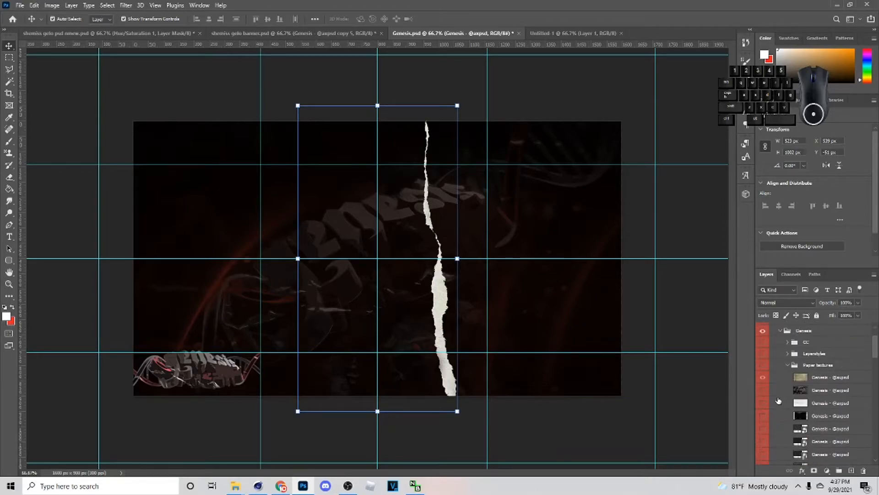
{"action": "scroll", "coordinate": [820, 375], "scroll_direction": "up", "scroll_amount": 3}
{"action": "left_click", "coordinate": [792, 400]}
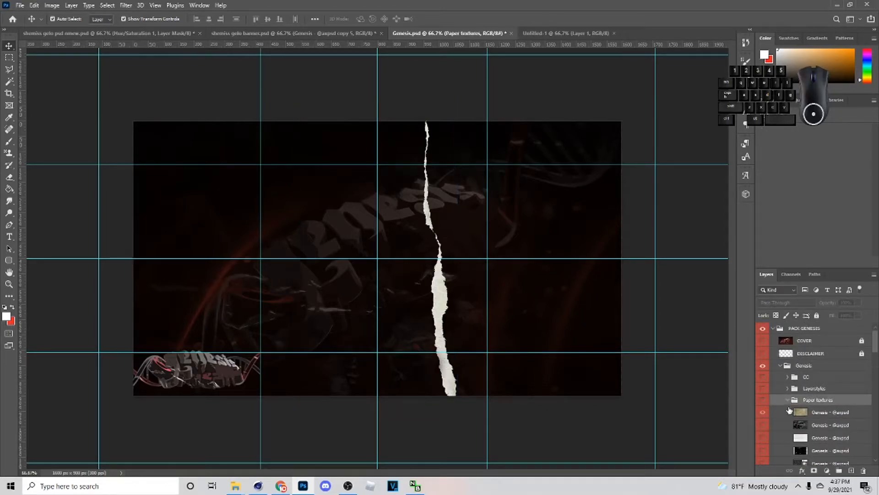
{"action": "left_click", "coordinate": [787, 400]}
{"action": "left_click", "coordinate": [780, 423]}
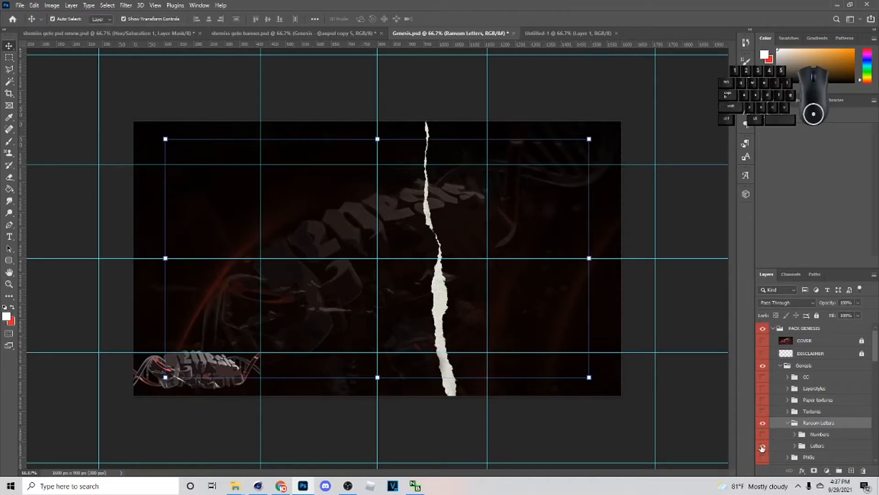
{"action": "left_click", "coordinate": [763, 447]}
- Copy the narrow green G cutout and paste it into the banner, placing it just right of the figure
{"action": "left_click", "coordinate": [463, 184]}
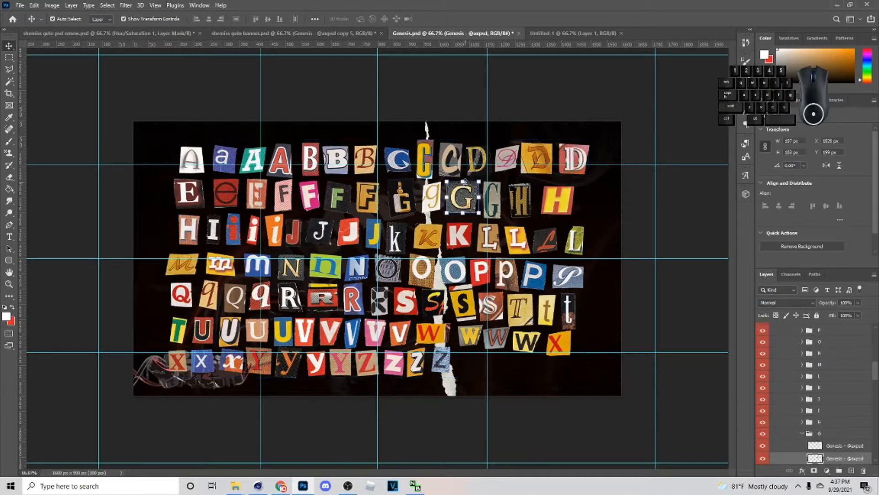
{"action": "left_click", "coordinate": [492, 200]}
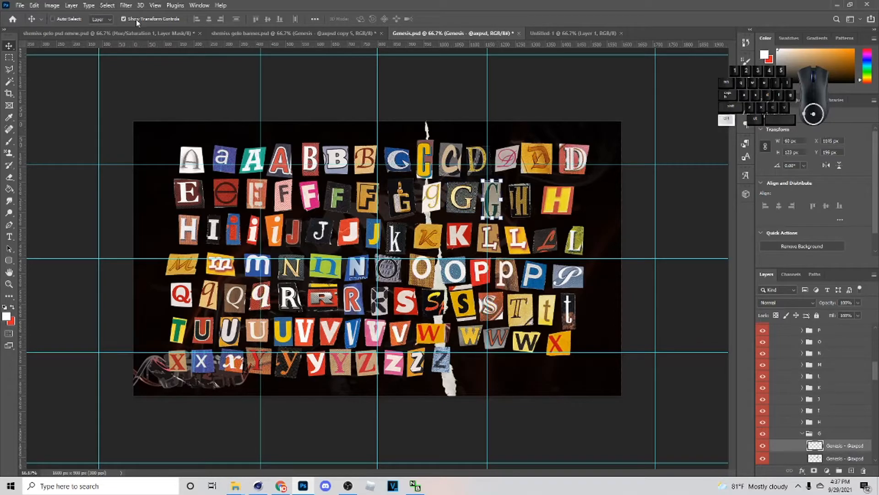
{"action": "left_click", "coordinate": [136, 39]}
{"action": "key", "text": "ctrl+v"}
{"action": "left_click_drag", "start_coordinate": [383, 260], "coordinate": [463, 260]}
- Bring the E, L and O cutouts into the banner, setting the O near its right edge and the E beside the G
{"action": "left_click", "coordinate": [279, 34]}
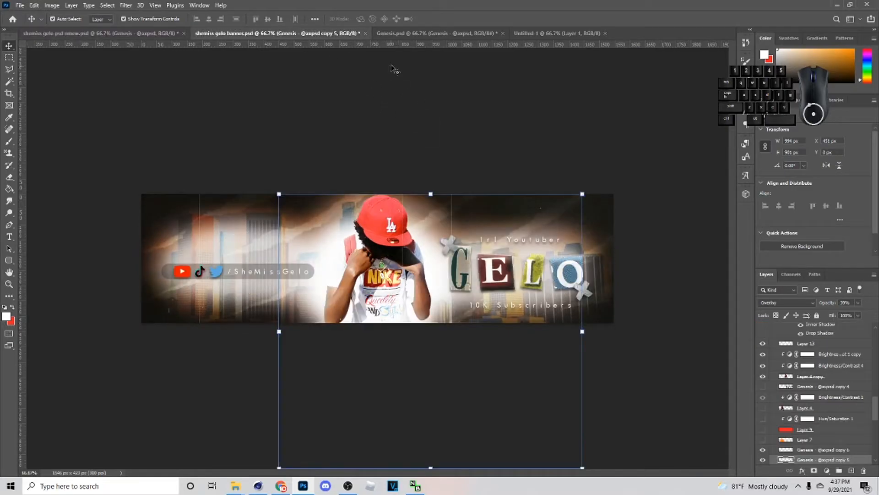
{"action": "left_click", "coordinate": [413, 35]}
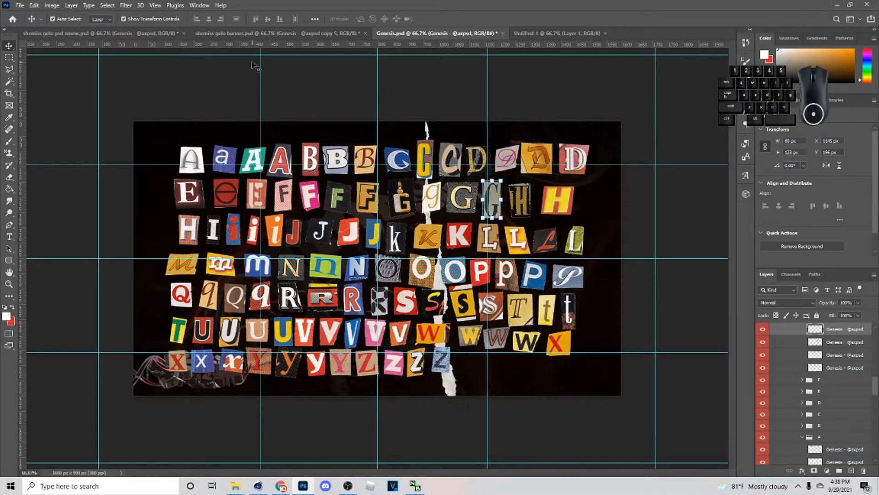
{"action": "left_click", "coordinate": [103, 33]}
{"action": "left_click", "coordinate": [808, 388], "text": "shift"}
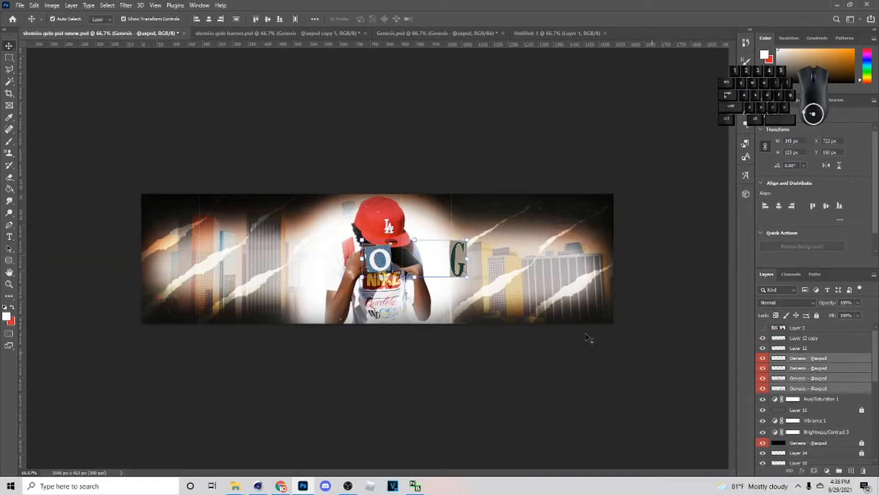
{"action": "left_click", "coordinate": [818, 368]}
{"action": "left_click_drag", "start_coordinate": [378, 266], "coordinate": [590, 265]}
{"action": "left_click_drag", "start_coordinate": [374, 269], "coordinate": [480, 272]}
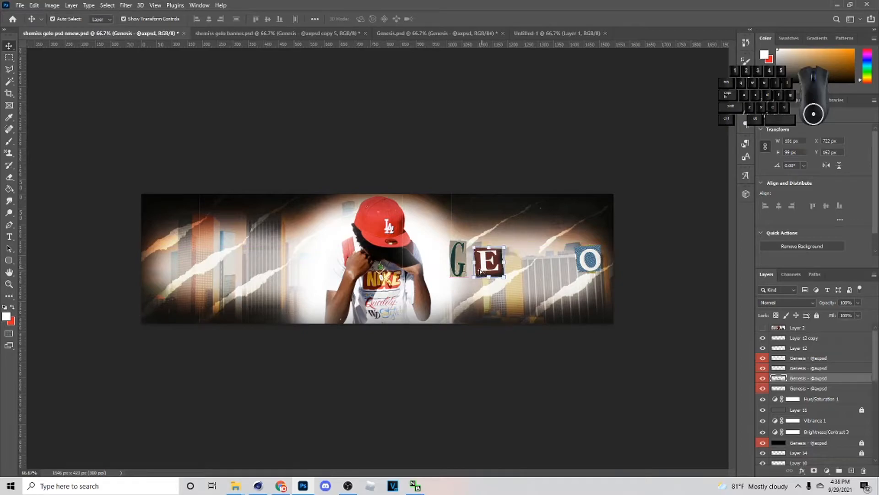
- Move the green L cutout into place directly after the E
{"action": "left_click", "coordinate": [815, 390]}
{"action": "left_click", "coordinate": [788, 368]}
{"action": "left_click_drag", "start_coordinate": [594, 260], "coordinate": [522, 268]}
{"action": "left_click", "coordinate": [454, 19]}
{"action": "left_click", "coordinate": [657, 197]}
- Move the blue O cutout next to the L and nudge it to even out the spacing of the word GELO
{"action": "left_click", "coordinate": [600, 253]}
{"action": "left_click_drag", "start_coordinate": [603, 258], "coordinate": [544, 267]}
{"action": "left_click", "coordinate": [518, 265]}
{"action": "left_click", "coordinate": [553, 266]}
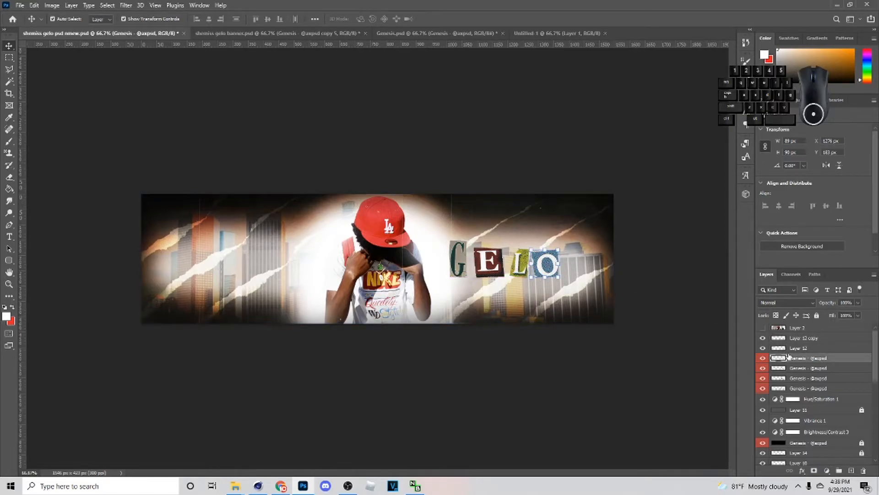
{"action": "left_click_drag", "start_coordinate": [545, 265], "coordinate": [545, 266]}
{"action": "left_click", "coordinate": [540, 274]}
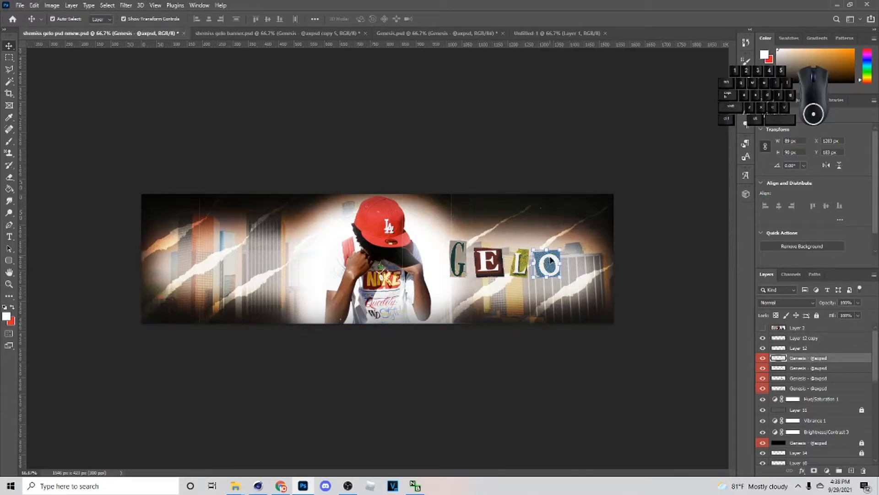
{"action": "key", "text": "Left"}
{"action": "key", "text": "Left"}
{"action": "key", "text": "Left"}
{"action": "key", "text": "Left"}
- Select all four GELO letter layers and scale them together to about 134.9%
{"action": "left_click", "coordinate": [769, 387], "text": "shift"}
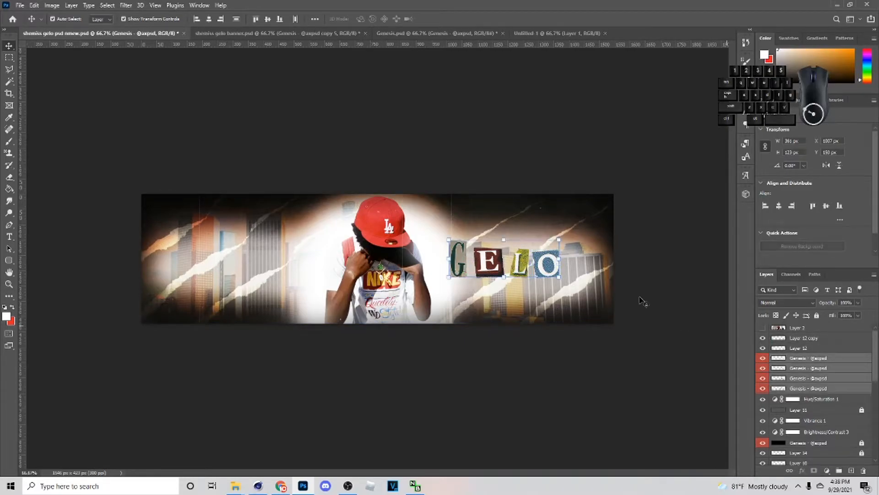
{"action": "key", "text": "ctrl+t"}
{"action": "mouse_move", "coordinate": [577, 256]}
{"action": "left_mouse_down"}
{"action": "mouse_move", "coordinate": [612, 256]}
{"action": "mouse_move", "coordinate": [557, 275]}
{"action": "mouse_move", "coordinate": [563, 267]}
{"action": "left_mouse_up"}
{"action": "key", "text": "Return"}
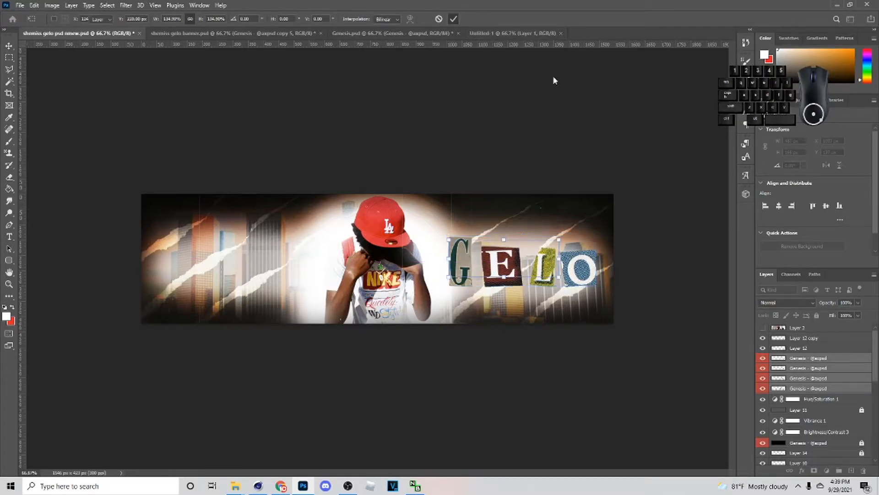
- Group the four letters and give the group a white Linear Dodge (Add) Inner Shadow and a black Normal Drop Shadow
{"action": "left_click", "coordinate": [839, 471]}
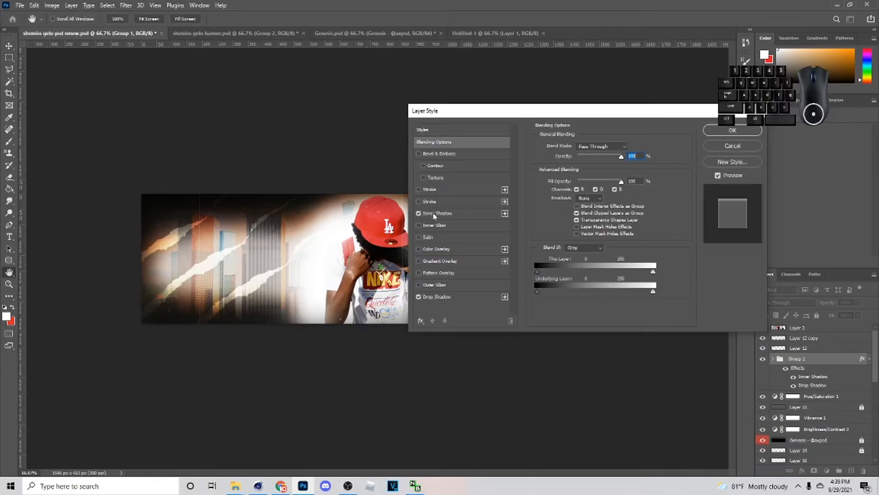
{"action": "left_click", "coordinate": [434, 213]}
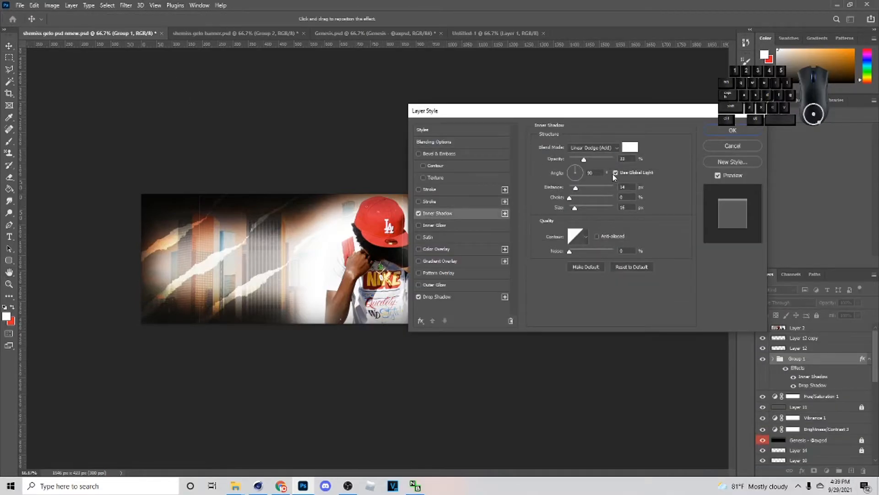
{"action": "left_click", "coordinate": [472, 296]}
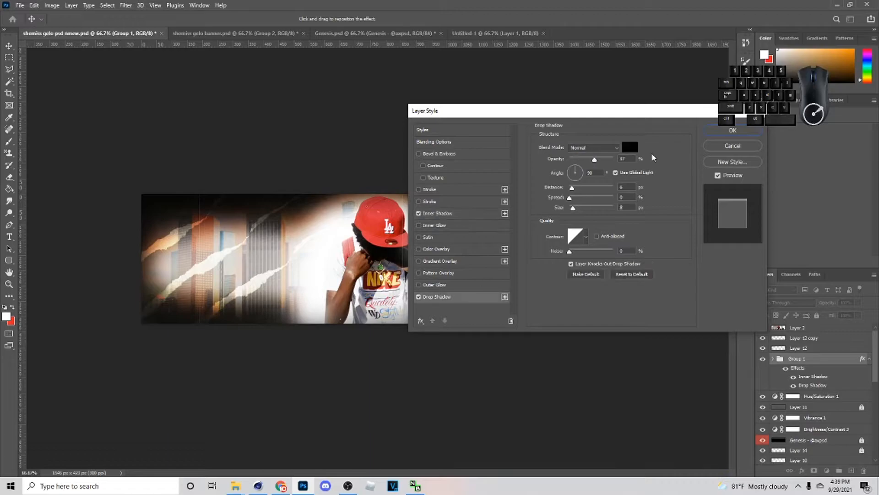
{"action": "left_click", "coordinate": [724, 131]}
{"action": "key", "text": "ctrl+t"}
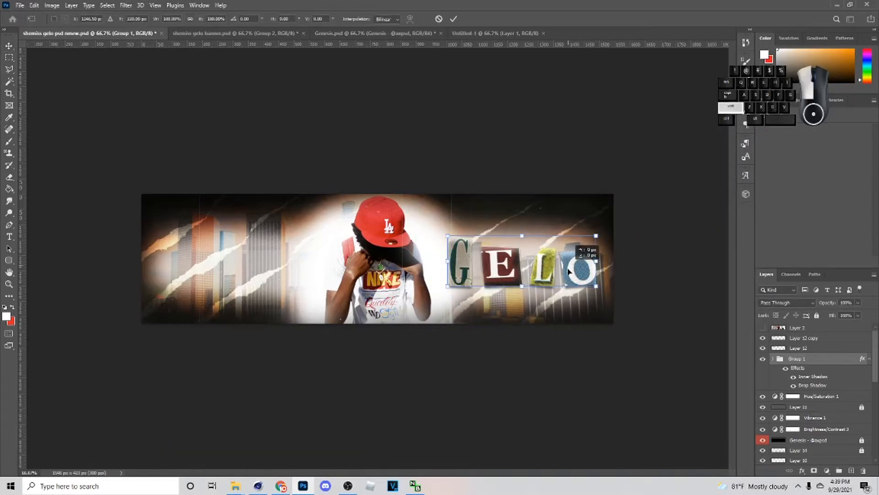
{"action": "left_click_drag", "start_coordinate": [568, 271], "coordinate": [569, 272]}
{"action": "left_click", "coordinate": [456, 19]}
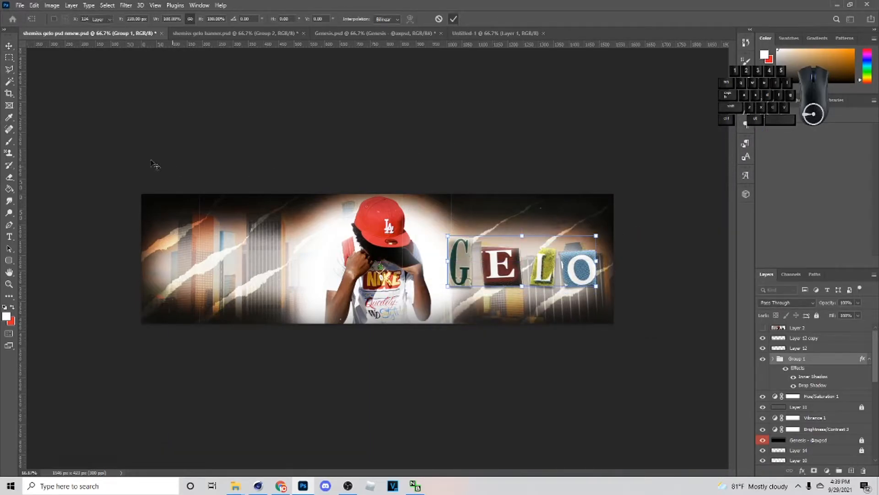
{"action": "left_click", "coordinate": [627, 192]}
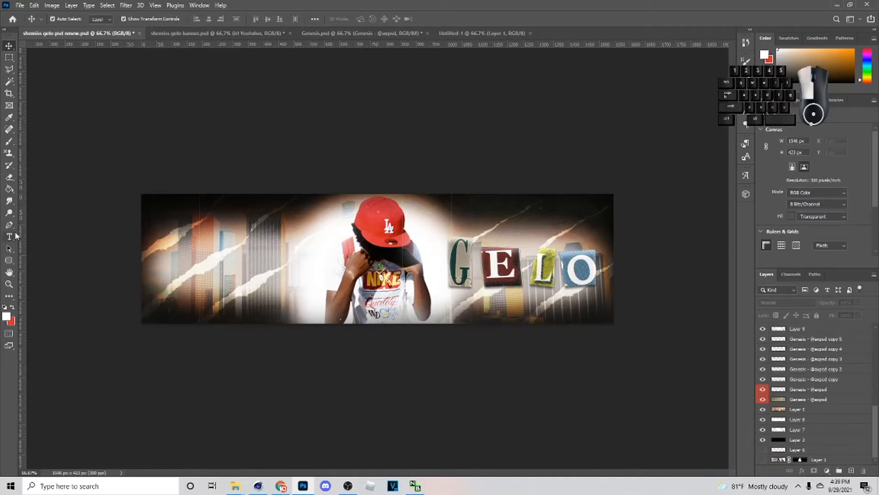
- Create a white text layer on the banner containing the single letter "i"
{"action": "key", "text": "t"}
{"action": "left_click", "coordinate": [294, 298]}
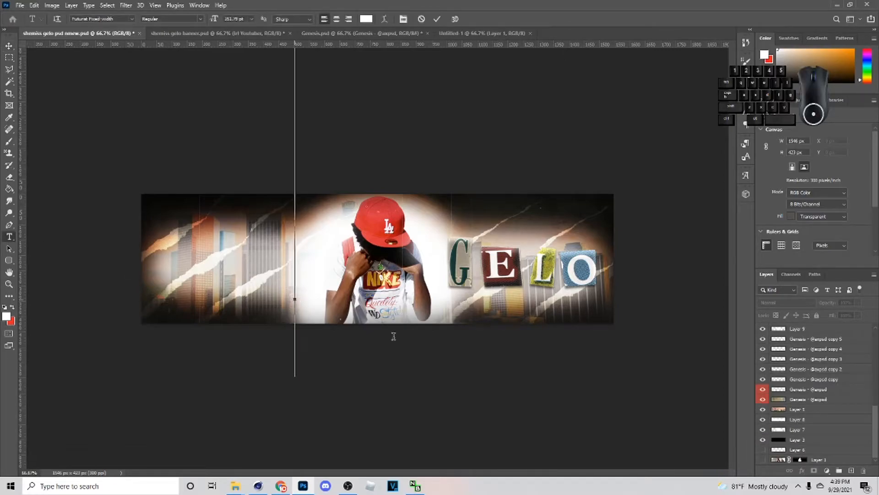
{"action": "type", "text": "Ir"}
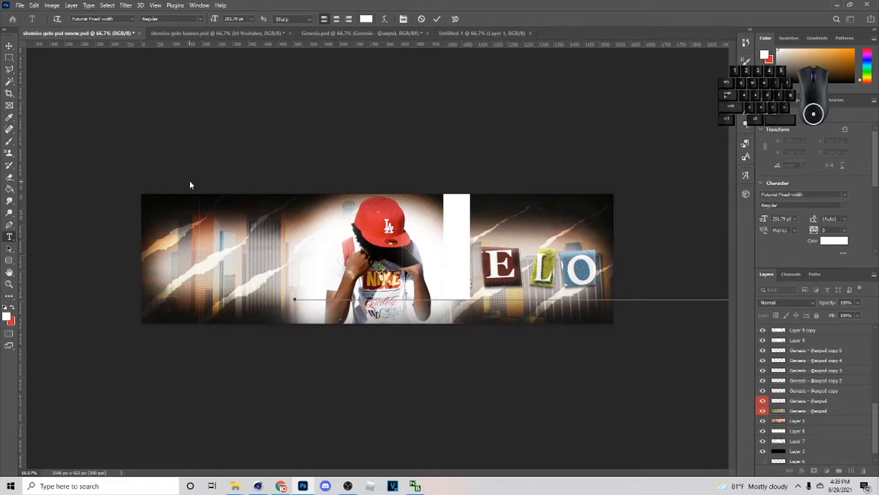
{"action": "key", "text": "BackSpace"}
{"action": "key", "text": "BackSpace"}
{"action": "key", "text": "BackSpace"}
{"action": "type", "text": "I"}
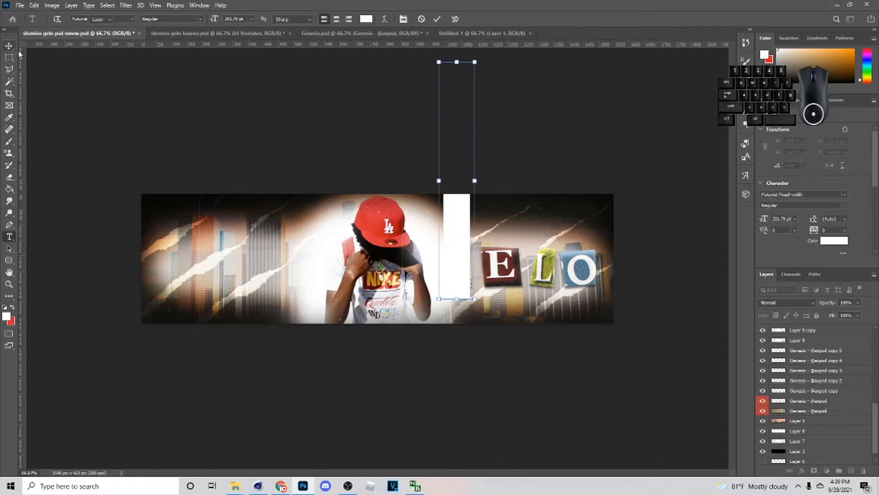
{"action": "key", "text": "ctrl+Return"}
- Scale the new text letter down to about 13.5% and place it above the E of GELO
{"action": "key", "text": "v"}
{"action": "left_click", "coordinate": [465, 207]}
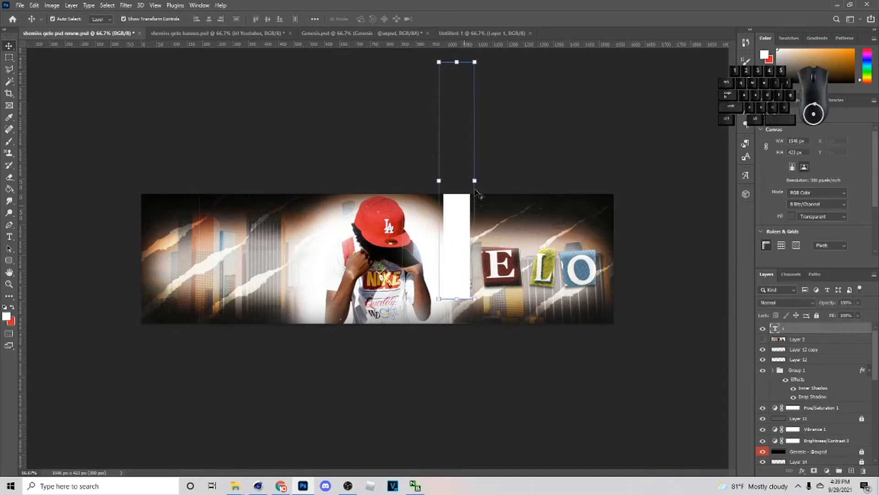
{"action": "key", "text": "ctrl+t"}
{"action": "left_click_drag", "start_coordinate": [614, 198], "coordinate": [518, 234]}
- Change the small text above GELO to read "Irl Youtuber"
{"action": "left_click", "coordinate": [9, 236]}
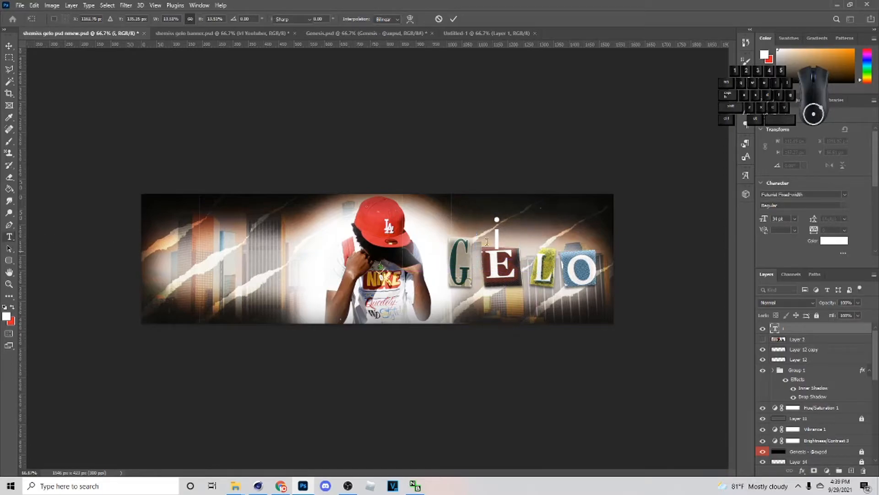
{"action": "type", "text": "rl Y"}
{"action": "key", "text": "Caps_Lock"}
{"action": "type", "text": "o"}
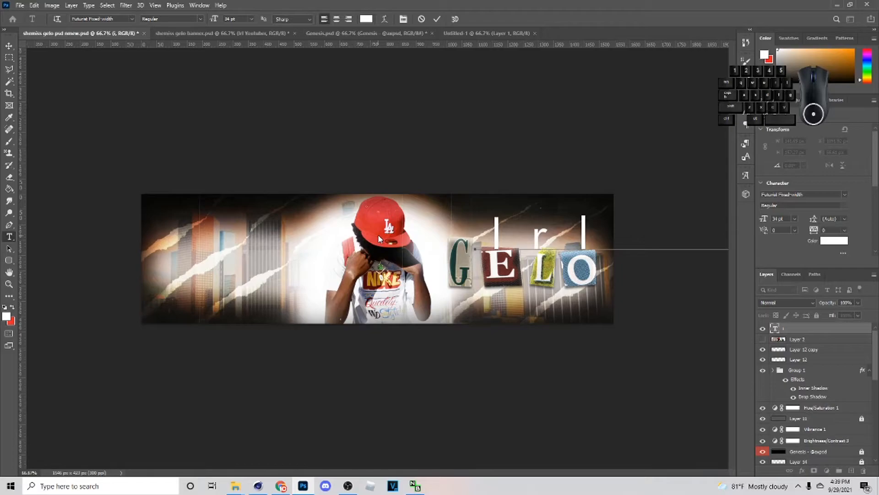
{"action": "left_click", "coordinate": [10, 45]}
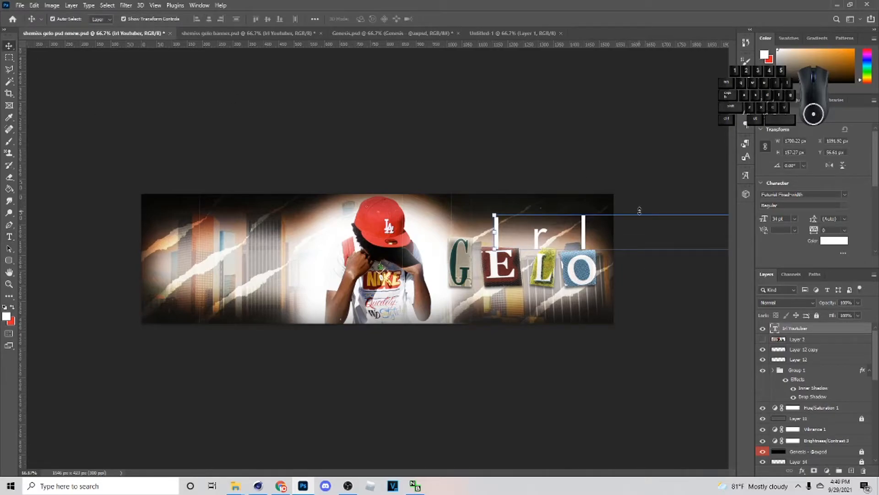
- Scale the "Irl Youtuber" text down to about 17% and centre it just above the GELO letters
{"action": "left_click_drag", "start_coordinate": [644, 216], "coordinate": [484, 233]}
{"action": "left_click_drag", "start_coordinate": [538, 226], "coordinate": [536, 237]}
{"action": "left_click", "coordinate": [453, 19]}
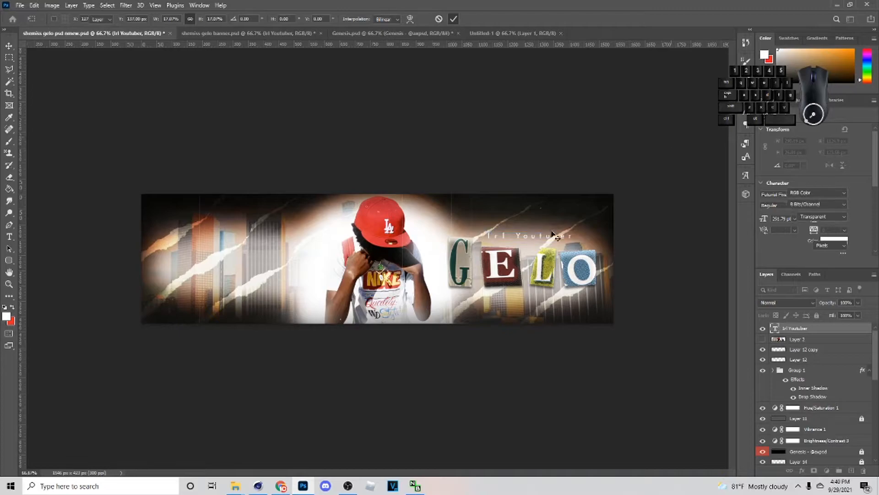
- Duplicate the "Irl Youtuber" text below GELO, change the copy to read "10K Subscribers" and centre it under the letters
{"action": "key", "text": "ctrl+j"}
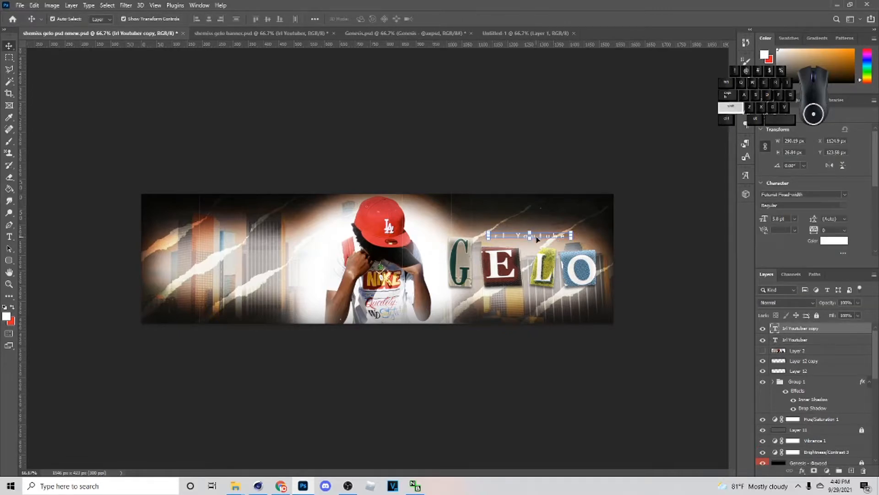
{"action": "left_click_drag", "start_coordinate": [533, 237], "coordinate": [529, 300]}
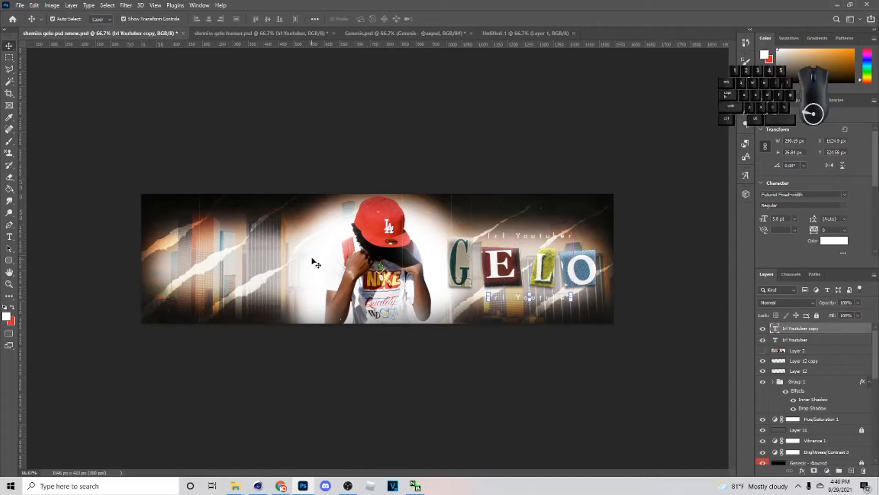
{"action": "left_click", "coordinate": [8, 236]}
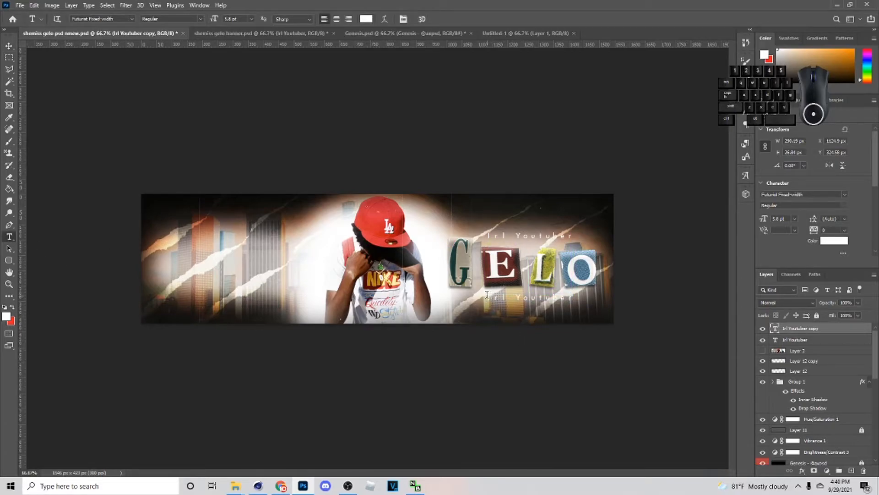
{"action": "left_click_drag", "start_coordinate": [487, 297], "coordinate": [737, 319]}
{"action": "key", "text": "BackSpace"}
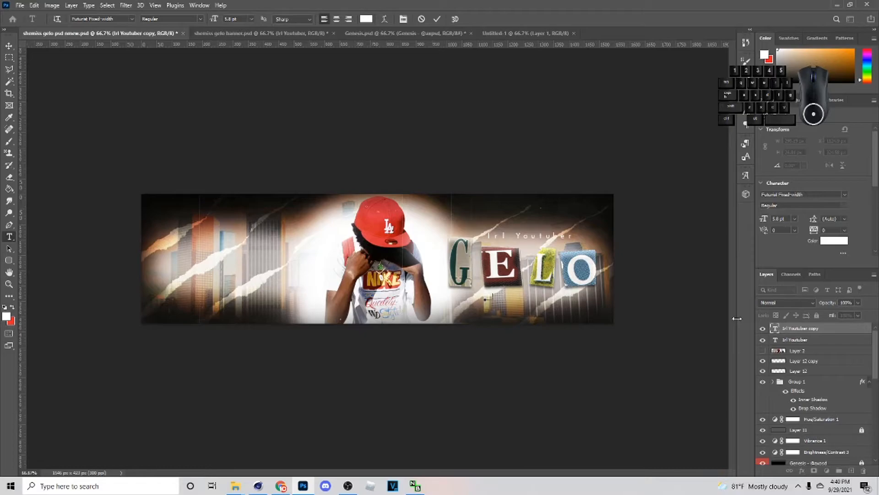
{"action": "type", "text": "10K Subscribers"}
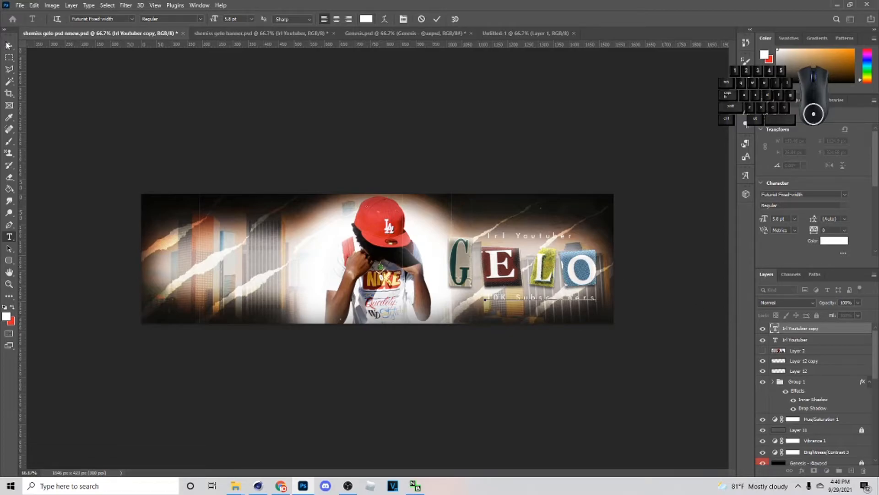
{"action": "left_click", "coordinate": [8, 44]}
{"action": "left_click_drag", "start_coordinate": [534, 300], "coordinate": [516, 300]}
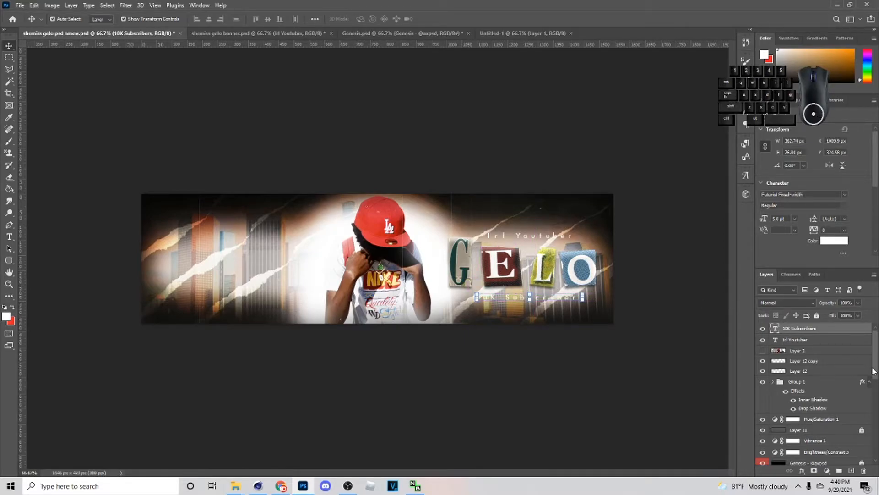
- Group the "Irl Youtuber" and "10K Subscribers" text layers and give the group a Drop Shadow
{"action": "left_click", "coordinate": [809, 341], "text": "ctrl"}
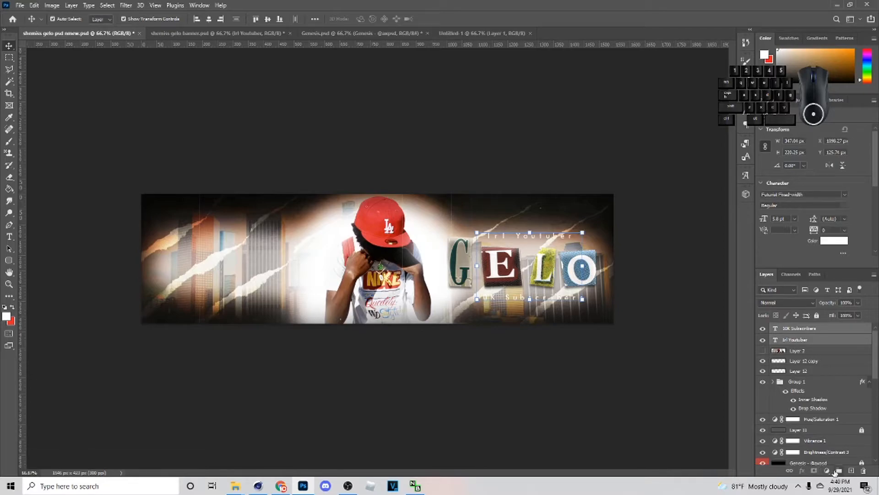
{"action": "left_click", "coordinate": [838, 471]}
{"action": "right_click", "coordinate": [819, 329]}
{"action": "left_click", "coordinate": [795, 109]}
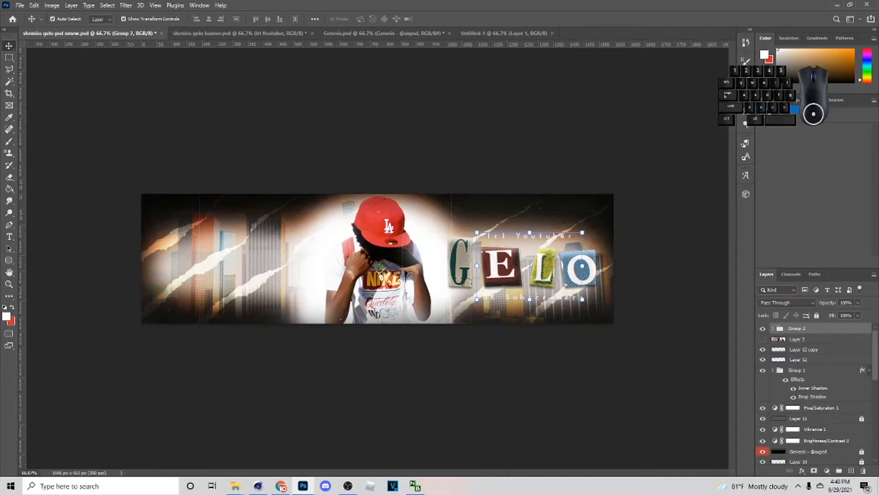
{"action": "left_click", "coordinate": [428, 297]}
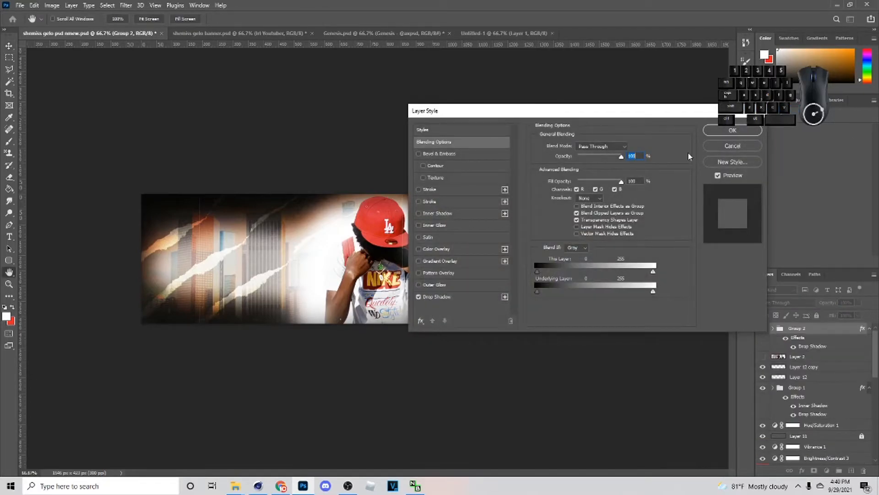
{"action": "left_click", "coordinate": [718, 130]}
- Move the supporting text group directly beneath the GELO letters group in the layer order
{"action": "left_click_drag", "start_coordinate": [815, 331], "coordinate": [799, 406]}
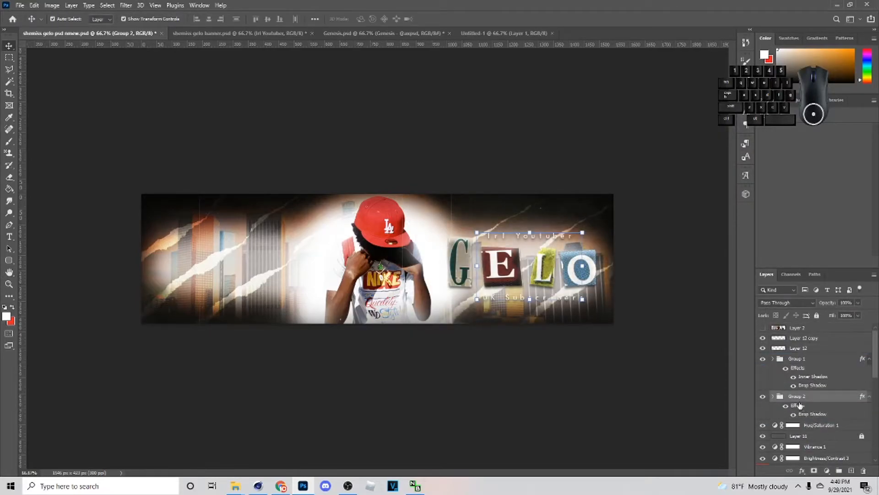
{"action": "left_click", "coordinate": [650, 364]}
{"action": "left_click", "coordinate": [553, 301]}
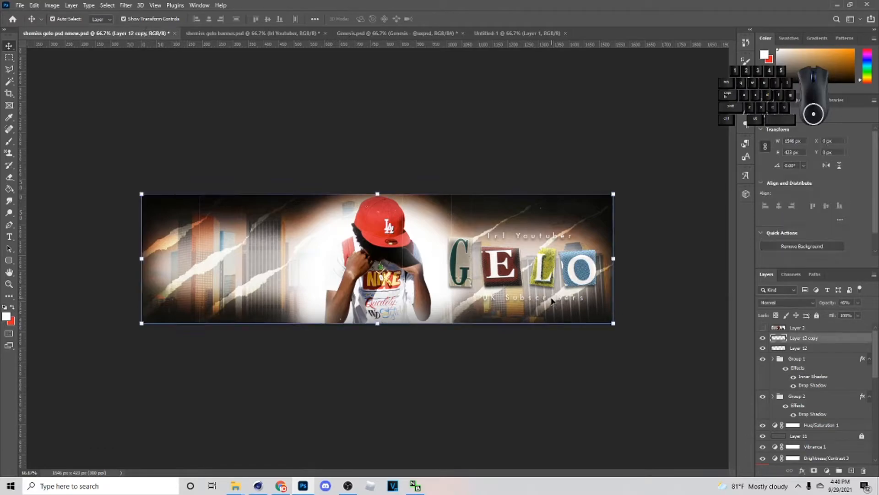
{"action": "left_click", "coordinate": [550, 297]}
{"action": "left_click", "coordinate": [630, 360]}
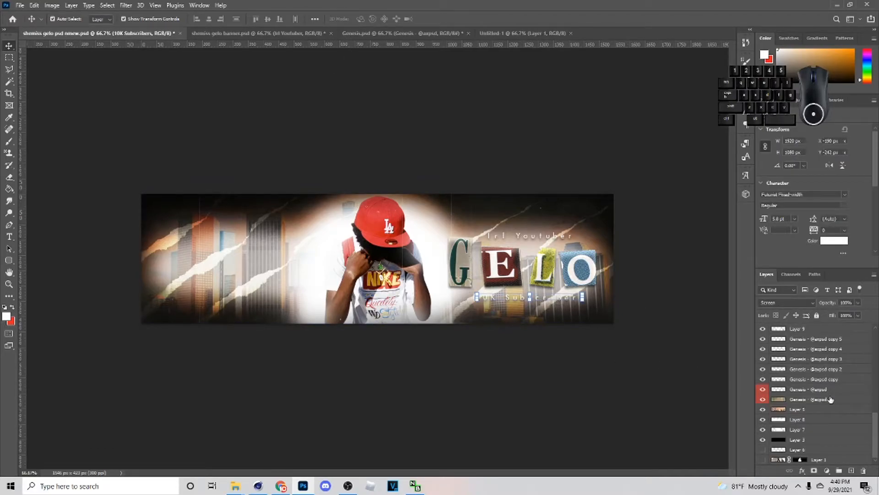
- Clip a Hue/Saturation adjustment to the Screen-mode Genesis texture layer above the skyline and set its Lightness to -27
{"action": "left_click", "coordinate": [831, 398]}
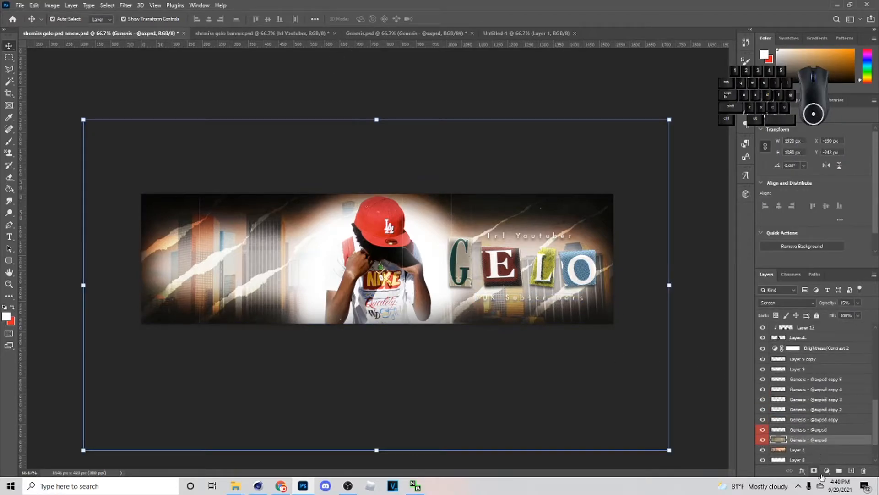
{"action": "left_click", "coordinate": [827, 470]}
{"action": "left_click", "coordinate": [809, 373]}
{"action": "left_click", "coordinate": [810, 263]}
{"action": "left_click_drag", "start_coordinate": [812, 202], "coordinate": [792, 203]}
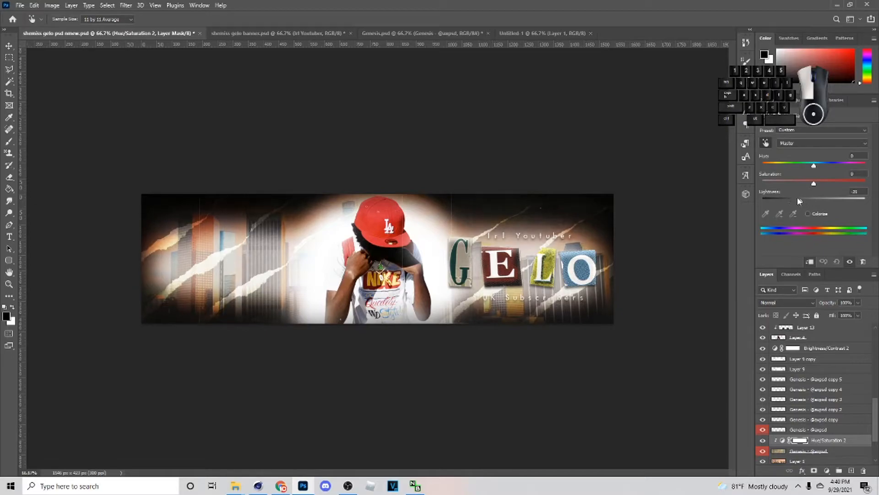
{"action": "mouse_move", "coordinate": [806, 196]}
{"action": "left_mouse_down"}
{"action": "mouse_move", "coordinate": [748, 200]}
{"action": "mouse_move", "coordinate": [811, 197]}
{"action": "left_mouse_up"}
{"action": "left_click_drag", "start_coordinate": [794, 201], "coordinate": [800, 201]}
{"action": "left_click", "coordinate": [9, 45]}
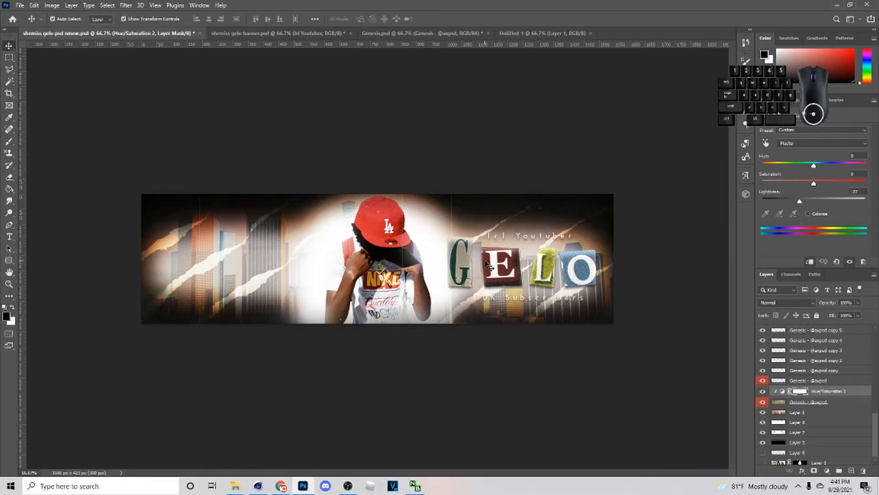
- In Genesis.psd, hide the ransom letters and torn-paper strip, and show and select the X-shaped tape layer
{"action": "left_click", "coordinate": [412, 33]}
{"action": "left_click", "coordinate": [797, 373]}
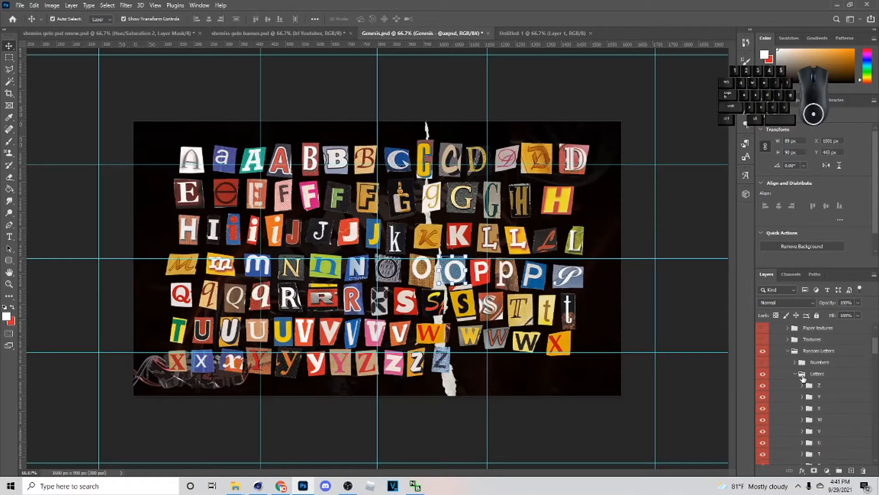
{"action": "scroll", "coordinate": [778, 439], "scroll_direction": "up", "scroll_amount": 2}
{"action": "left_click", "coordinate": [789, 421]}
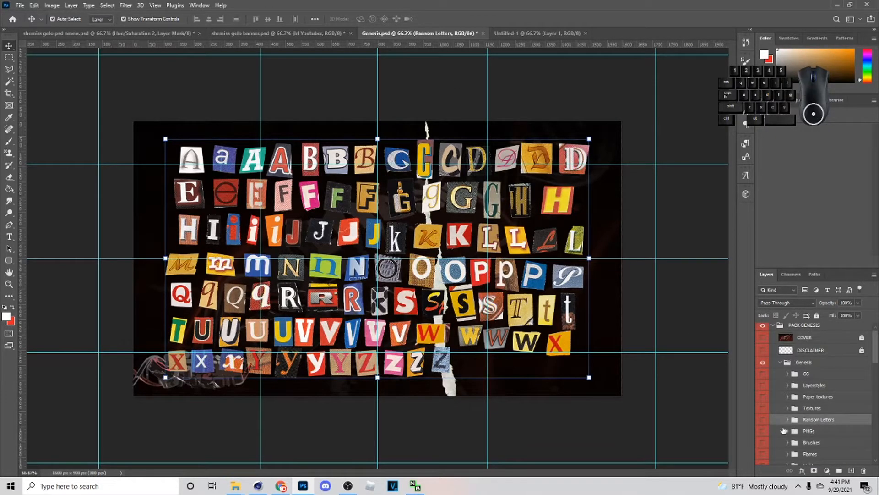
{"action": "scroll", "coordinate": [783, 431], "scroll_direction": "down", "scroll_amount": 5}
{"action": "left_click", "coordinate": [780, 341]}
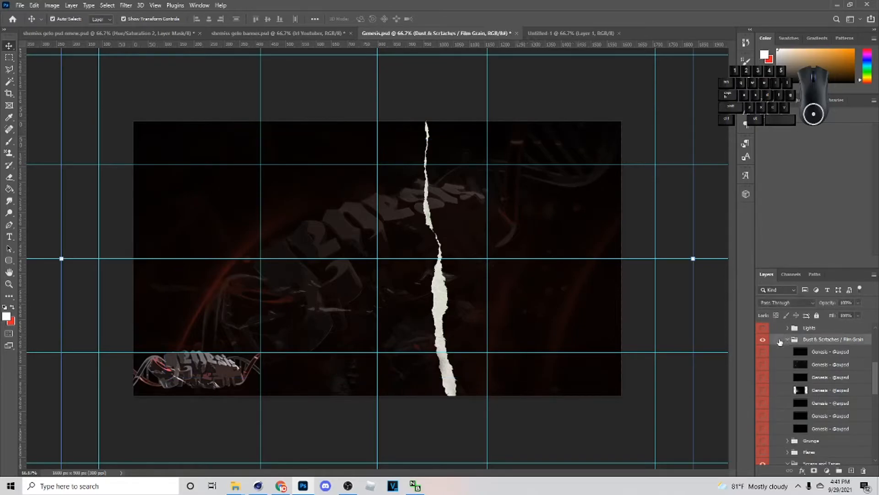
{"action": "left_click", "coordinate": [780, 342]}
{"action": "scroll", "coordinate": [770, 353], "scroll_direction": "down", "scroll_amount": 3}
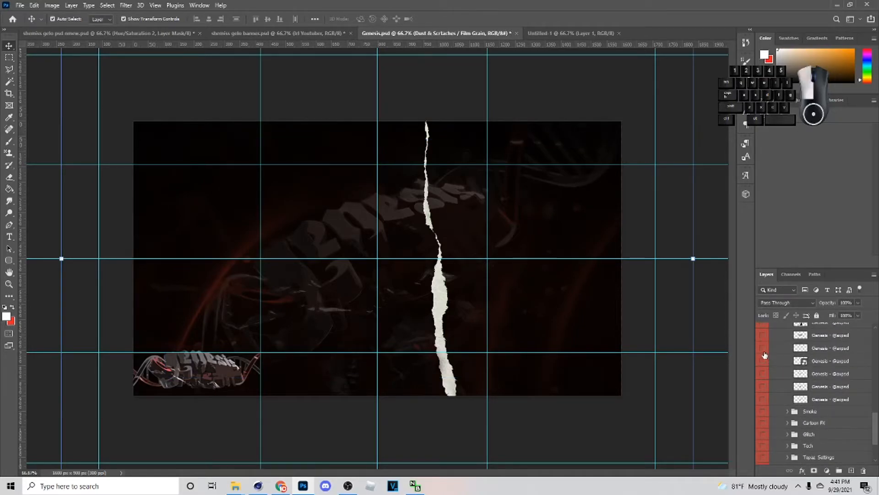
{"action": "left_click", "coordinate": [763, 353]}
{"action": "scroll", "coordinate": [763, 366], "scroll_direction": "up", "scroll_amount": 1}
{"action": "left_click", "coordinate": [763, 385]}
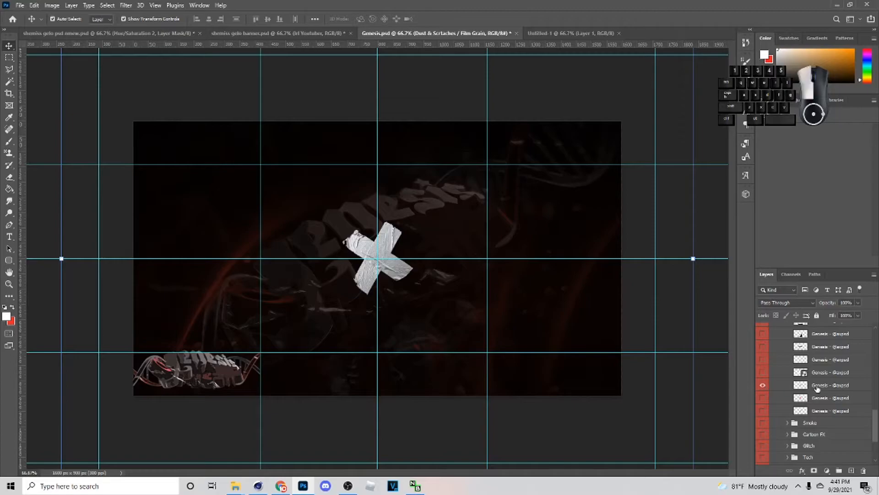
{"action": "left_click", "coordinate": [817, 388]}
- Paste the X-shaped tape into the banner above the letters group, scaled to about 26.6% at the G's upper-left corner
{"action": "left_click", "coordinate": [109, 33]}
{"action": "scroll", "coordinate": [797, 390], "scroll_direction": "up", "scroll_amount": 5}
{"action": "left_click", "coordinate": [802, 418]}
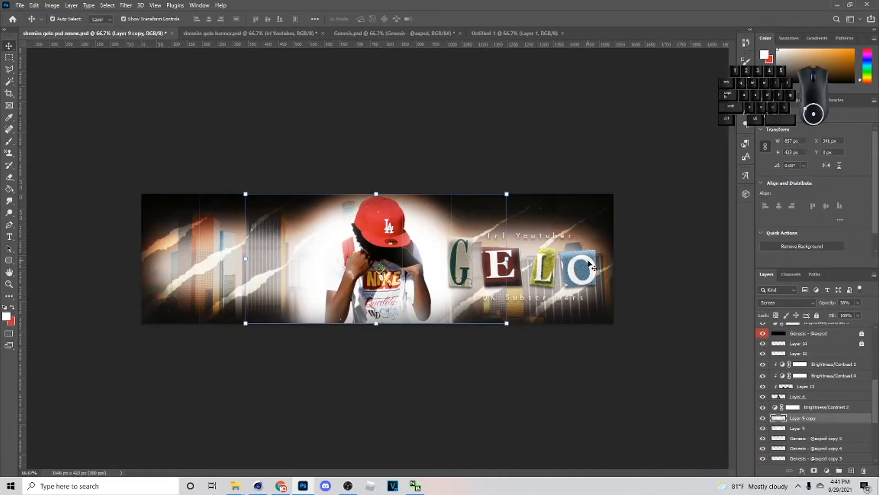
{"action": "scroll", "coordinate": [820, 394], "scroll_direction": "up", "scroll_amount": 5}
{"action": "left_click", "coordinate": [802, 390]}
{"action": "key", "text": "ctrl+v"}
{"action": "left_click_drag", "start_coordinate": [411, 257], "coordinate": [452, 237]}
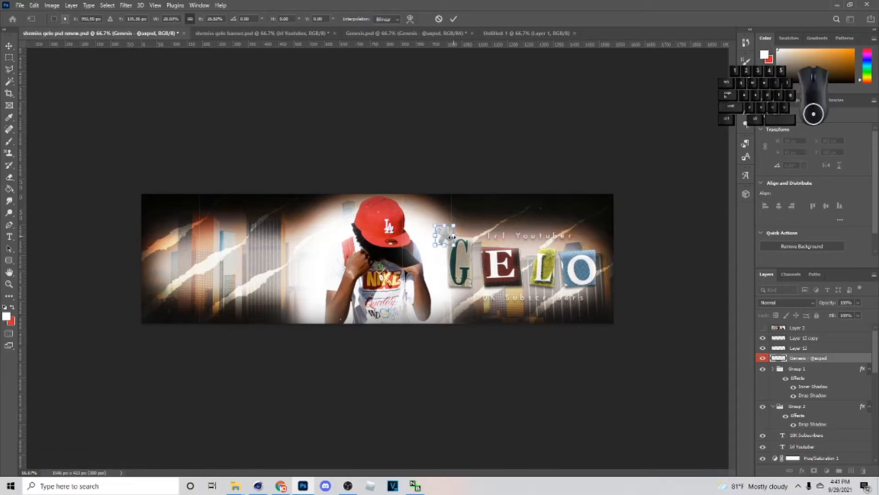
{"action": "left_click", "coordinate": [453, 19]}
- Duplicate the tape cross, place the copy at the O's lower-right corner and group both tape pieces
{"action": "key", "text": "ctrl+j"}
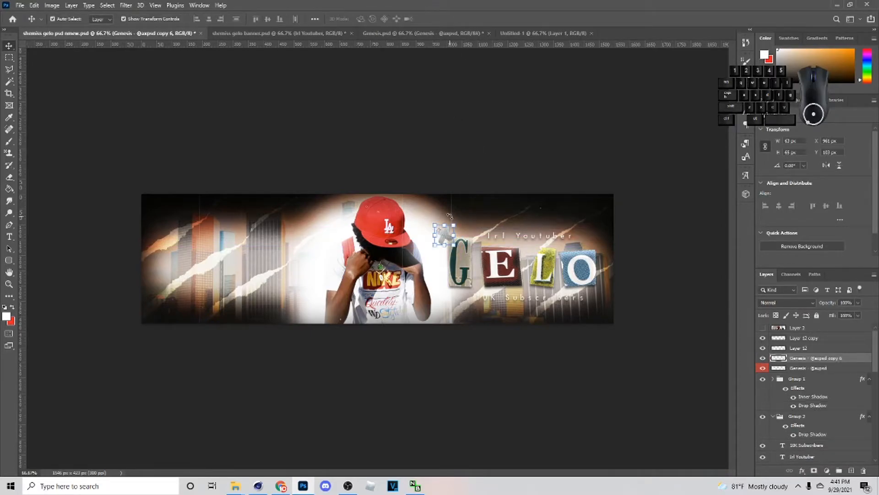
{"action": "left_click_drag", "start_coordinate": [446, 237], "coordinate": [596, 293]}
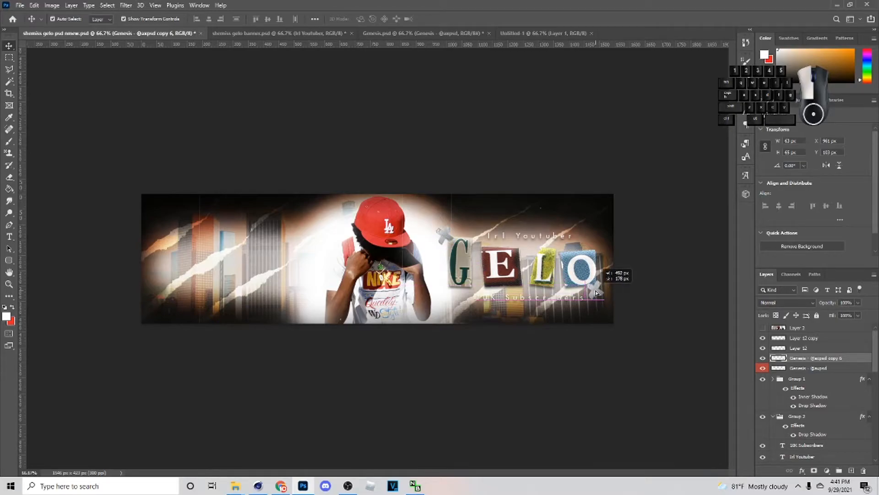
{"action": "left_click", "coordinate": [826, 368], "text": "ctrl"}
{"action": "left_click", "coordinate": [839, 470]}
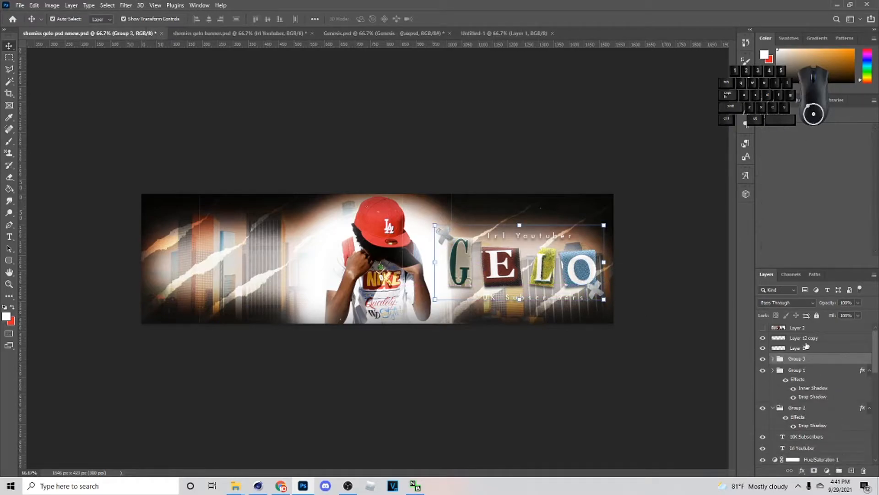
- Give the tape group a black Normal Drop Shadow
{"action": "right_click", "coordinate": [809, 361]}
{"action": "left_click", "coordinate": [793, 108]}
{"action": "left_click", "coordinate": [433, 297]}
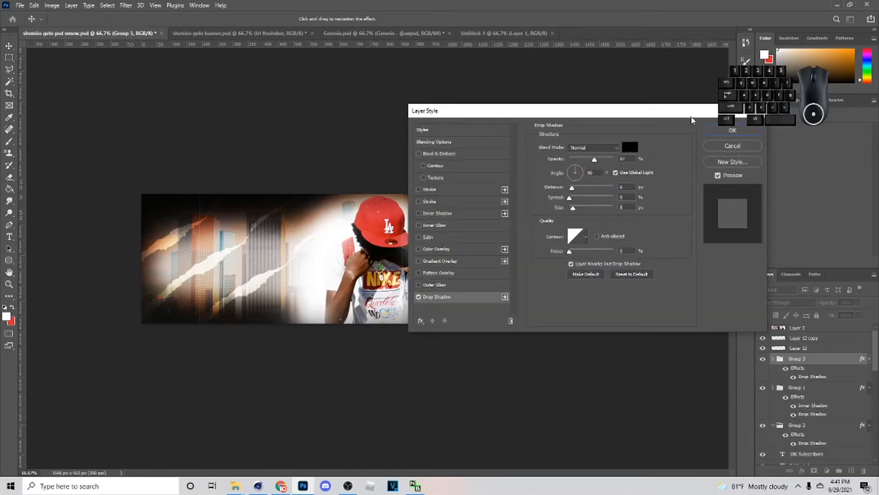
{"action": "left_click", "coordinate": [707, 134]}
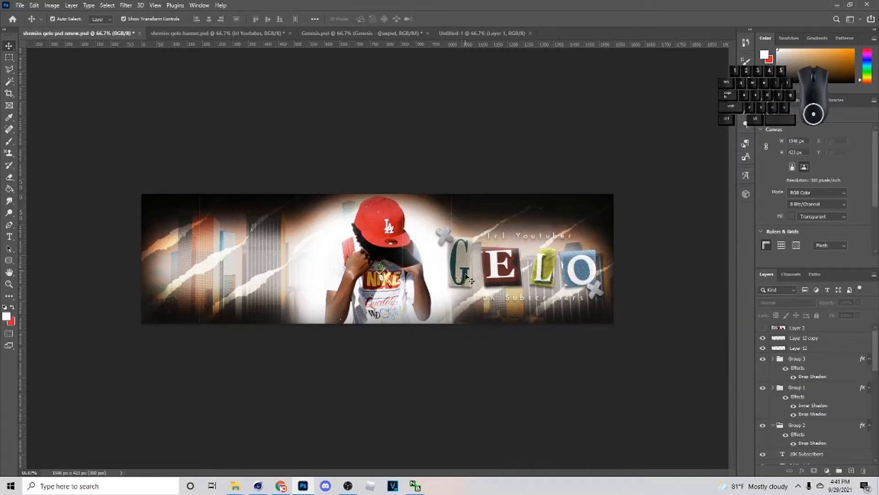
- Add a new empty layer above the tape group
{"action": "scroll", "coordinate": [861, 394], "scroll_direction": "down", "scroll_amount": 5}
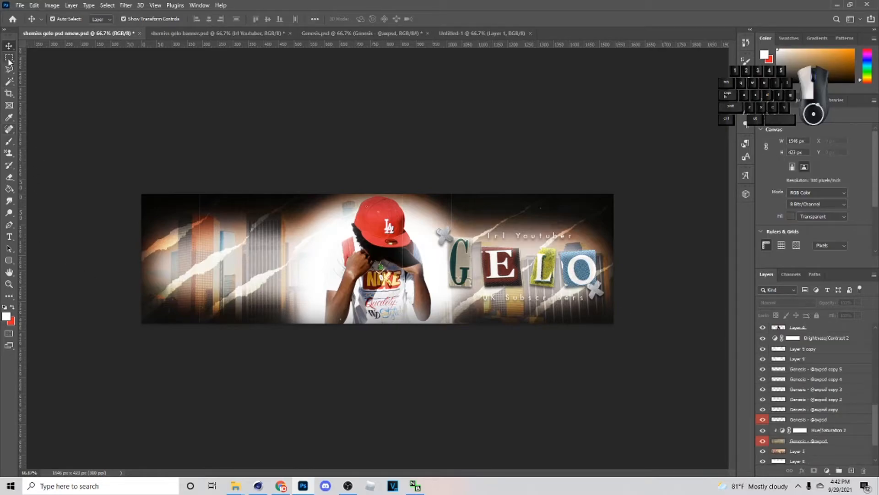
{"action": "key", "text": "m"}
{"action": "scroll", "coordinate": [861, 398], "scroll_direction": "up", "scroll_amount": 8}
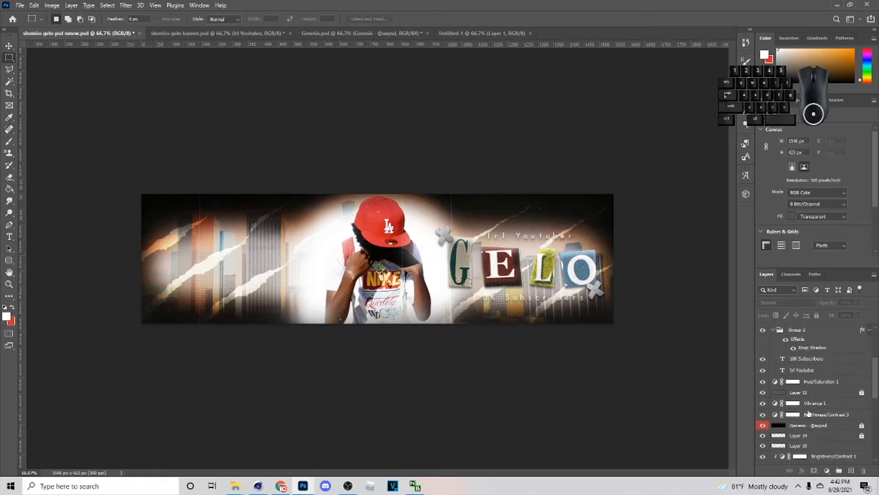
{"action": "left_click", "coordinate": [807, 377]}
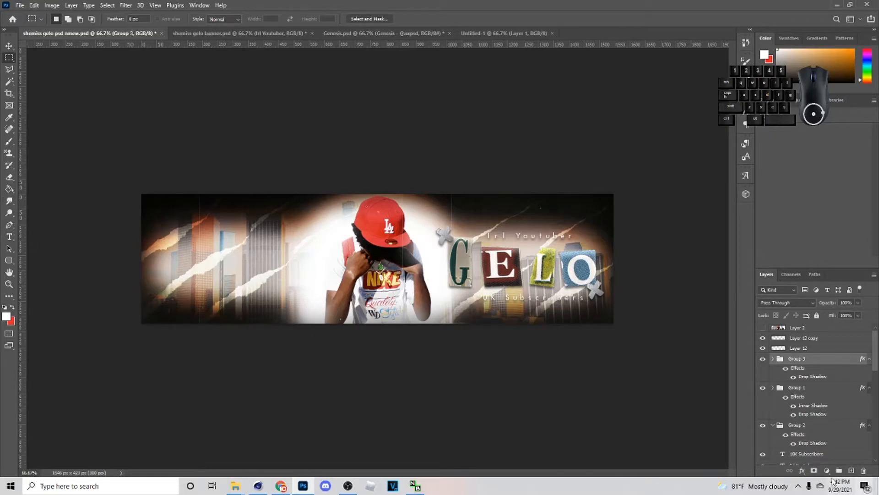
{"action": "left_click", "coordinate": [852, 472]}
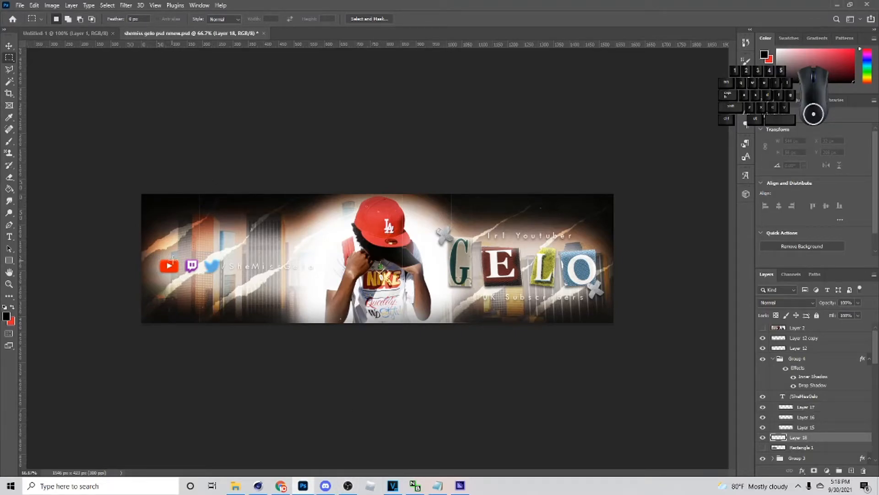
- Fill a 562 × 82 px rectangle behind the social icons and handle with black (000000) on the new layer
{"action": "mouse_move", "coordinate": [151, 252]}
{"action": "left_mouse_down"}
{"action": "mouse_move", "coordinate": [331, 276]}
{"action": "mouse_move", "coordinate": [321, 277]}
{"action": "left_mouse_up"}
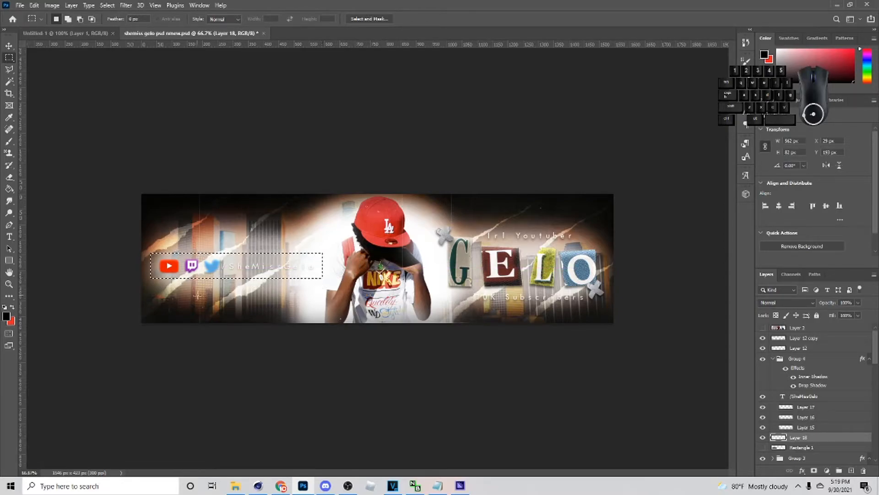
{"action": "key", "text": "g"}
{"action": "key", "text": "x"}
{"action": "left_click", "coordinate": [8, 315]}
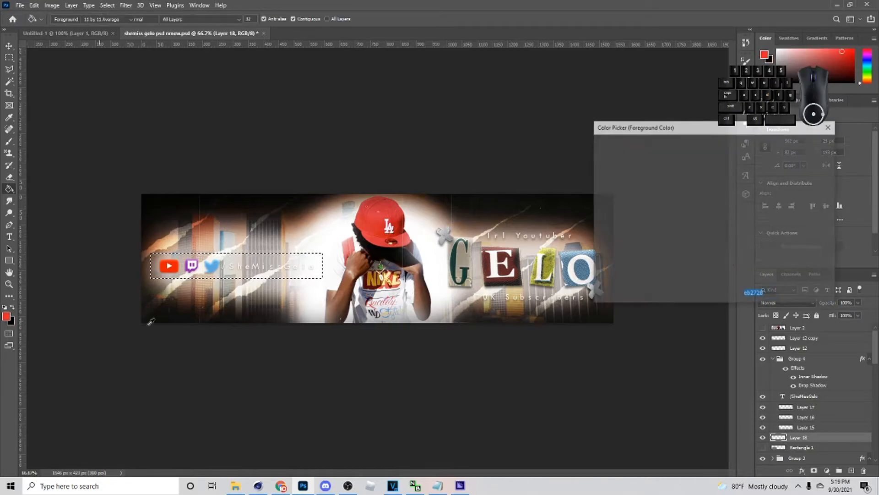
{"action": "type", "text": "000000"}
{"action": "left_click", "coordinate": [806, 144]}
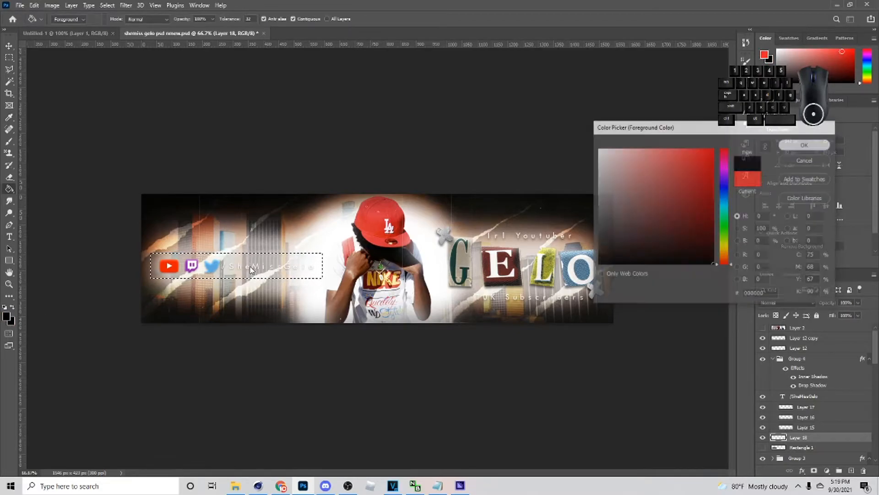
{"action": "left_click", "coordinate": [284, 271]}
{"action": "left_click", "coordinate": [8, 70]}
{"action": "left_click", "coordinate": [169, 121]}
{"action": "left_click", "coordinate": [9, 46]}
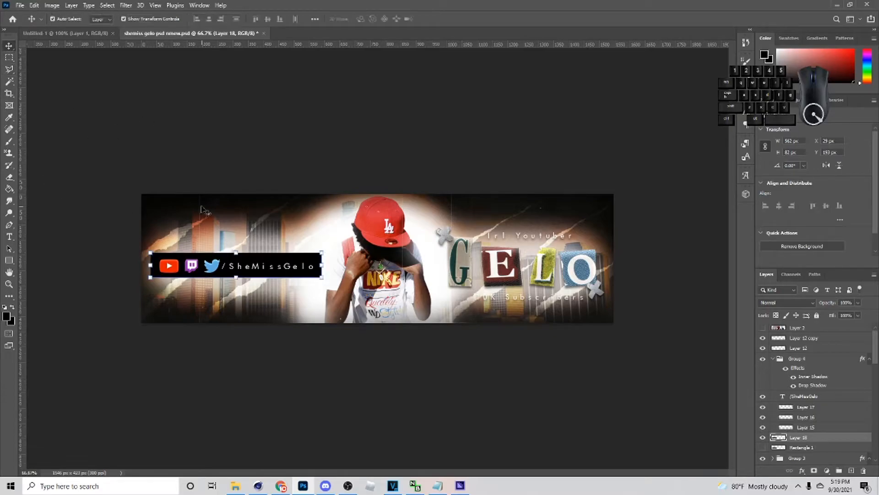
- Shorten the black rectangle to 64 px high behind the handle and lower its layer opacity to about 30%
{"action": "left_click_drag", "start_coordinate": [236, 253], "coordinate": [244, 265]}
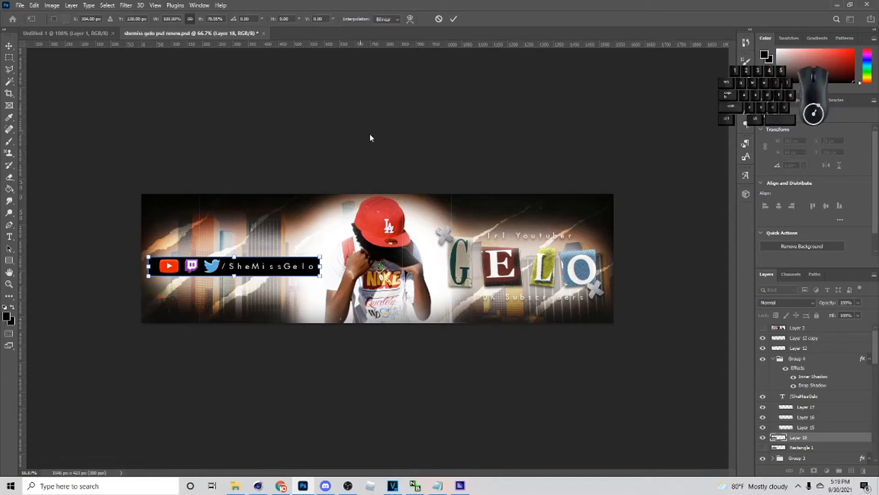
{"action": "left_click", "coordinate": [455, 20]}
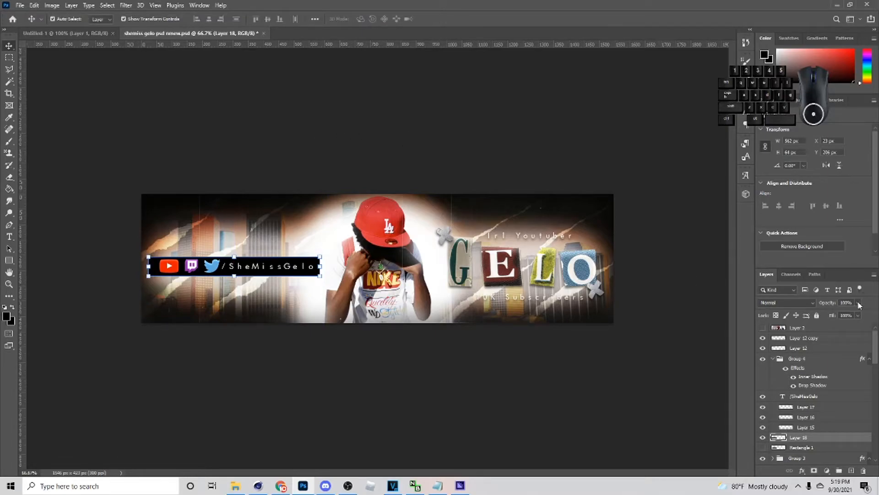
{"action": "left_click", "coordinate": [648, 206]}
- Squash the translucent bar's height further to 81.25%, keeping it centred behind the icons and handle
{"action": "left_click", "coordinate": [314, 271]}
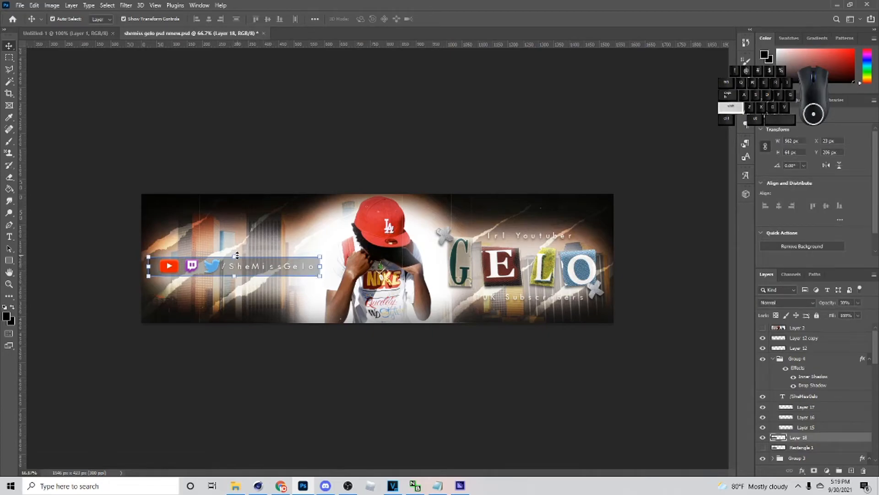
{"action": "key", "text": "ctrl+t"}
{"action": "key", "text": "shift+Up"}
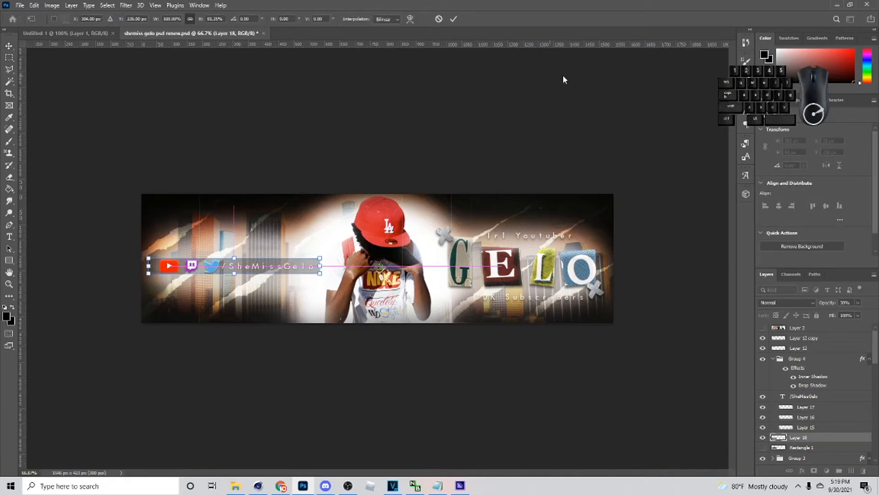
{"action": "left_click", "coordinate": [456, 19]}
{"action": "left_click", "coordinate": [519, 397]}
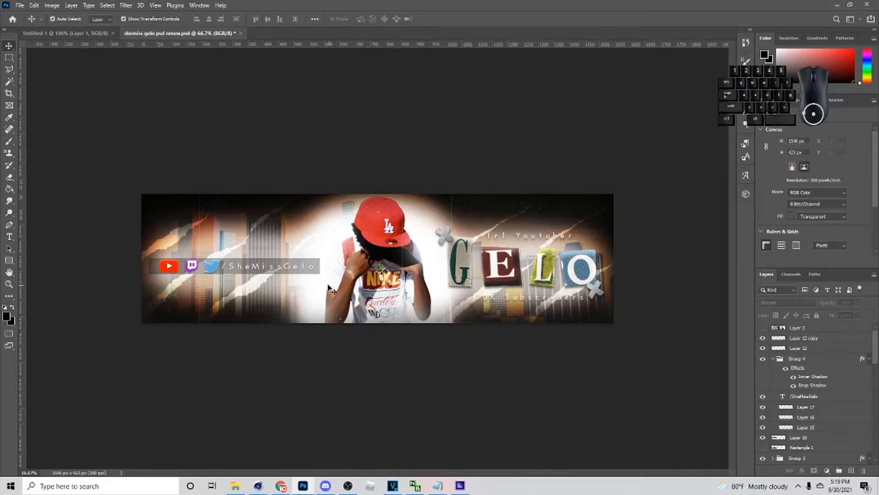
{"action": "left_click", "coordinate": [316, 272]}
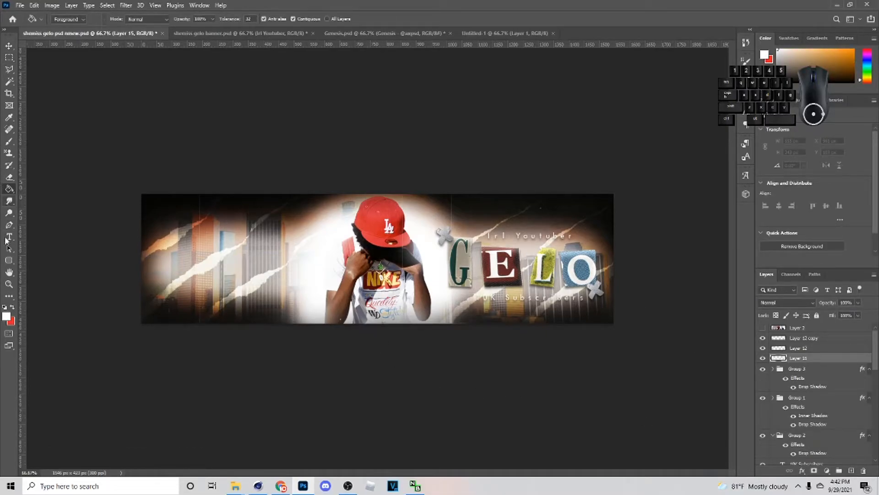
- Draw a fully rounded rectangle about 431 × 167 px over the skyline beside the figure and fill it black
{"action": "left_click", "coordinate": [5, 261]}
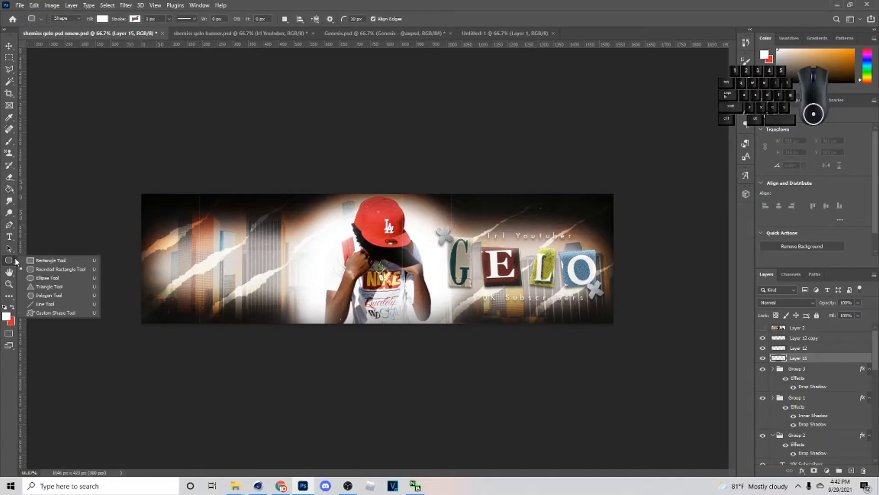
{"action": "left_click", "coordinate": [43, 270]}
{"action": "left_click_drag", "start_coordinate": [184, 239], "coordinate": [311, 288]}
{"action": "left_click_drag", "start_coordinate": [302, 250], "coordinate": [270, 264]}
{"action": "mouse_move", "coordinate": [269, 266]}
{"action": "left_mouse_down"}
{"action": "mouse_move", "coordinate": [302, 250]}
{"action": "mouse_move", "coordinate": [229, 269]}
{"action": "mouse_move", "coordinate": [348, 231]}
{"action": "mouse_move", "coordinate": [295, 251]}
{"action": "mouse_move", "coordinate": [271, 276]}
{"action": "mouse_move", "coordinate": [257, 255]}
{"action": "left_mouse_up"}
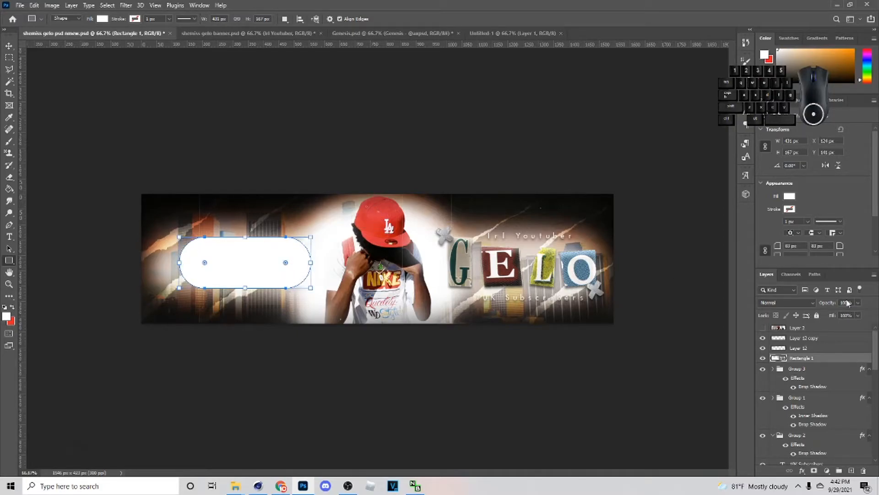
{"action": "left_click", "coordinate": [102, 18]}
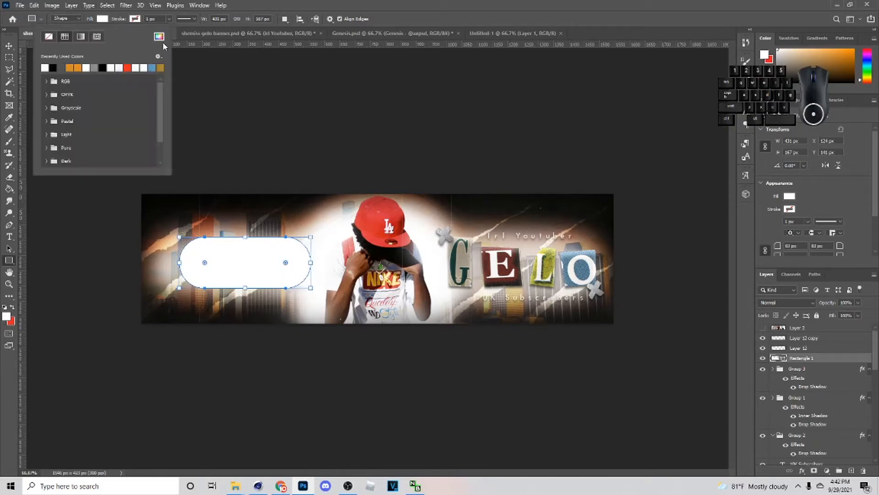
{"action": "left_click", "coordinate": [53, 68]}
{"action": "key", "text": "Return"}
- Flatten the black rounded shape into a thin, wider bar and rasterize its layer
{"action": "key", "text": "v"}
{"action": "left_click_drag", "start_coordinate": [246, 236], "coordinate": [249, 271]}
{"action": "left_click_drag", "start_coordinate": [251, 277], "coordinate": [321, 267]}
{"action": "left_click_drag", "start_coordinate": [245, 252], "coordinate": [246, 259]}
{"action": "left_click", "coordinate": [454, 19]}
{"action": "right_click", "coordinate": [816, 357]}
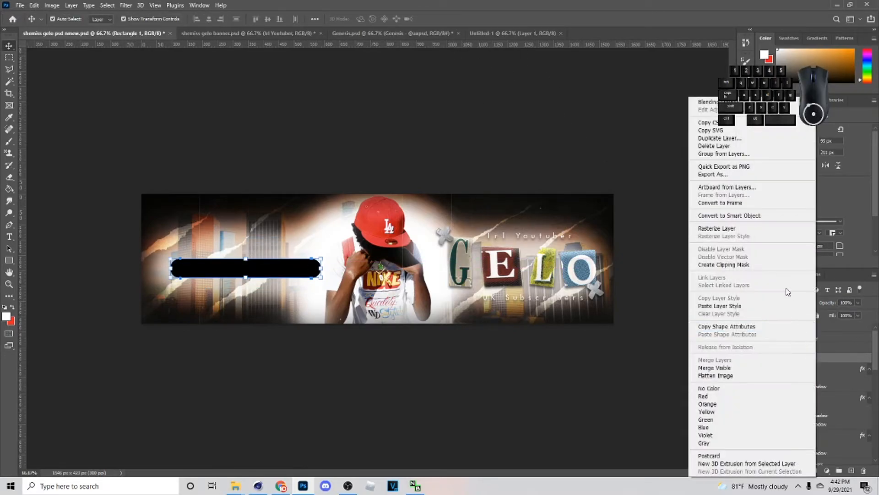
{"action": "left_click", "coordinate": [739, 228]}
- Resize the black bar to about 466 × 56 px, centre it vertically and set its opacity to 36%
{"action": "key", "text": "ctrl+t"}
{"action": "mouse_move", "coordinate": [320, 268]}
{"action": "left_mouse_down"}
{"action": "mouse_move", "coordinate": [283, 267]}
{"action": "mouse_move", "coordinate": [307, 266]}
{"action": "left_mouse_up"}
{"action": "left_click_drag", "start_coordinate": [287, 267], "coordinate": [307, 268]}
{"action": "left_click_drag", "start_coordinate": [307, 267], "coordinate": [304, 267]}
{"action": "left_click_drag", "start_coordinate": [303, 267], "coordinate": [307, 267]}
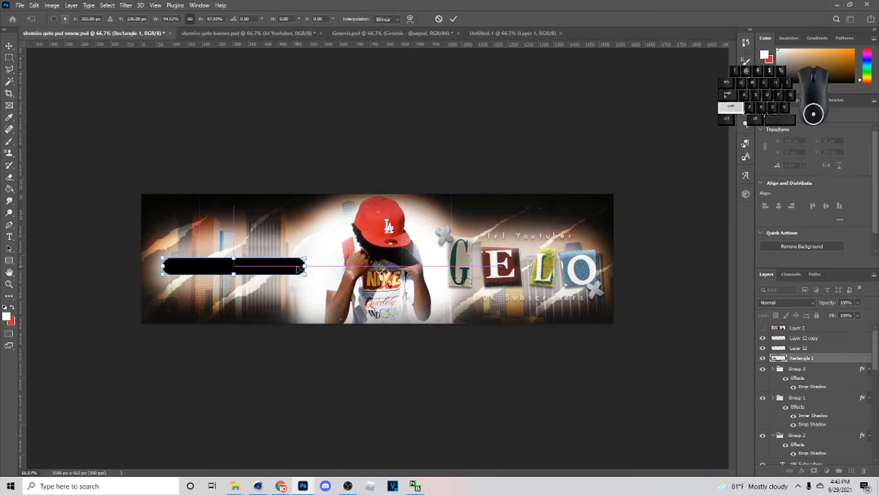
{"action": "key", "text": "Return"}
{"action": "left_click_drag", "start_coordinate": [836, 314], "coordinate": [833, 315]}
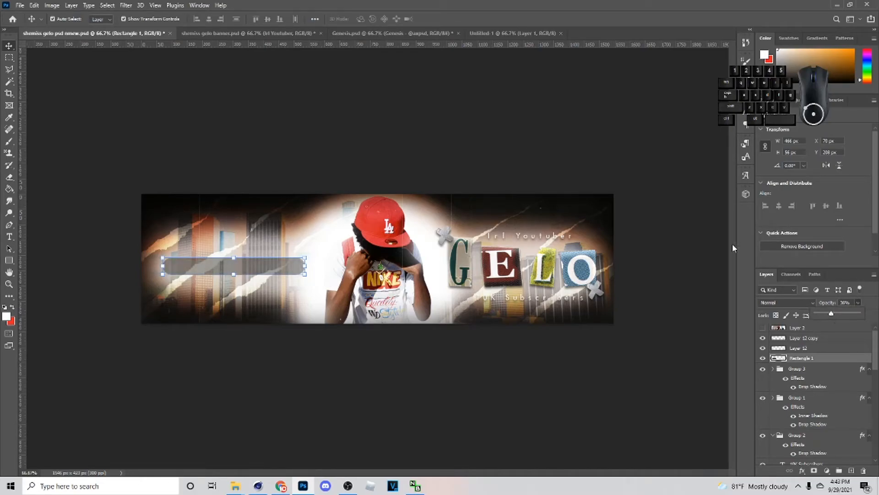
{"action": "left_click", "coordinate": [343, 163]}
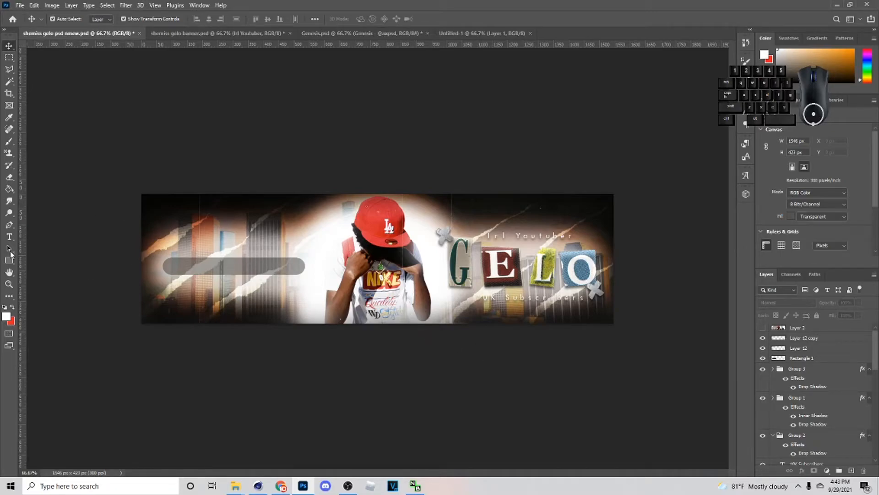
- Open the YouTube and Twitch logo files and copy the YouTube logo into the banner above the bar
{"action": "left_click", "coordinate": [19, 5]}
{"action": "left_click", "coordinate": [21, 15]}
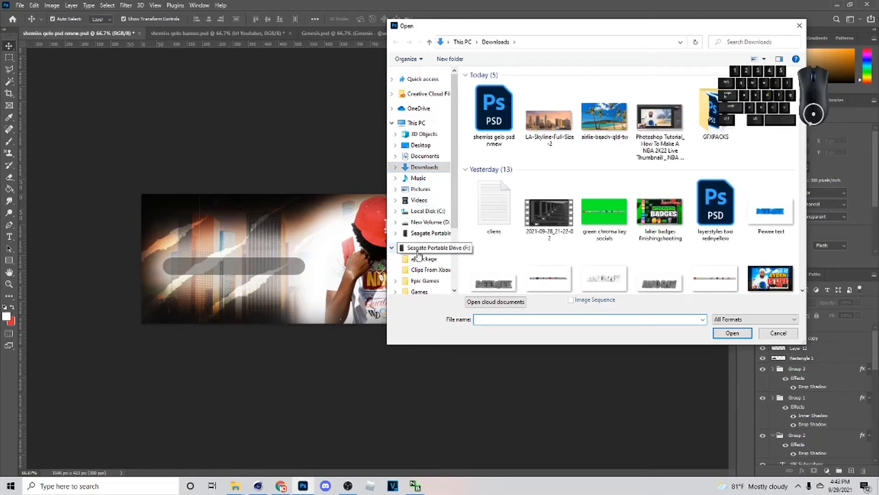
{"action": "scroll", "coordinate": [432, 217], "scroll_direction": "up", "scroll_amount": 1}
{"action": "left_click", "coordinate": [251, 267]}
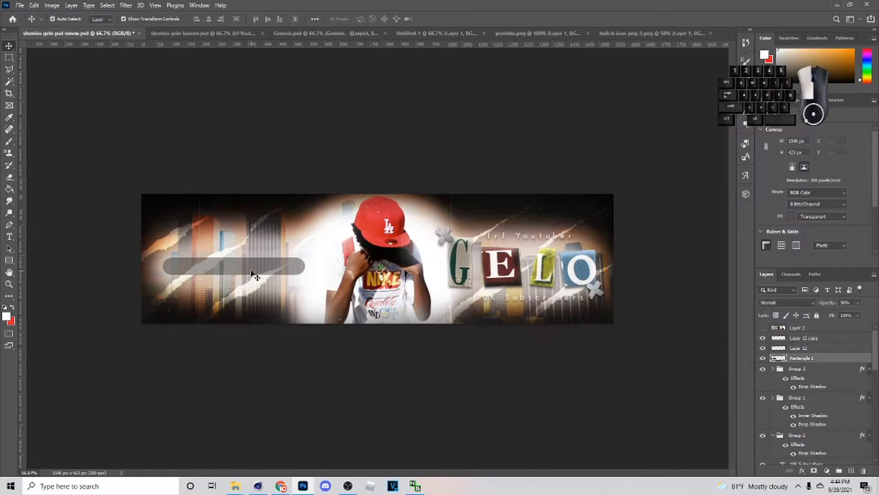
{"action": "left_click", "coordinate": [575, 35]}
{"action": "key", "text": "ctrl+c"}
{"action": "left_click", "coordinate": [73, 34]}
{"action": "key", "text": "ctrl+v"}
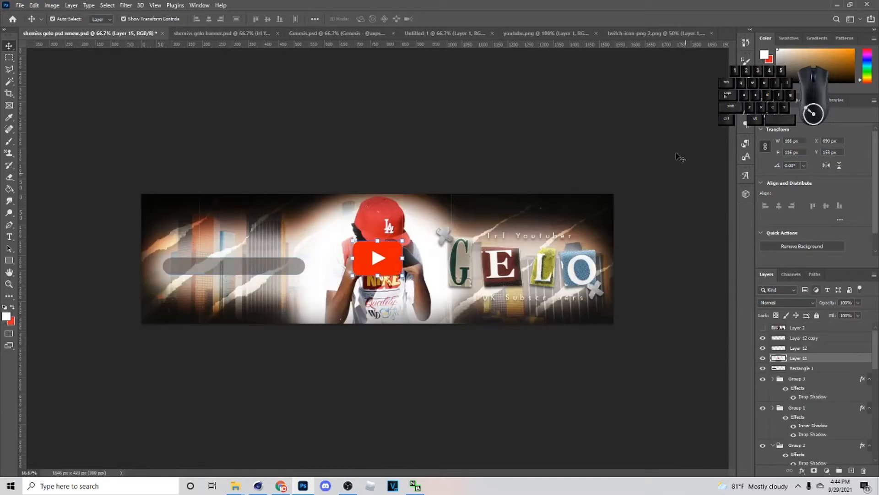
- Copy the Twitch logo from its file into the banner as a new layer
{"action": "left_click", "coordinate": [681, 32]}
{"action": "key", "text": "ctrl+c"}
{"action": "left_click", "coordinate": [146, 34]}
{"action": "key", "text": "ctrl+v"}
- Open the twitter logo from the 2K Logos folder and copy it into the banner
{"action": "left_click", "coordinate": [20, 6]}
{"action": "left_click", "coordinate": [25, 18]}
{"action": "scroll", "coordinate": [598, 259], "scroll_direction": "down", "scroll_amount": 10}
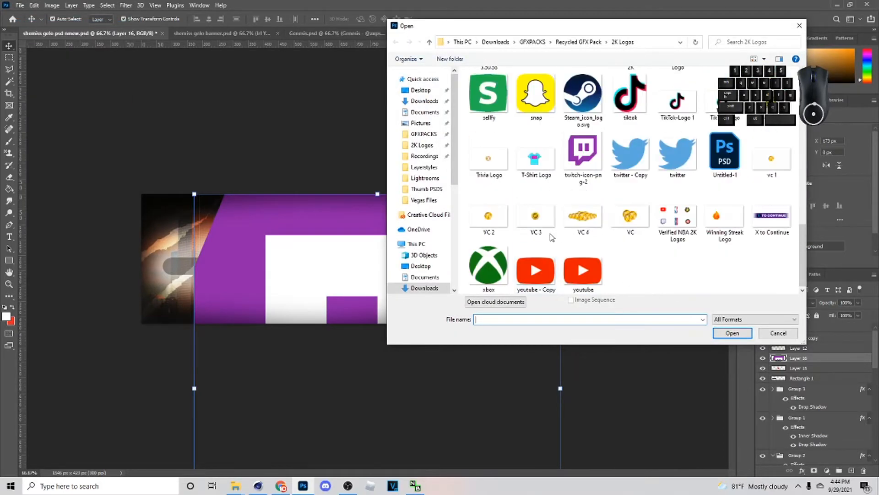
{"action": "double_click", "coordinate": [630, 151]}
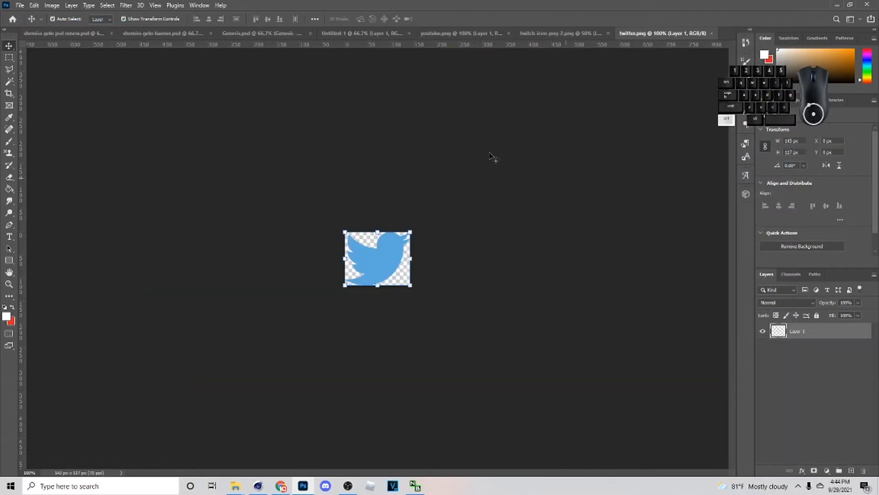
{"action": "left_click", "coordinate": [73, 33]}
{"action": "key", "text": "ctrl+v"}
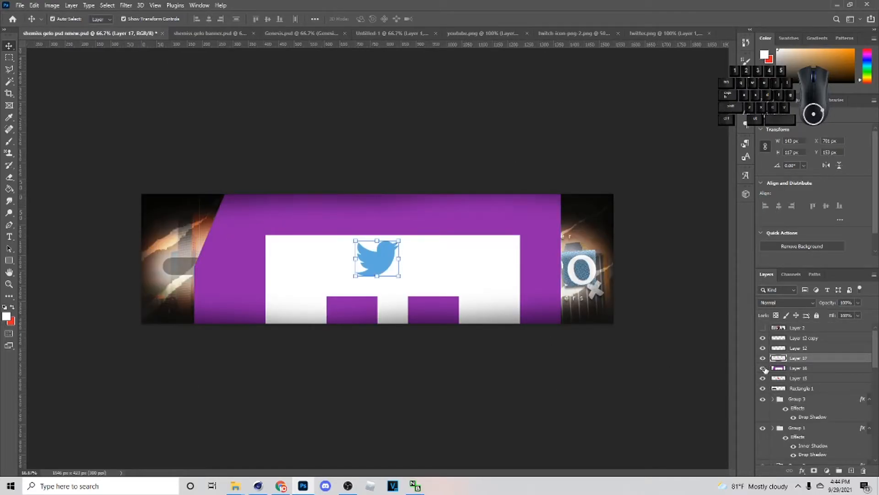
- Scale the oversized Twitch logo to 9.25% and centre it over the other two logos
{"action": "left_click", "coordinate": [797, 369]}
{"action": "left_click_drag", "start_coordinate": [559, 387], "coordinate": [391, 302]}
{"action": "left_click_drag", "start_coordinate": [384, 369], "coordinate": [384, 268]}
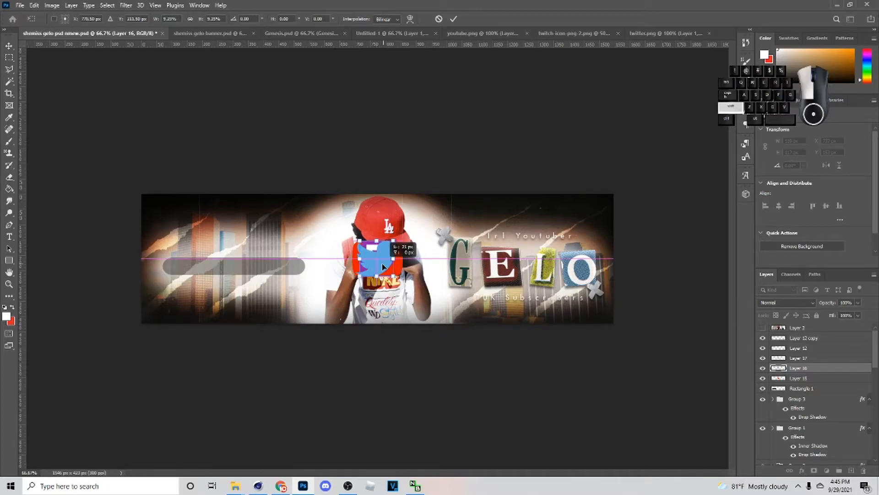
{"action": "key", "text": "shift"}
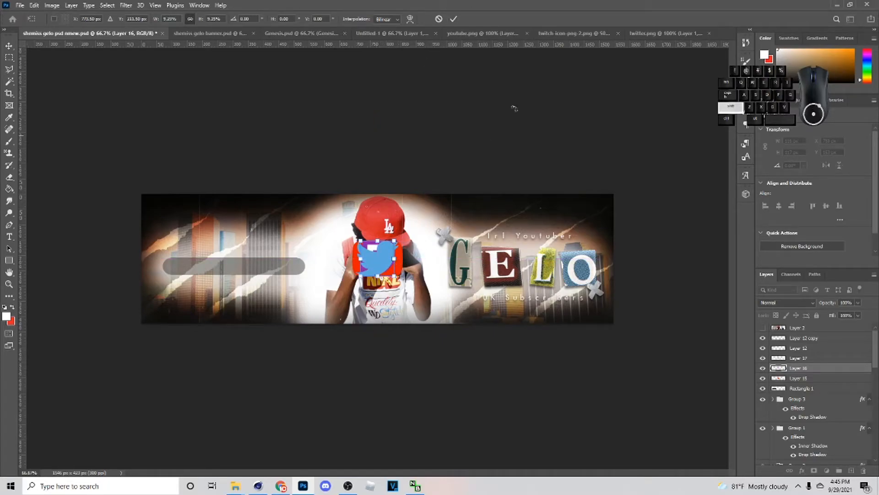
{"action": "left_click", "coordinate": [458, 20]}
- Scale the three logo layers together to about 38% and place them at the start of the translucent bar
{"action": "key", "text": "shift"}
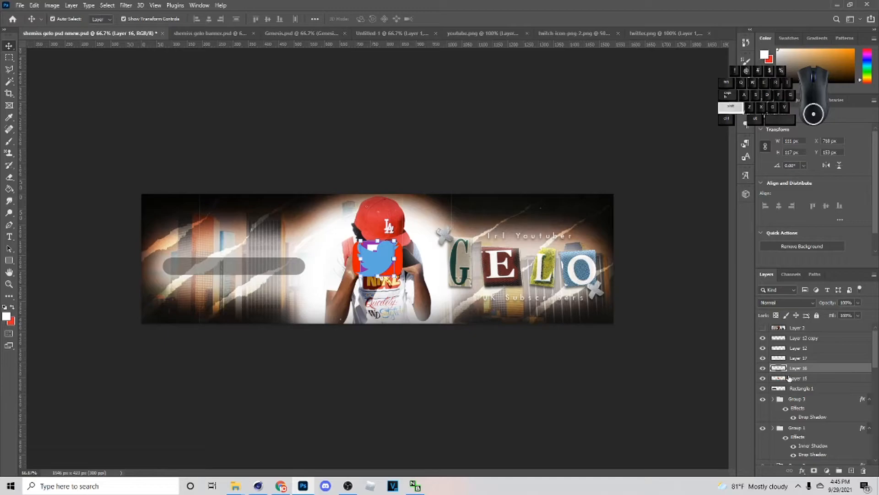
{"action": "left_click", "coordinate": [792, 379]}
{"action": "left_click", "coordinate": [792, 367], "text": "ctrl"}
{"action": "left_click", "coordinate": [793, 359], "text": "ctrl"}
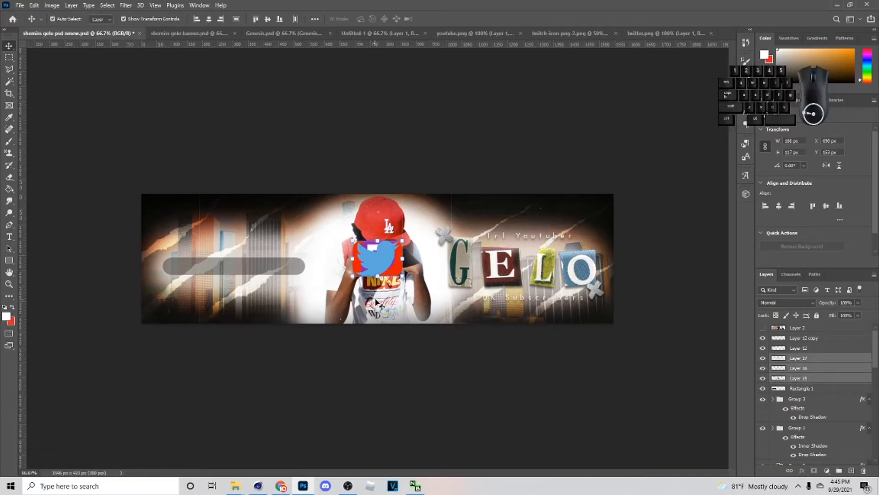
{"action": "left_click", "coordinate": [400, 255]}
{"action": "left_click_drag", "start_coordinate": [402, 258], "coordinate": [186, 266]}
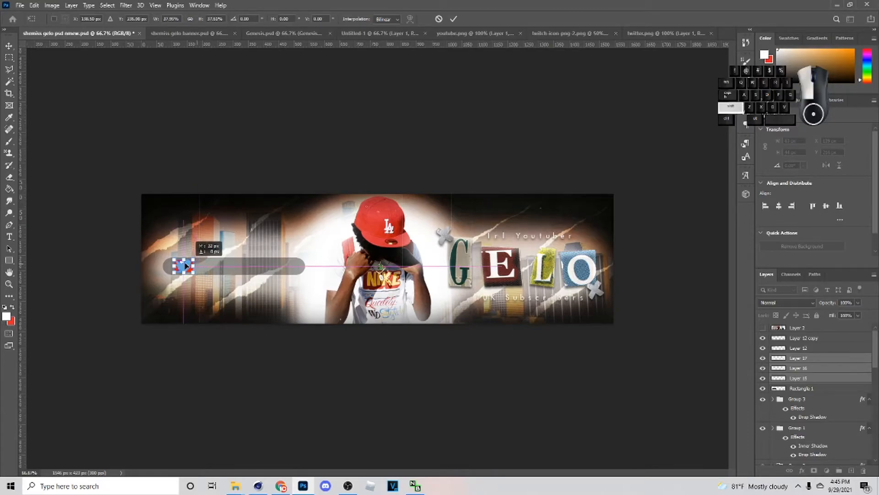
{"action": "left_click", "coordinate": [453, 19]}
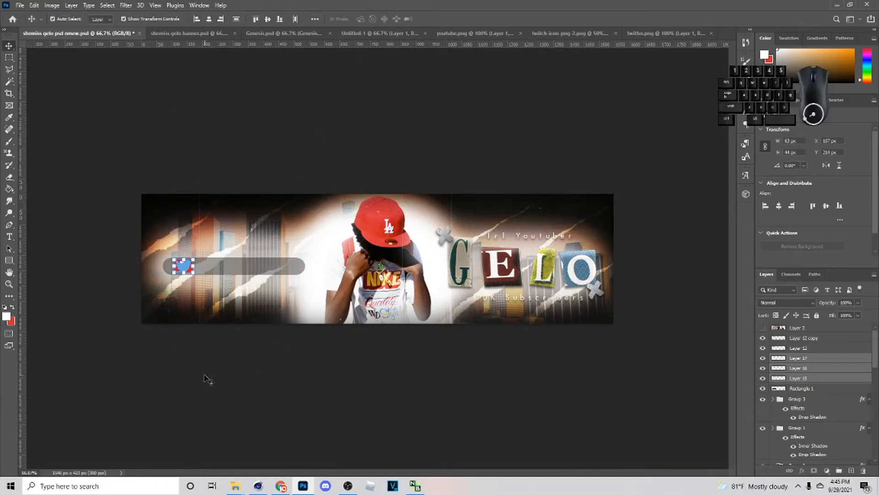
- Spread the stacked logos along the bar in the order YouTube, Twitch, Twitter
{"action": "left_click_drag", "start_coordinate": [187, 270], "coordinate": [227, 271]}
{"action": "left_click", "coordinate": [185, 269], "text": "shift"}
{"action": "left_click", "coordinate": [265, 384]}
{"action": "left_click", "coordinate": [227, 275]}
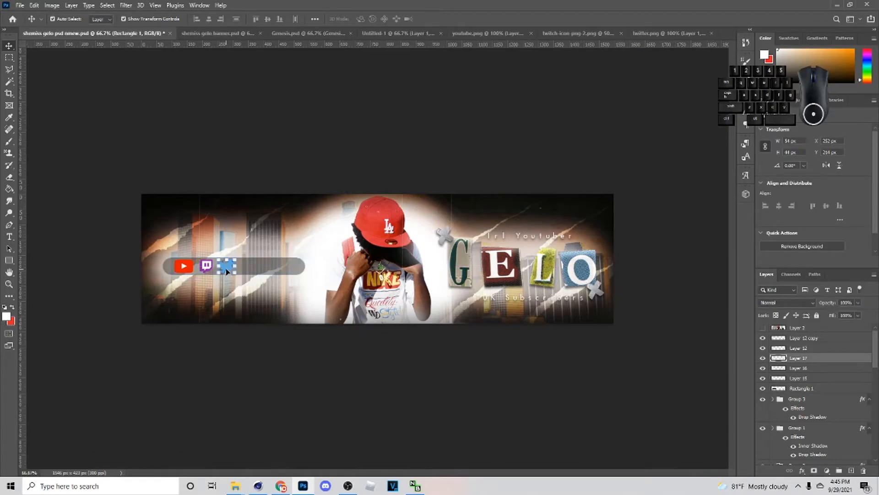
- Group the YouTube, Twitch and Twitter logo layers
{"action": "left_click", "coordinate": [822, 350], "text": "shift"}
{"action": "left_click", "coordinate": [815, 371], "text": "shift"}
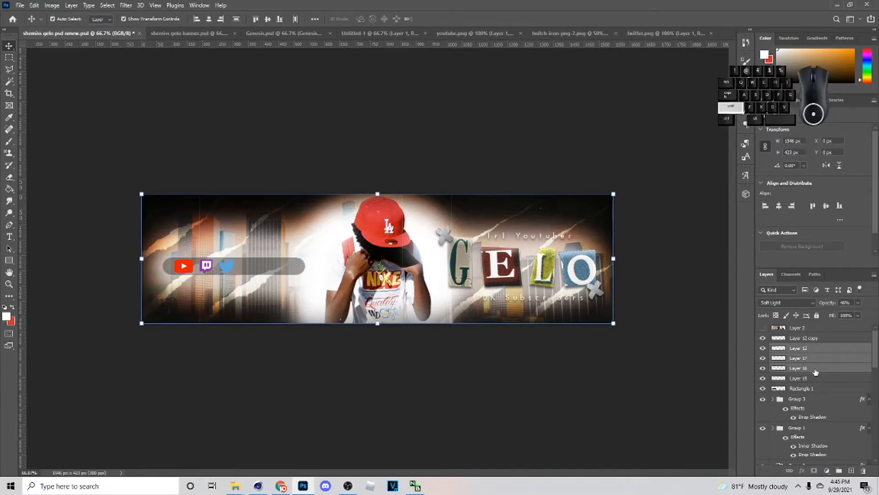
{"action": "left_click", "coordinate": [808, 376]}
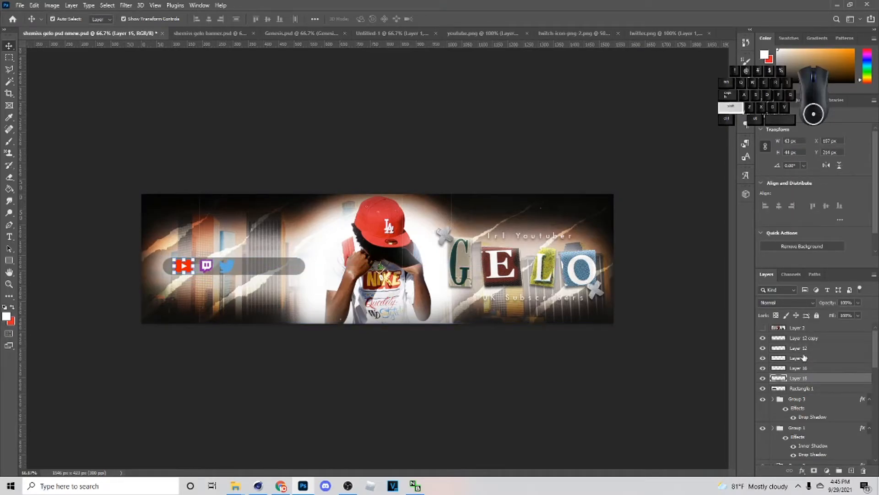
{"action": "left_click", "coordinate": [804, 357], "text": "shift"}
{"action": "key", "text": "ctrl+g"}
- Add a white Linear Dodge (Add) Inner Shadow to the logo group with distance 3 px and size 7 px
{"action": "right_click", "coordinate": [795, 364]}
{"action": "left_click", "coordinate": [712, 109]}
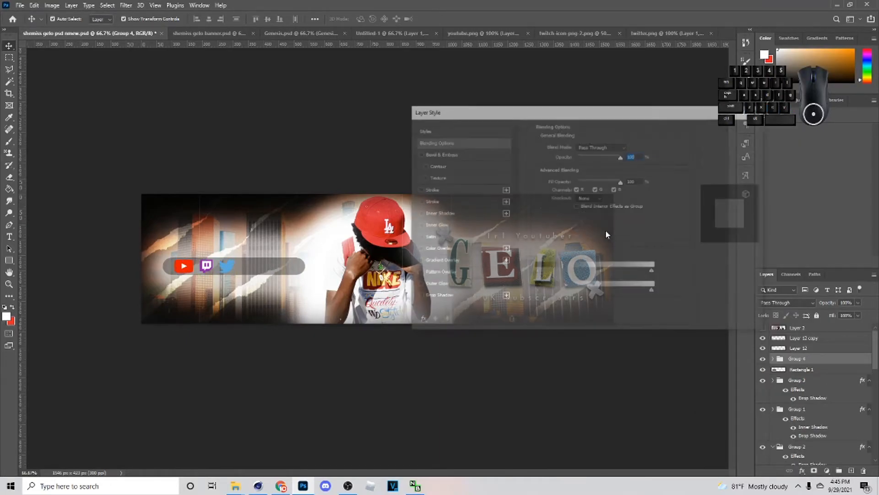
{"action": "left_click", "coordinate": [418, 213]}
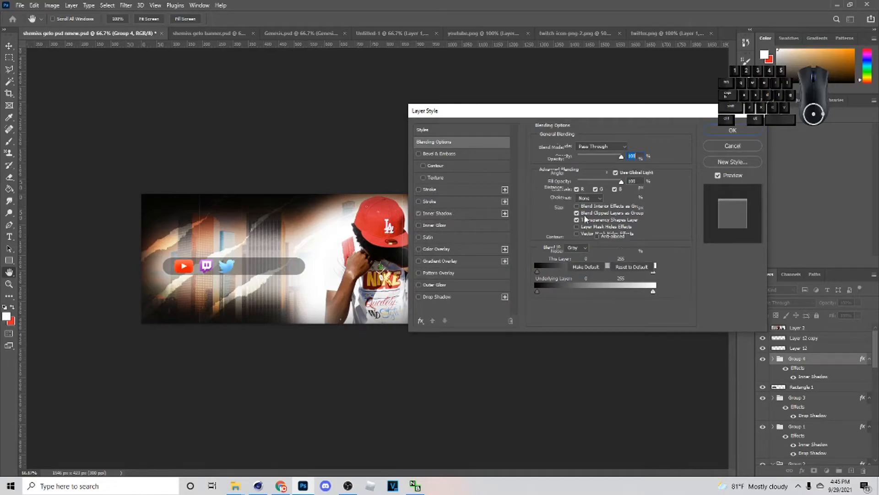
{"action": "left_click", "coordinate": [481, 213]}
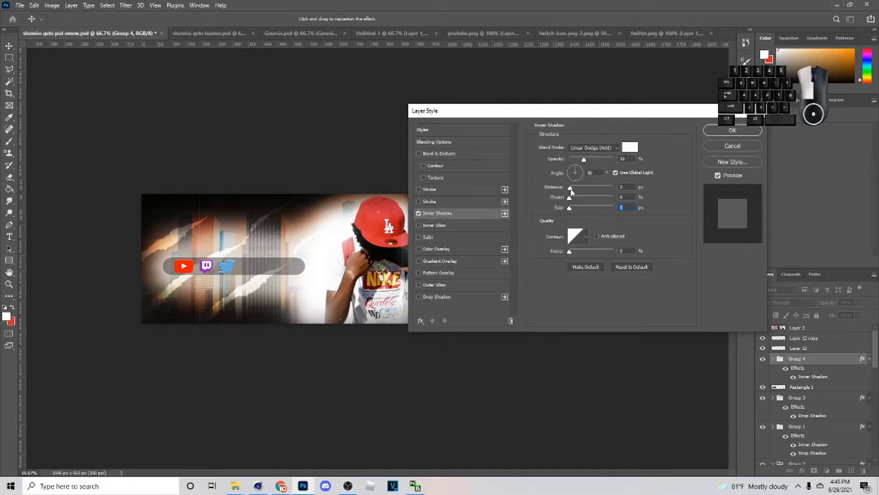
{"action": "left_click_drag", "start_coordinate": [570, 207], "coordinate": [571, 189]}
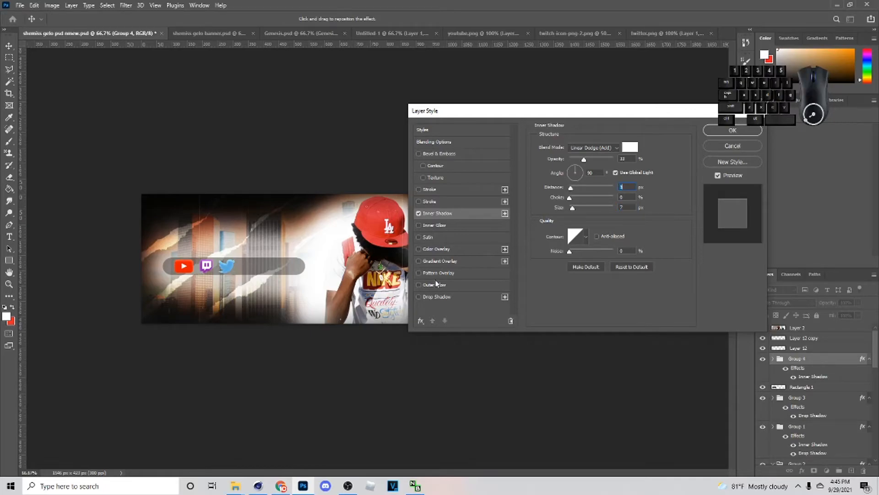
- Add a black Normal Drop Shadow to the logo group with reduced opacity and apply the layer style
{"action": "left_click", "coordinate": [433, 296]}
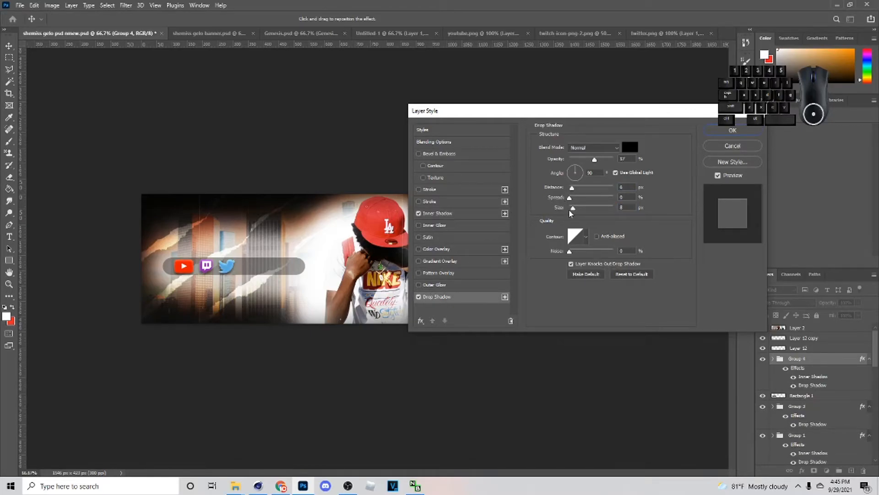
{"action": "left_click_drag", "start_coordinate": [560, 187], "coordinate": [574, 209]}
{"action": "left_click_drag", "start_coordinate": [594, 159], "coordinate": [583, 158]}
{"action": "left_click", "coordinate": [733, 130]}
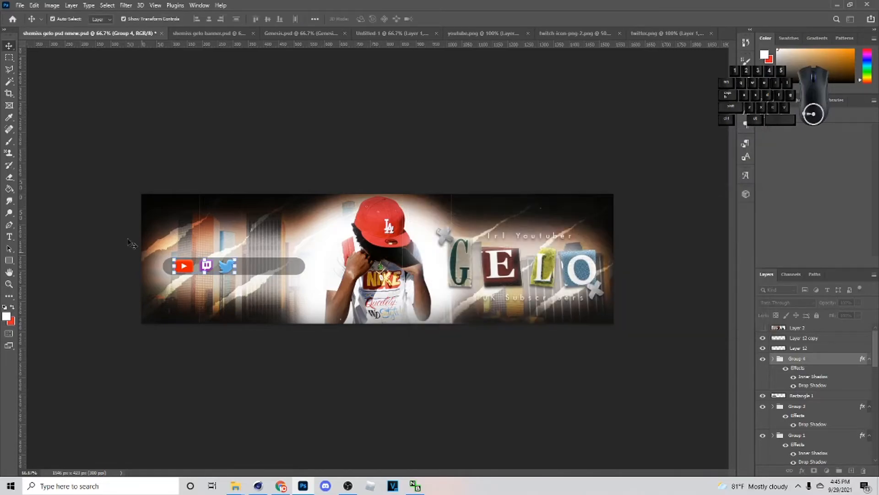
- Duplicate the "Irl Youtuber" text and put the copy's layer between the logo group and the bar
{"action": "left_click", "coordinate": [9, 225]}
{"action": "left_click", "coordinate": [13, 237]}
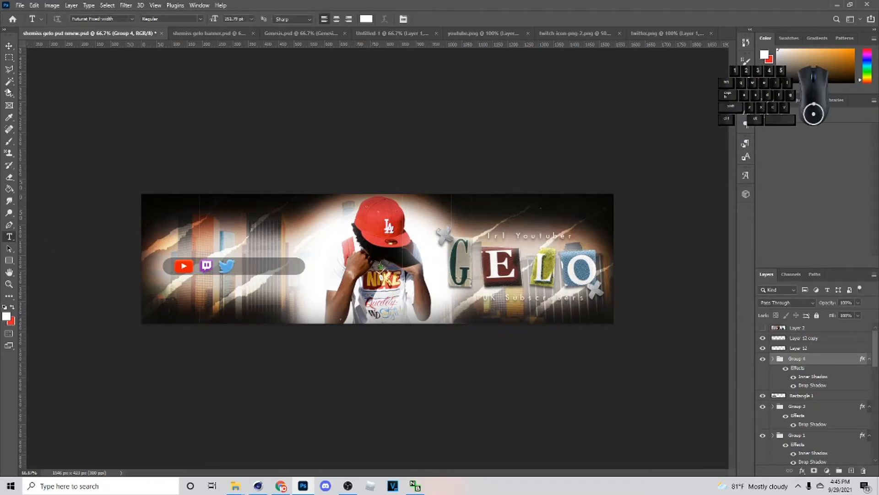
{"action": "left_click", "coordinate": [10, 47]}
{"action": "left_click", "coordinate": [552, 237]}
{"action": "key", "text": "ctrl+j"}
{"action": "left_click_drag", "start_coordinate": [798, 464], "coordinate": [787, 340]}
{"action": "left_click_drag", "start_coordinate": [503, 237], "coordinate": [603, 315]}
- Replace the copied text beside the Twitter icon with a handle beginning with "/"
{"action": "left_click", "coordinate": [9, 236]}
{"action": "type", "text": "/"}
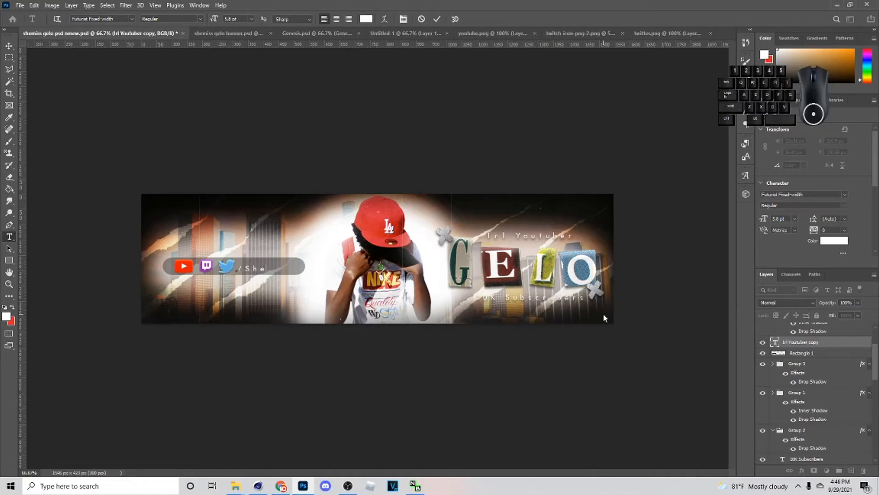
- Complete the social handle beside the Twitter icon and widen the bar to about 544 px so it spans the handle
{"action": "type", "text": "SheMissG"}
{"action": "left_click", "coordinate": [9, 46]}
{"action": "left_click", "coordinate": [306, 267]}
{"action": "left_click_drag", "start_coordinate": [306, 267], "coordinate": [329, 268]}
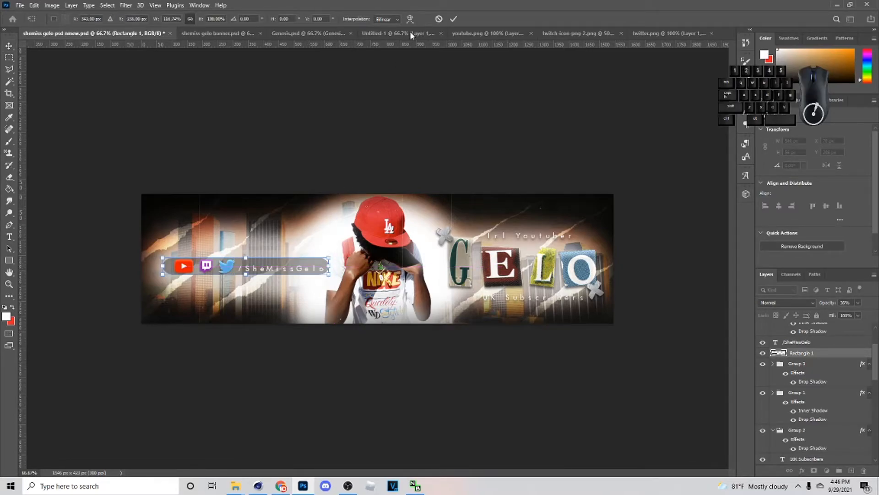
{"action": "left_click", "coordinate": [454, 19]}
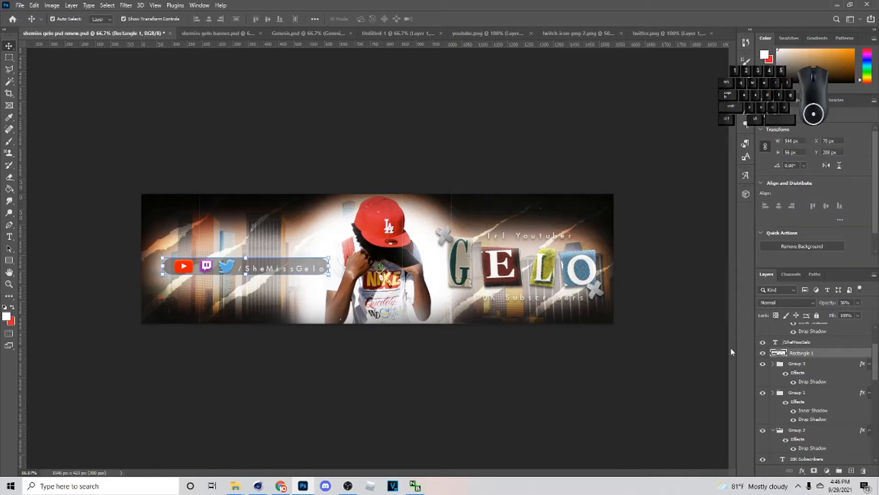
- Select the bar, handle text and logo group together and move them slightly to the left
{"action": "scroll", "coordinate": [801, 393], "scroll_direction": "up", "scroll_amount": 3}
{"action": "left_click", "coordinate": [805, 397], "text": "shift"}
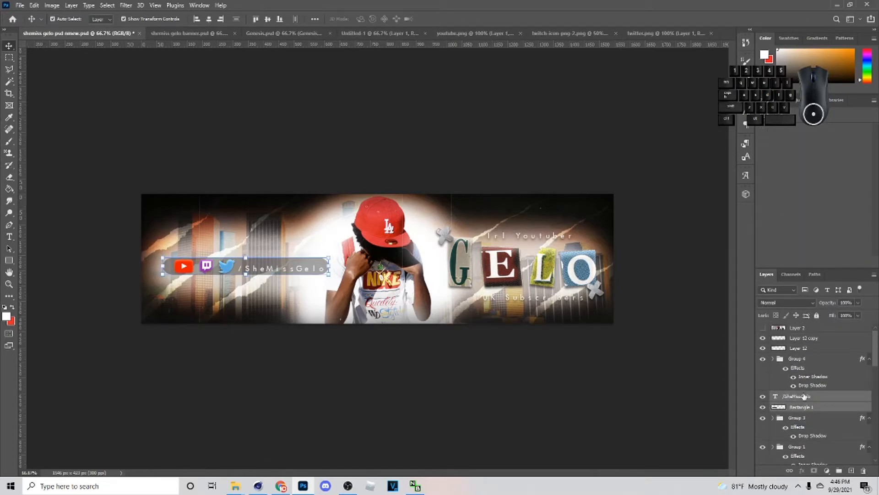
{"action": "scroll", "coordinate": [804, 396], "scroll_direction": "down", "scroll_amount": 10}
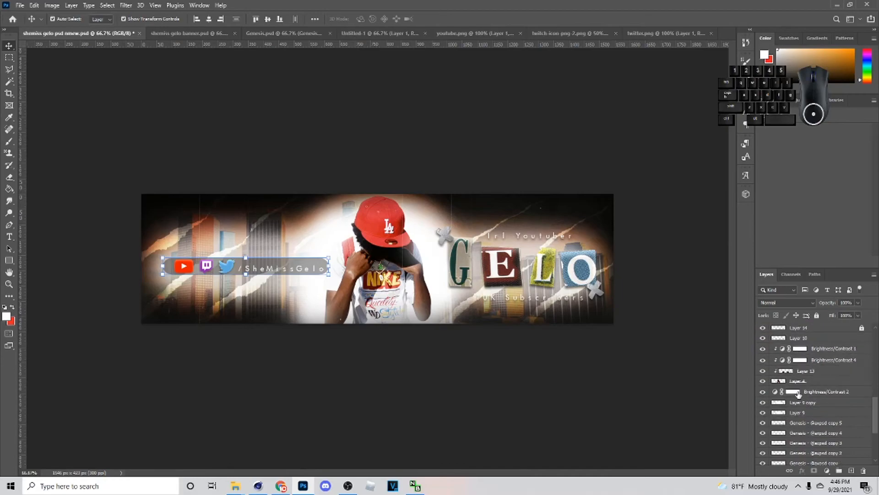
{"action": "scroll", "coordinate": [808, 393], "scroll_direction": "up", "scroll_amount": 8}
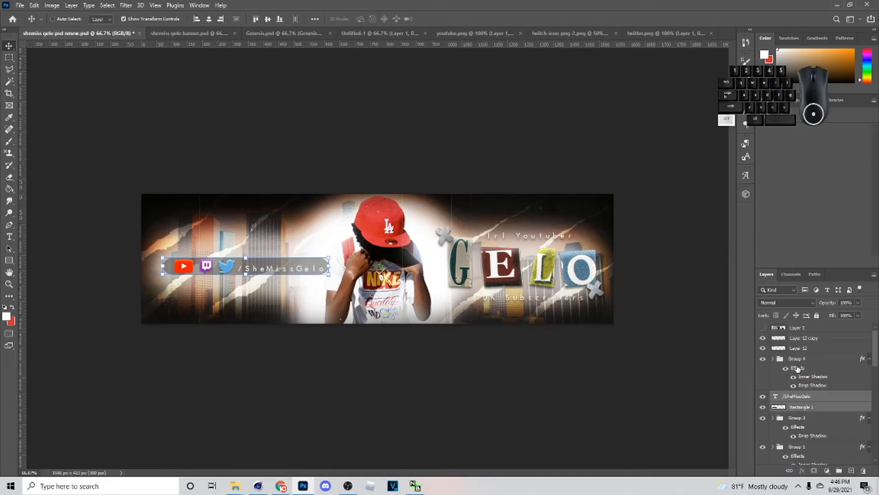
{"action": "left_click", "coordinate": [797, 368], "text": "ctrl"}
{"action": "key", "text": "ctrl+t"}
{"action": "left_click_drag", "start_coordinate": [311, 263], "coordinate": [300, 264]}
{"action": "left_click", "coordinate": [454, 19]}
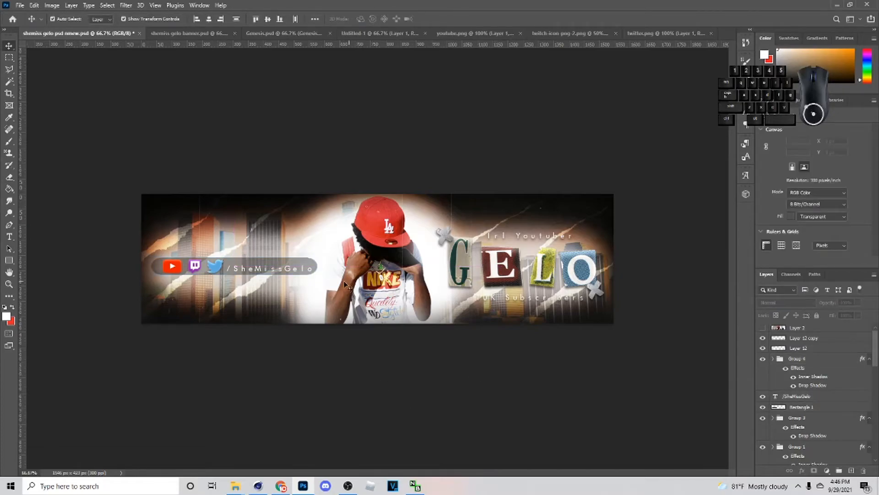
- Enlarge the handle text to about 107.5% and move it up to the bar's vertical centre
{"action": "left_click", "coordinate": [272, 271]}
{"action": "left_click_drag", "start_coordinate": [267, 271], "coordinate": [323, 266]}
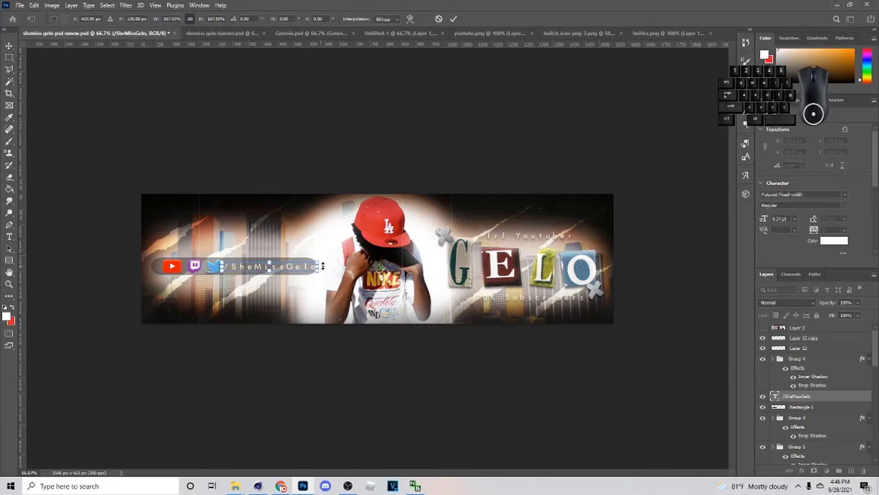
{"action": "left_click", "coordinate": [453, 18]}
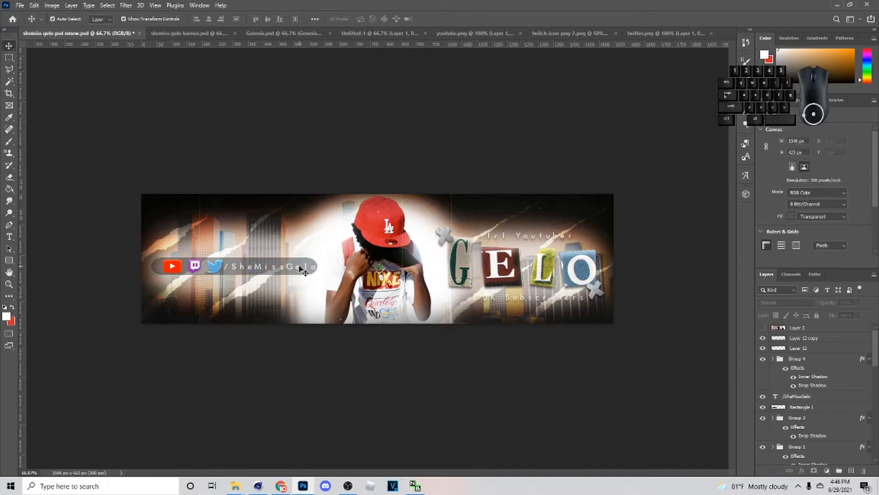
- Nudge the logo group a little left to leave a gap between the Twitter icon and the handle
{"action": "left_click", "coordinate": [225, 215]}
{"action": "left_click", "coordinate": [215, 264]}
{"action": "left_click", "coordinate": [809, 369]}
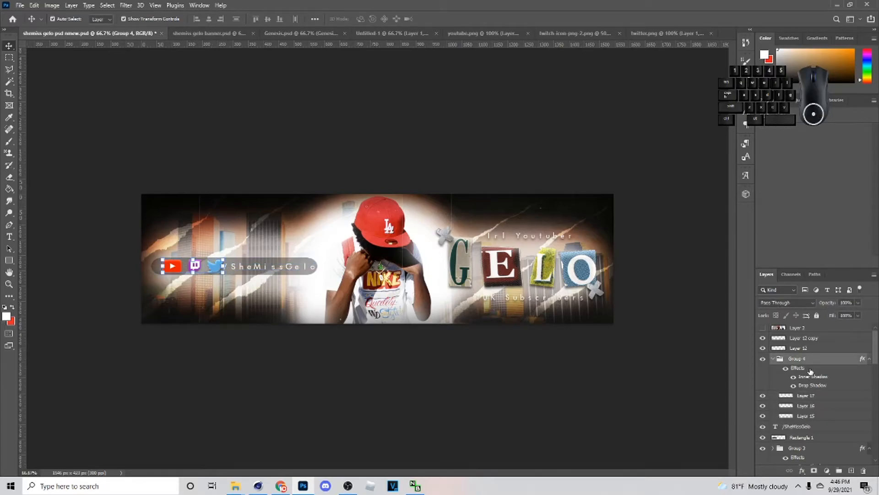
{"action": "key", "text": "Left"}
{"action": "key", "text": "Left"}
{"action": "key", "text": "Left"}
{"action": "key", "text": "Left"}
{"action": "key", "text": "Left"}
{"action": "left_click", "coordinate": [246, 302]}
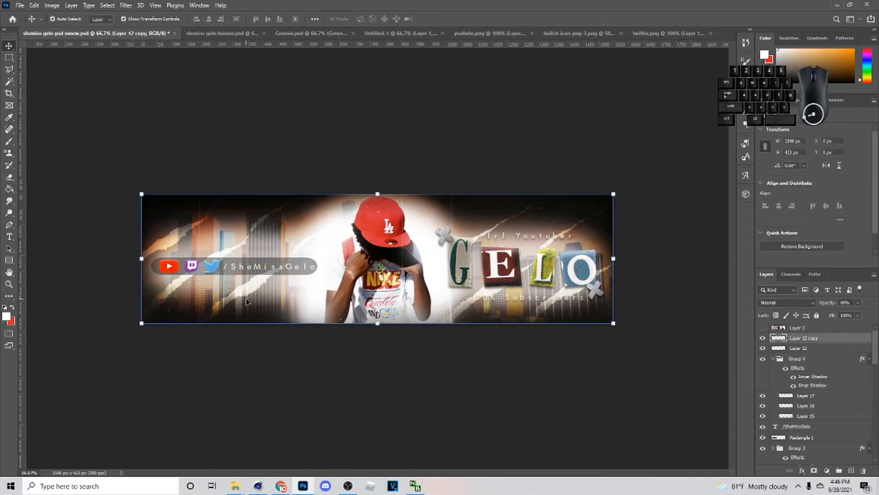
- Move the handle text layer into the logo group above the icon layers and save the document
{"action": "left_click", "coordinate": [234, 268]}
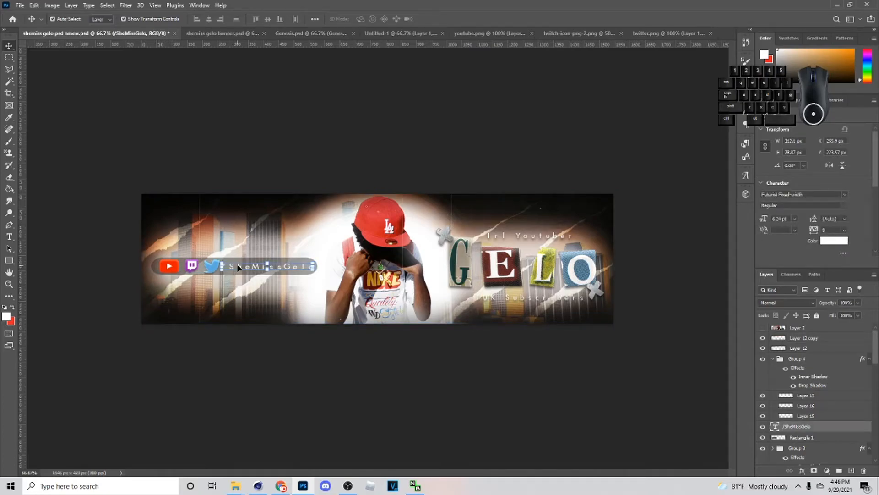
{"action": "left_click", "coordinate": [429, 169]}
{"action": "left_click", "coordinate": [265, 267]}
{"action": "left_click", "coordinate": [378, 183]}
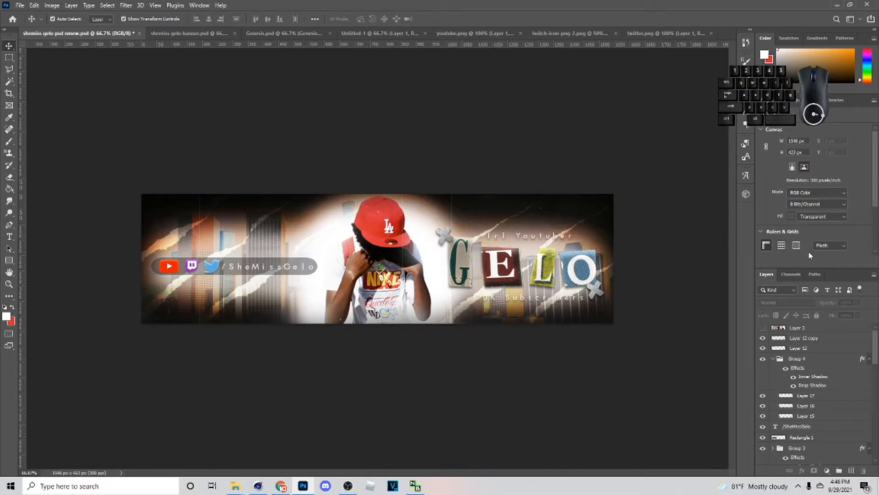
{"action": "left_click", "coordinate": [249, 262]}
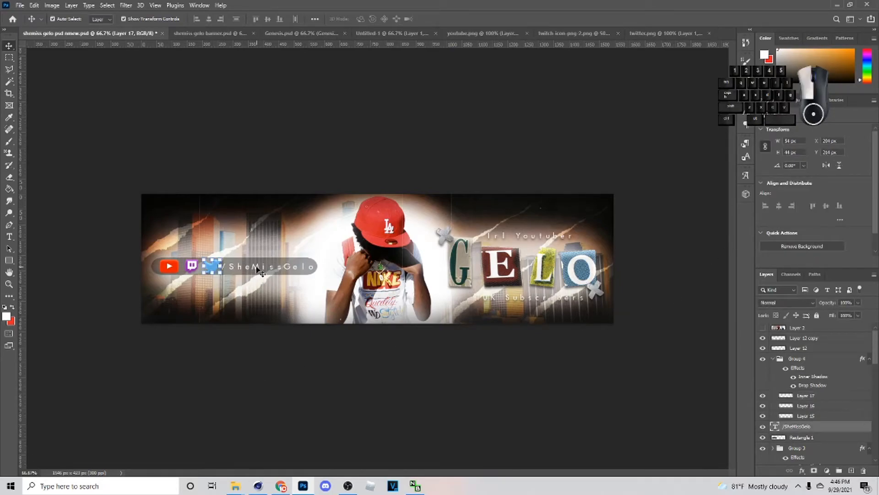
{"action": "left_click_drag", "start_coordinate": [802, 424], "coordinate": [799, 390]}
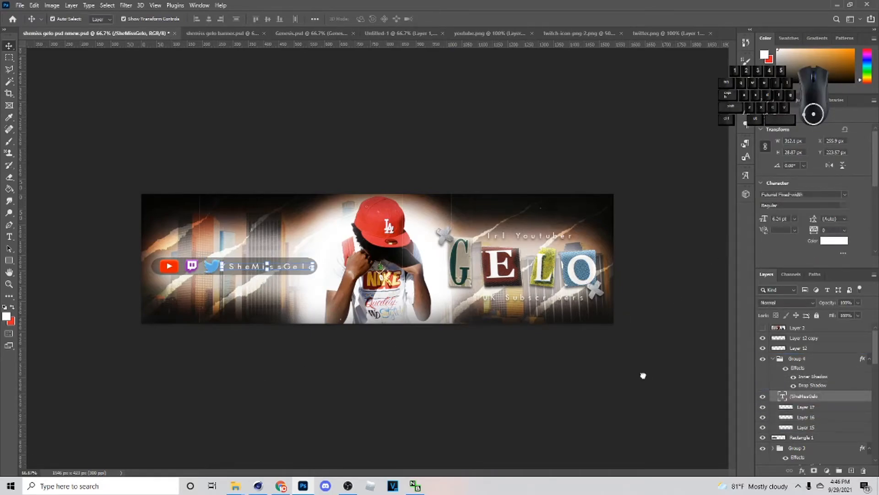
{"action": "left_click_drag", "start_coordinate": [260, 269], "coordinate": [259, 268]}
{"action": "left_click", "coordinate": [286, 343]}
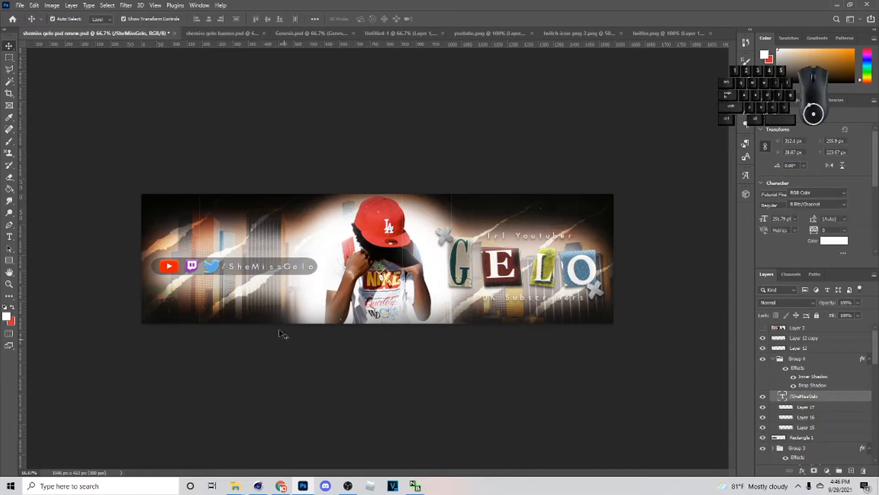
{"action": "key", "text": "ctrl+s"}
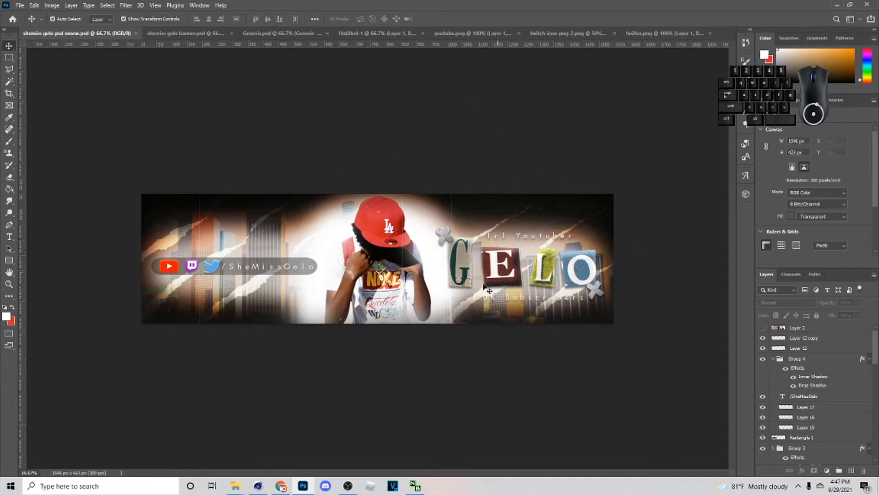
- Nudge the bar, its icons and the handle down about 7 px together
{"action": "left_click", "coordinate": [653, 269]}
{"action": "left_click", "coordinate": [236, 267]}
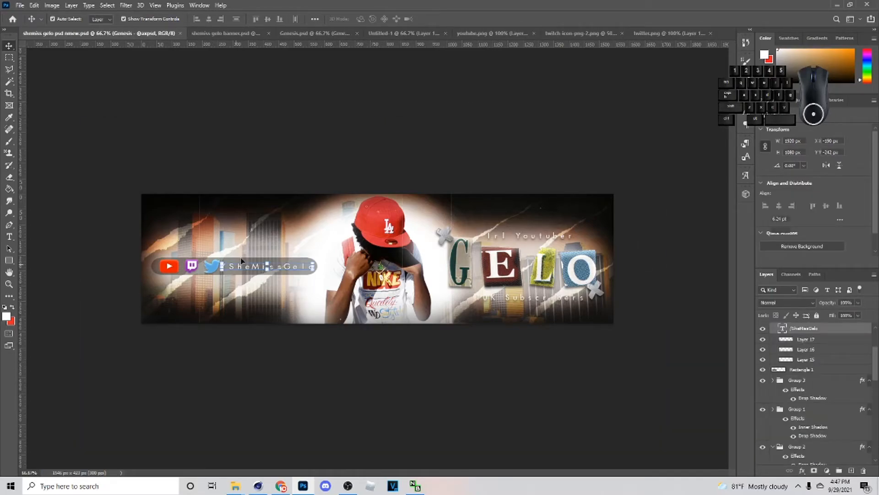
{"action": "scroll", "coordinate": [780, 383], "scroll_direction": "up", "scroll_amount": 2}
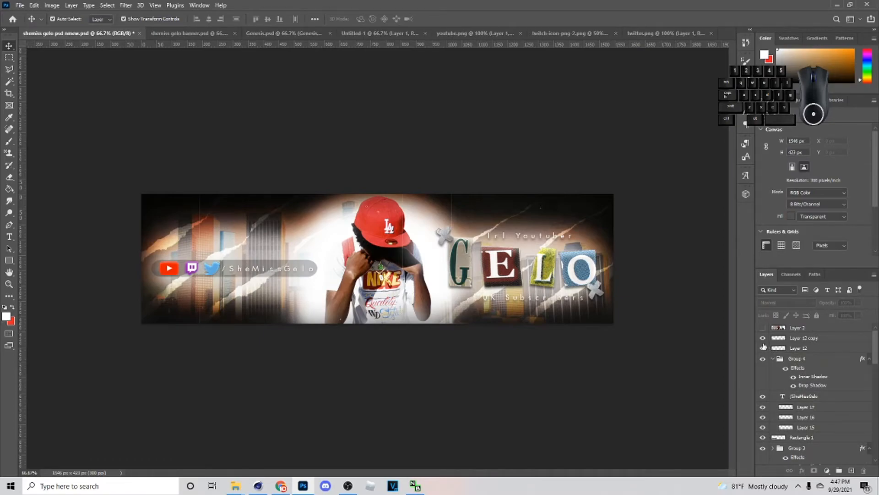
- Hide Layer 12 and lower the opacity of Layer 12 copy to 16%
{"action": "left_click_drag", "start_coordinate": [764, 347], "coordinate": [763, 339]}
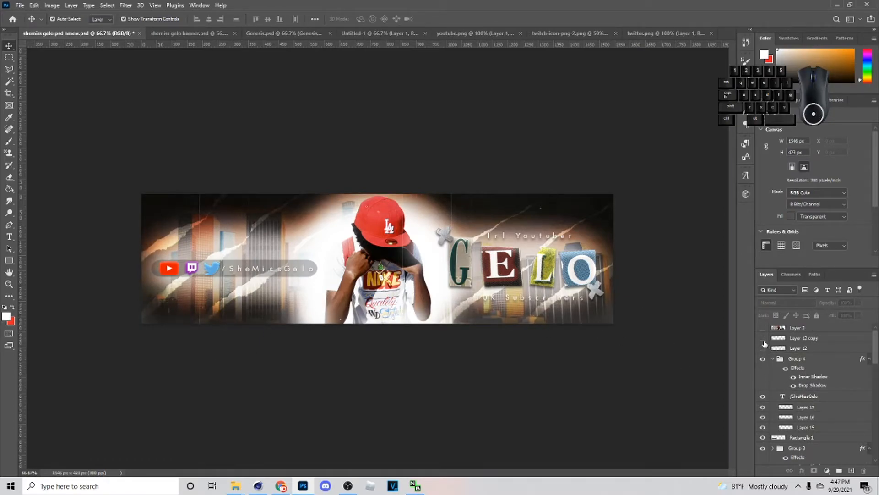
{"action": "left_click", "coordinate": [764, 348]}
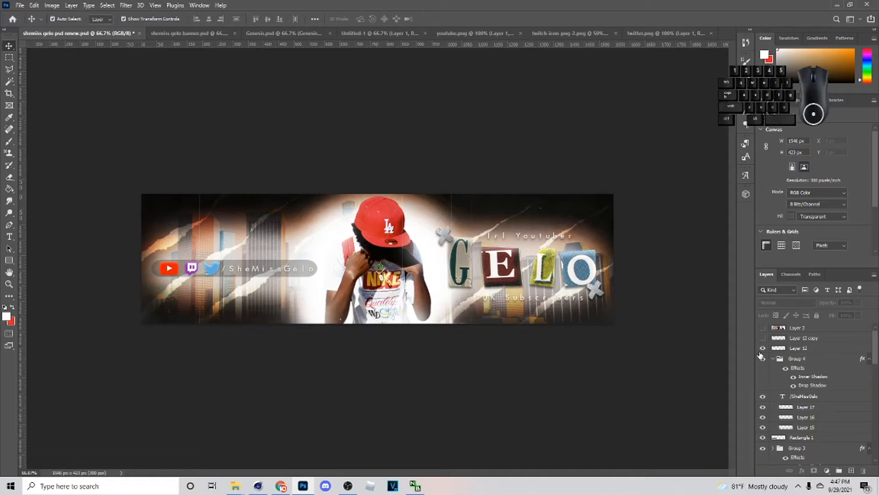
{"action": "left_click", "coordinate": [763, 348]}
{"action": "left_click", "coordinate": [763, 339]}
{"action": "left_click", "coordinate": [763, 338]}
{"action": "left_click", "coordinate": [763, 339]}
{"action": "left_click", "coordinate": [792, 340]}
{"action": "left_click_drag", "start_coordinate": [850, 315], "coordinate": [838, 315]}
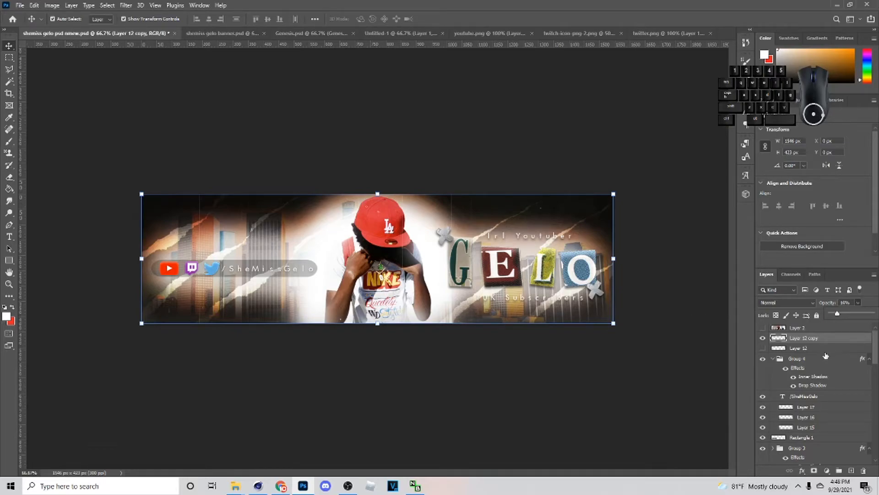
- Duplicate the handle text and place the copy's layer outside the group, directly below the lowest Genesis texture layer
{"action": "scroll", "coordinate": [761, 398], "scroll_direction": "down", "scroll_amount": 3}
{"action": "left_click", "coordinate": [805, 377]}
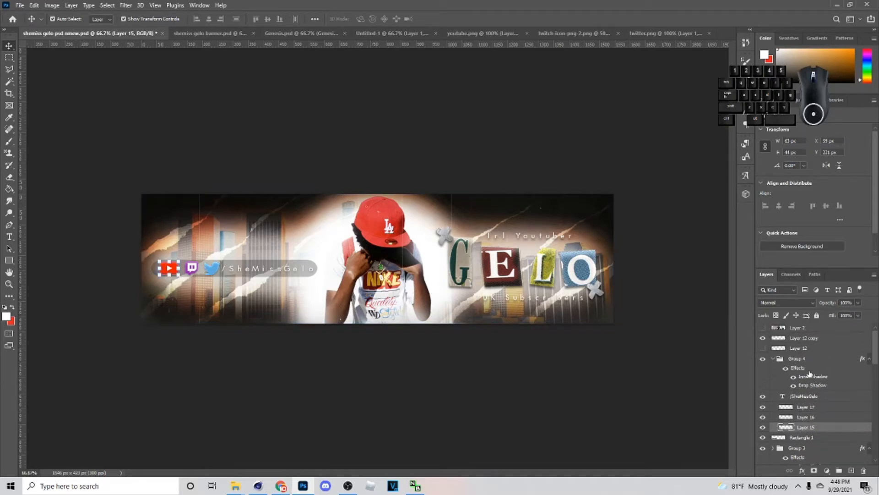
{"action": "scroll", "coordinate": [810, 374], "scroll_direction": "up", "scroll_amount": 2}
{"action": "scroll", "coordinate": [808, 366], "scroll_direction": "down", "scroll_amount": 2}
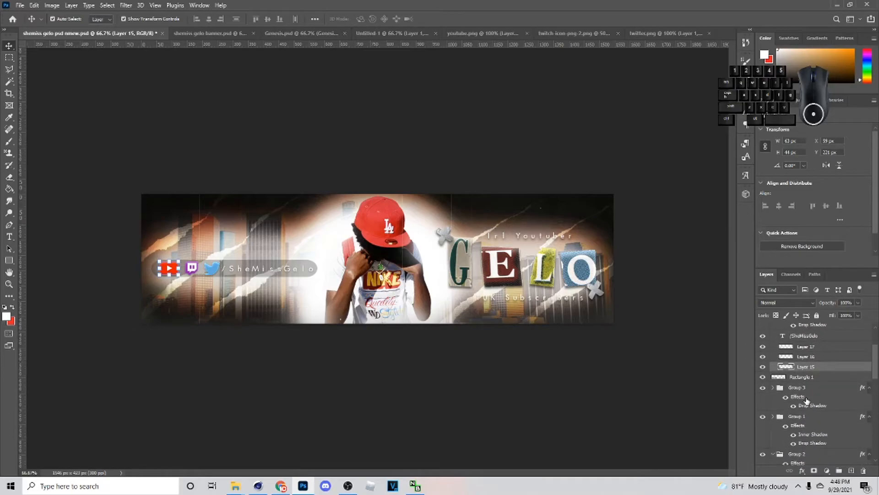
{"action": "left_click", "coordinate": [798, 337]}
{"action": "key", "text": "ctrl+j"}
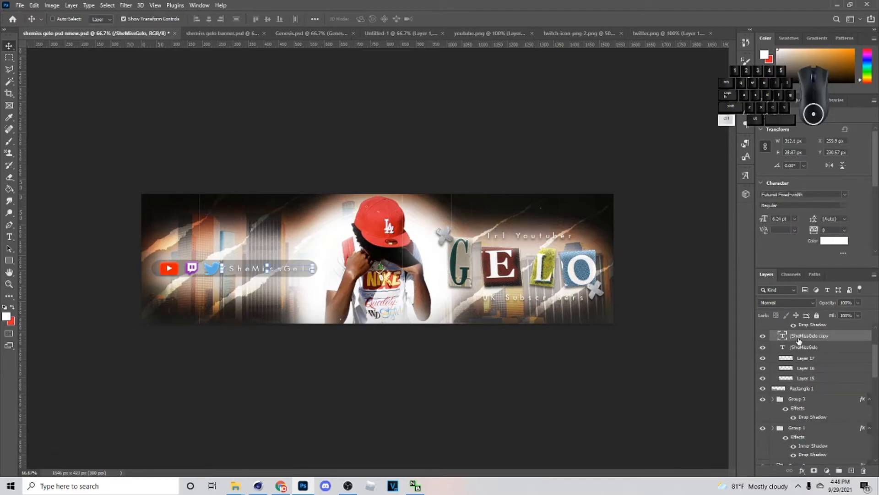
{"action": "left_click_drag", "start_coordinate": [799, 338], "coordinate": [799, 448]}
{"action": "left_click_drag", "start_coordinate": [795, 493], "coordinate": [769, 405]}
- Enlarge the copied handle text to about 690% so it extends across the banner
{"action": "key", "text": "ctrl+t"}
{"action": "left_click_drag", "start_coordinate": [315, 268], "coordinate": [876, 266]}
{"action": "left_click_drag", "start_coordinate": [338, 242], "coordinate": [1, 229]}
{"action": "key", "text": "Return"}
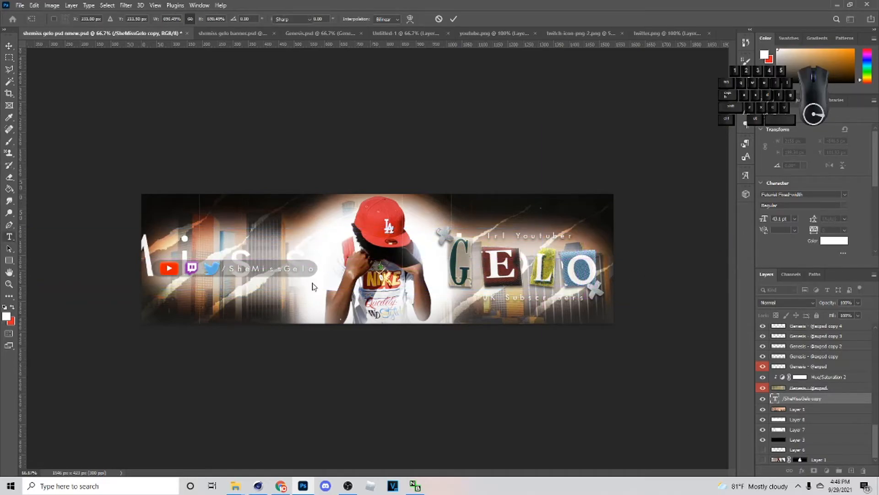
- Delete the enlarged copy's text except for its final letter "o"
{"action": "left_click_drag", "start_coordinate": [338, 263], "coordinate": [2, 267]}
{"action": "key", "text": "BackSpace"}
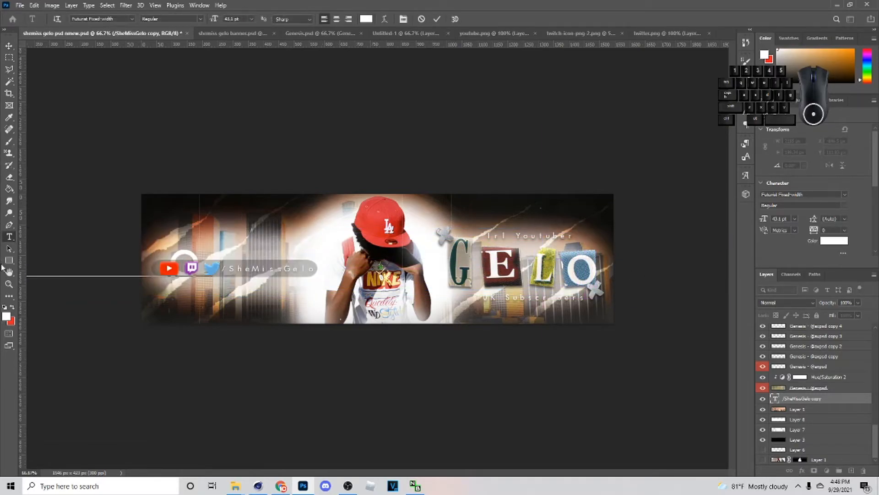
{"action": "key", "text": "BackSpace"}
{"action": "key", "text": "BackSpace"}
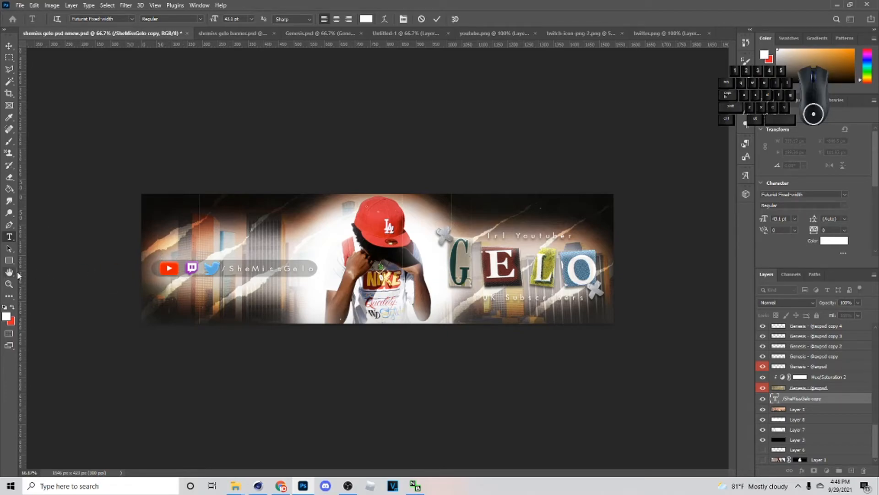
{"action": "left_click", "coordinate": [8, 46]}
{"action": "key", "text": "ctrl+minus"}
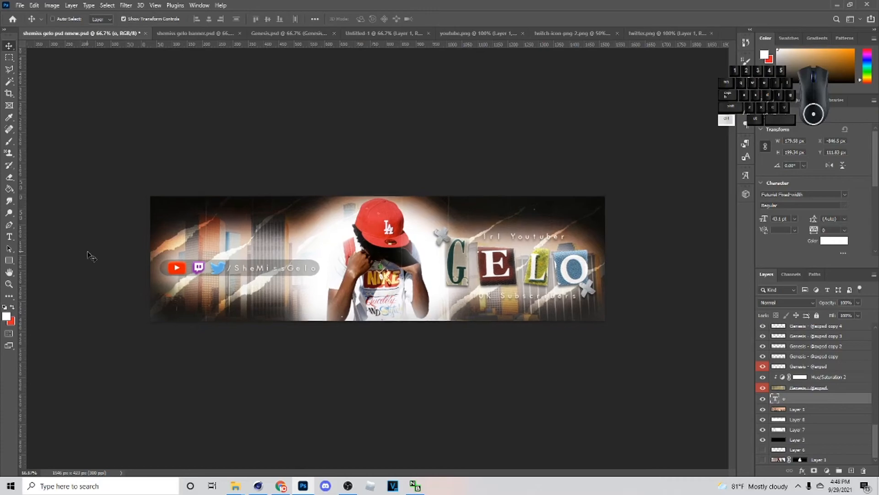
- Move the remaining letter onto the banner's left half and complete the text to read "Gelo"
{"action": "left_click", "coordinate": [32, 261]}
{"action": "left_click_drag", "start_coordinate": [30, 259], "coordinate": [284, 236]}
{"action": "left_click", "coordinate": [10, 236]}
{"action": "left_click", "coordinate": [281, 235]}
{"action": "type", "text": "Ge"}
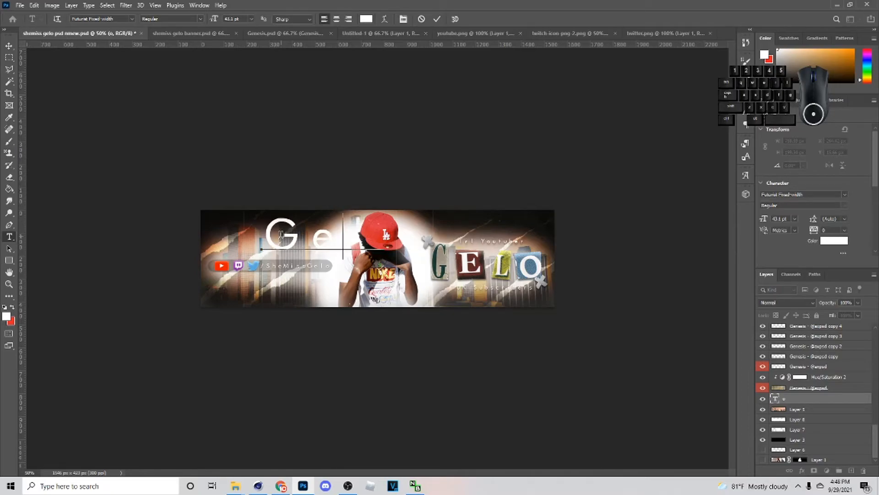
{"action": "left_click", "coordinate": [8, 40]}
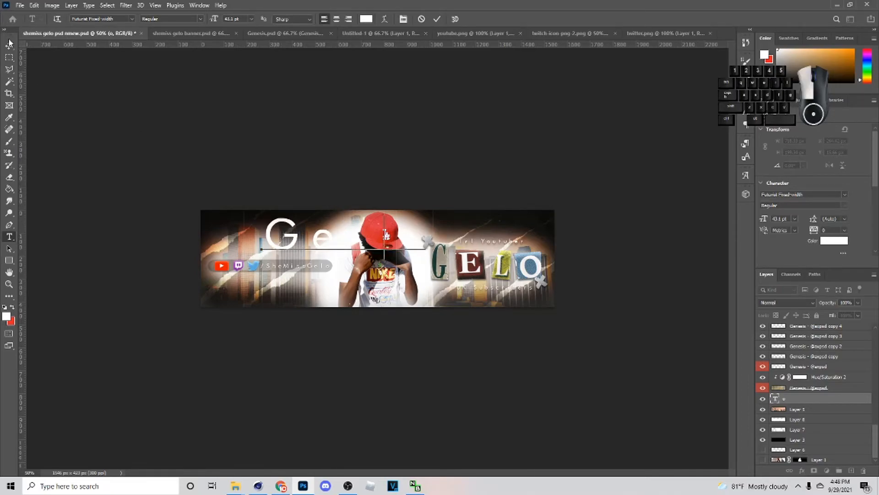
{"action": "left_click", "coordinate": [9, 47]}
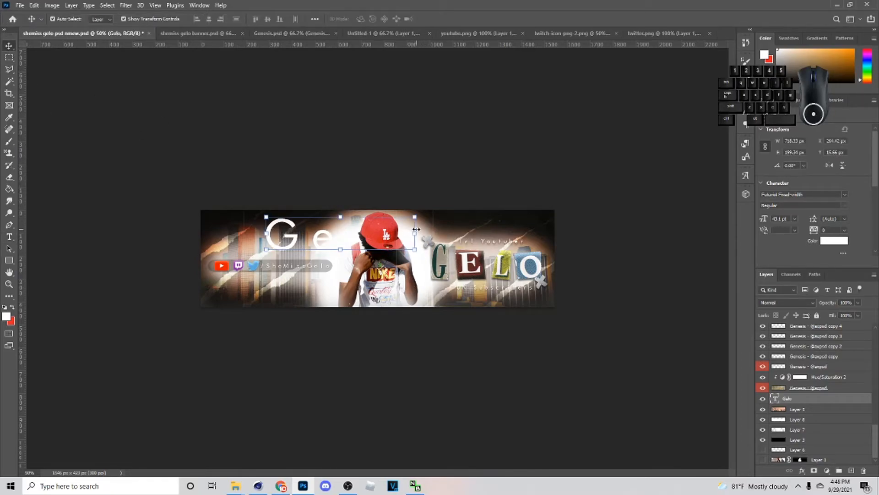
- Scale the "Gelo" text to about 1784 px wide and position it across the whole banner
{"action": "left_click_drag", "start_coordinate": [414, 231], "coordinate": [753, 241]}
{"action": "left_click_drag", "start_coordinate": [655, 245], "coordinate": [457, 266]}
{"action": "mouse_move", "coordinate": [559, 258]}
{"action": "left_mouse_down"}
{"action": "mouse_move", "coordinate": [594, 255]}
{"action": "mouse_move", "coordinate": [583, 250]}
{"action": "mouse_move", "coordinate": [590, 259]}
{"action": "mouse_move", "coordinate": [568, 262]}
{"action": "left_mouse_up"}
{"action": "left_click", "coordinate": [453, 20]}
- Add a thin white outside Stroke at 100% opacity to the large "Gelo" text and apply the layer style
{"action": "right_click", "coordinate": [804, 401]}
{"action": "left_click", "coordinate": [747, 71]}
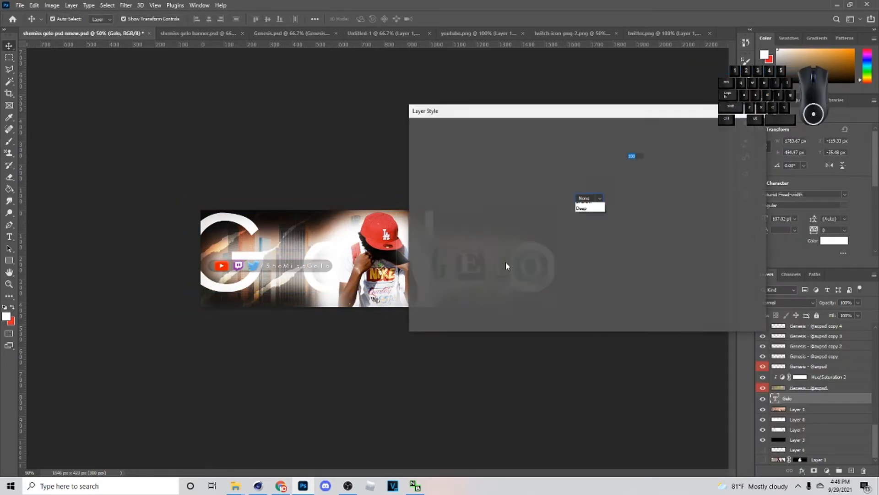
{"action": "left_click", "coordinate": [449, 189]}
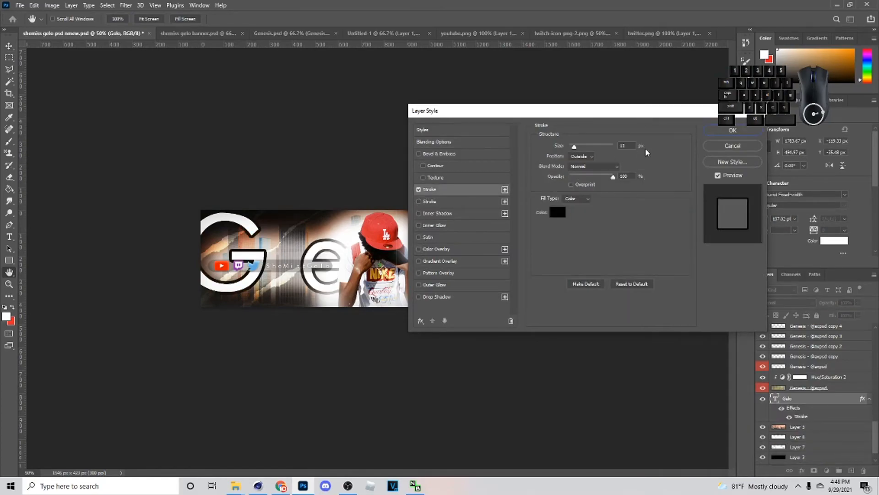
{"action": "left_click_drag", "start_coordinate": [574, 146], "coordinate": [571, 149]}
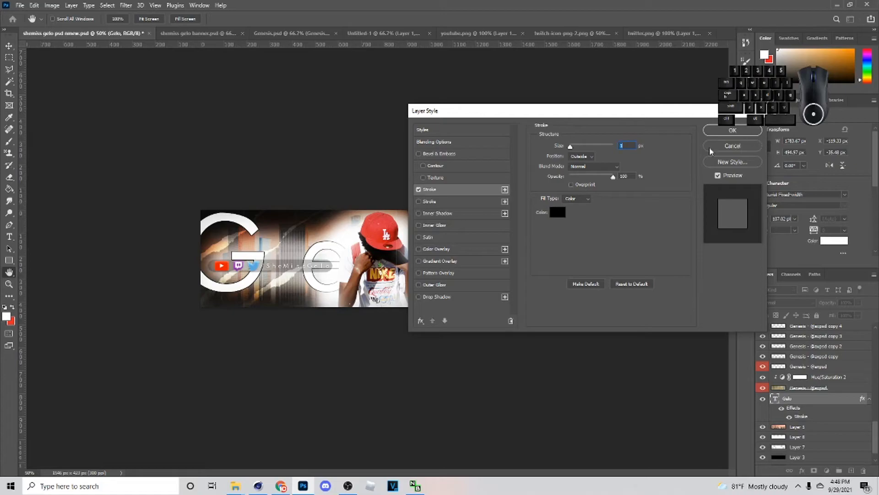
{"action": "left_click", "coordinate": [557, 212]}
{"action": "left_click", "coordinate": [600, 150]}
{"action": "left_click", "coordinate": [805, 141]}
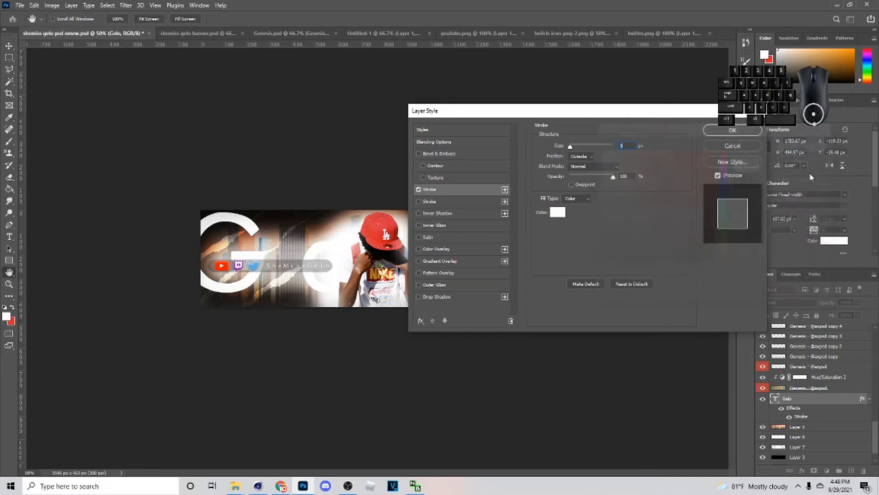
{"action": "left_click", "coordinate": [733, 130]}
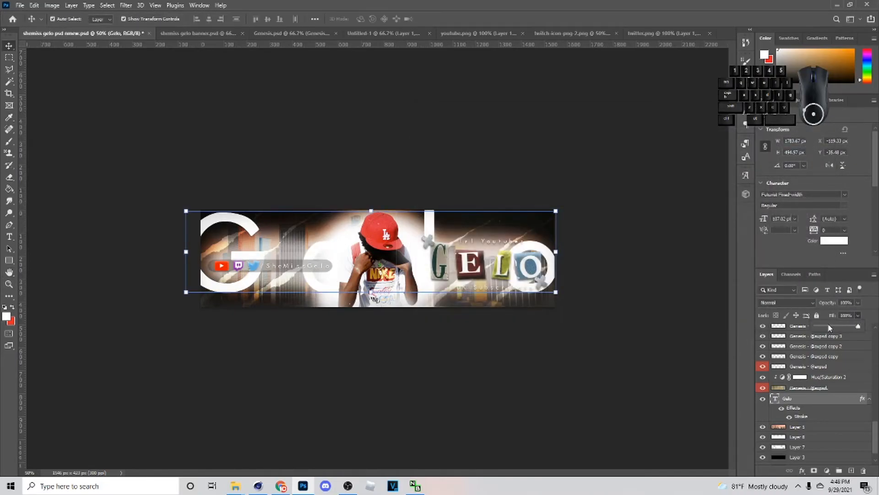
- Fade the large "Gelo" text to a faint outline at 4% opacity and enlarge it to about 2396 px wide across the banner
{"action": "left_click_drag", "start_coordinate": [820, 326], "coordinate": [819, 318]}
{"action": "left_click", "coordinate": [858, 303]}
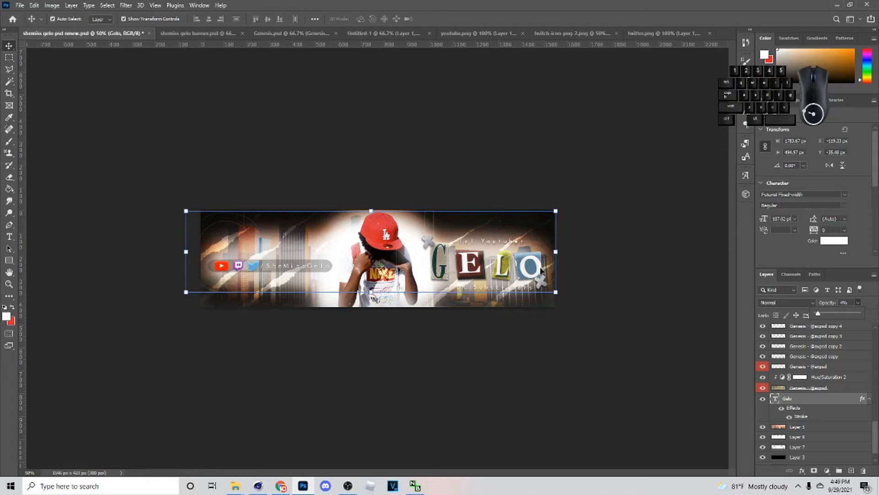
{"action": "left_click_drag", "start_coordinate": [559, 257], "coordinate": [809, 220]}
{"action": "left_click_drag", "start_coordinate": [606, 265], "coordinate": [425, 267]}
{"action": "left_click", "coordinate": [453, 18]}
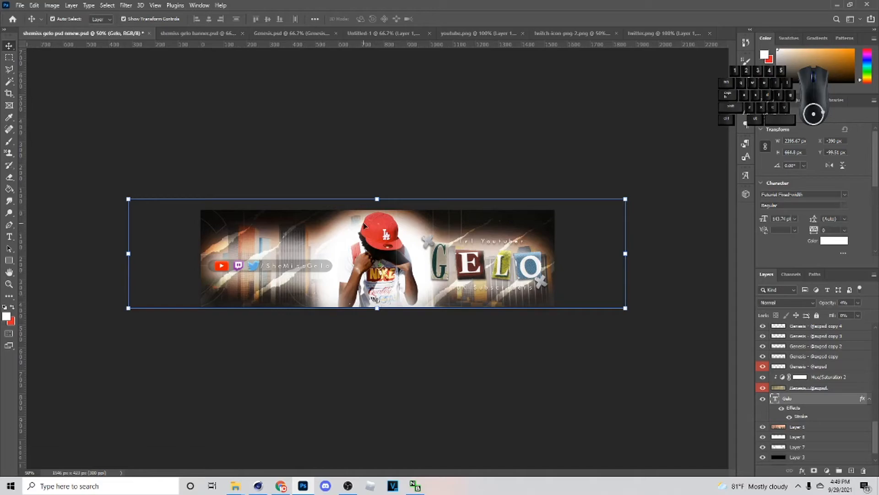
- Group all the banner's layers, duplicate the group and merge the duplicate into a single layer
{"action": "left_click", "coordinate": [425, 244]}
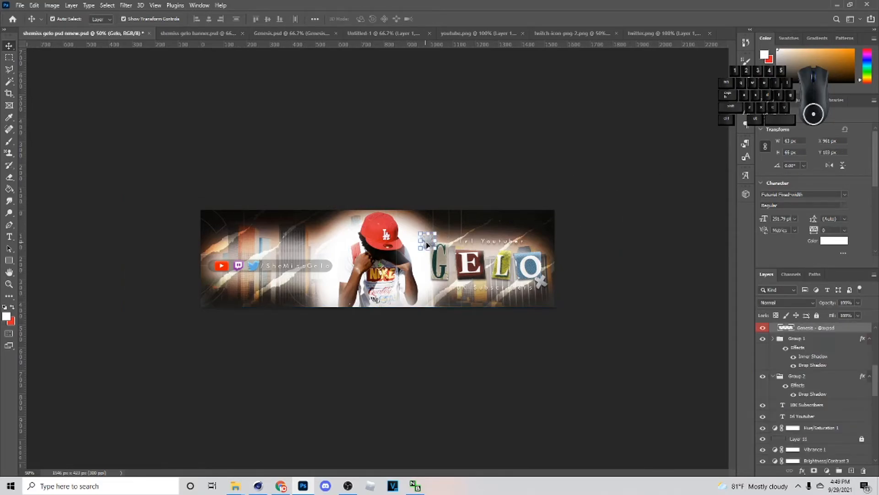
{"action": "scroll", "coordinate": [787, 420], "scroll_direction": "down", "scroll_amount": 3}
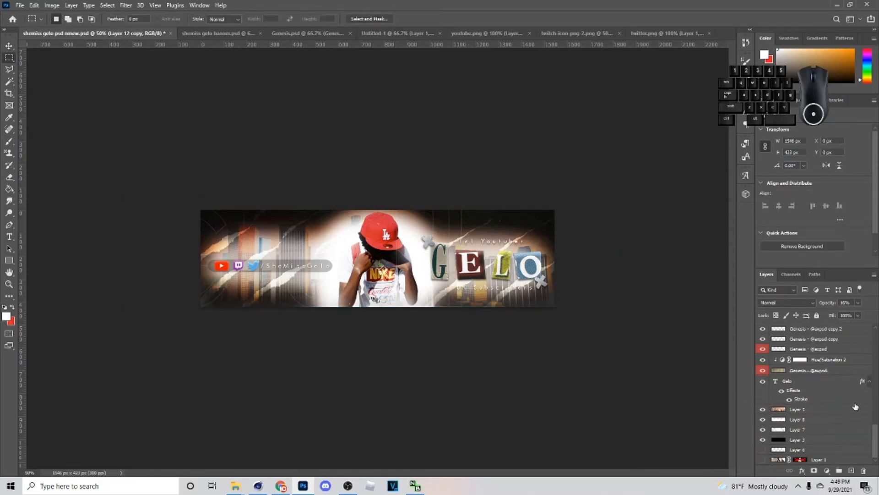
{"action": "left_click", "coordinate": [839, 460], "text": "shift"}
{"action": "left_click", "coordinate": [839, 470]}
{"action": "key", "text": "ctrl+j"}
{"action": "key", "text": "ctrl+e"}
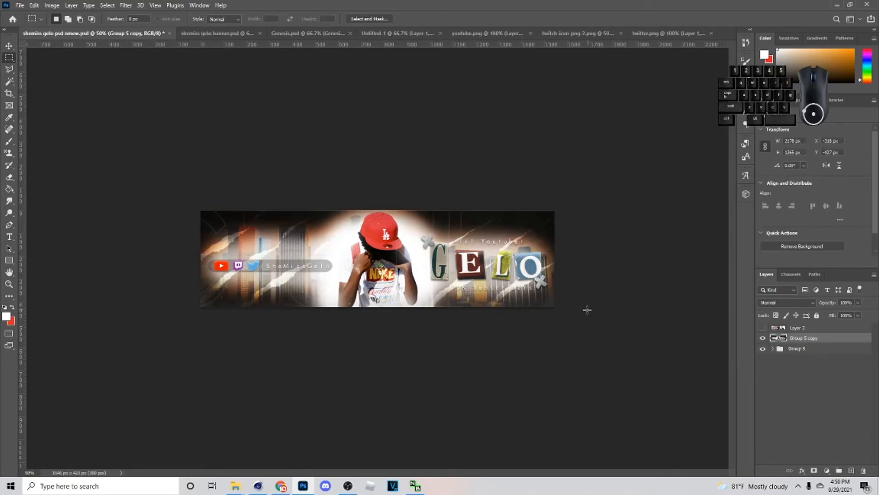
- Copy the merged layer's visible canvas area to a new layer and convert that layer to a smart object
{"action": "left_click_drag", "start_coordinate": [197, 208], "coordinate": [580, 373]}
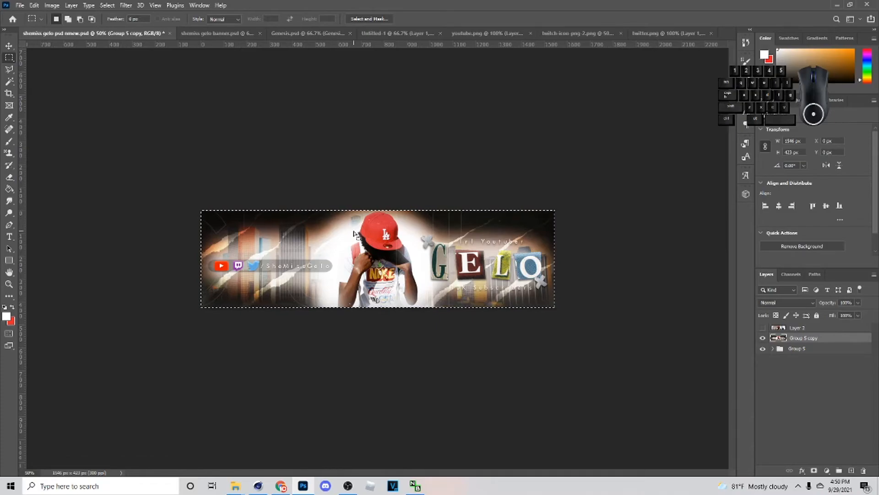
{"action": "key", "text": "ctrl+j"}
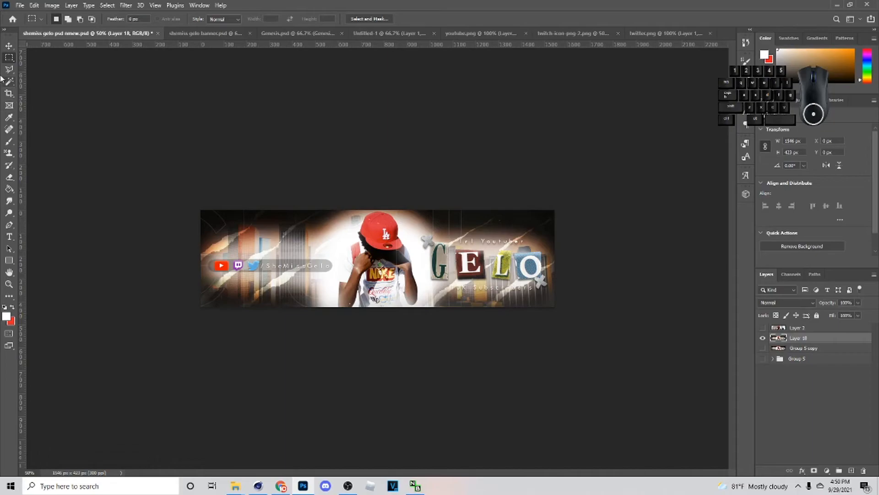
{"action": "left_click", "coordinate": [8, 43]}
{"action": "right_click", "coordinate": [823, 338]}
{"action": "left_click", "coordinate": [737, 216]}
- Start a Camera Raw filter on the smart object with contrast +14, highlights +32, whites +19 and blacks +21
{"action": "left_click", "coordinate": [126, 5]}
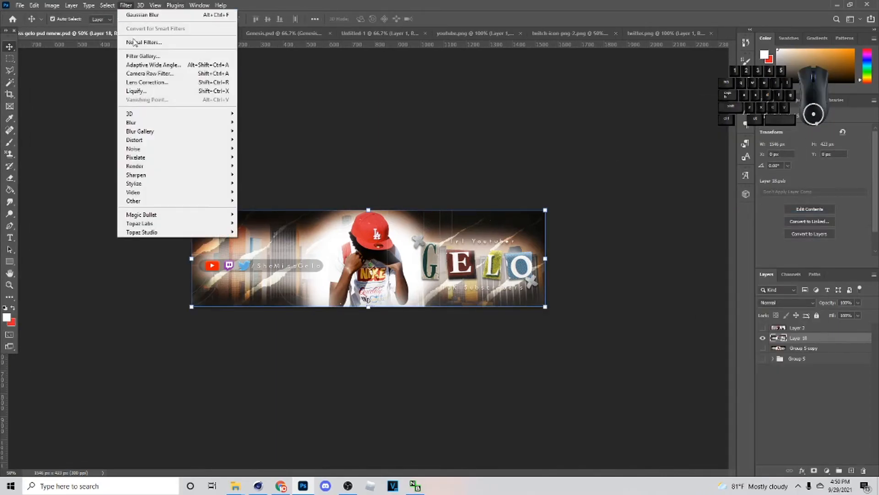
{"action": "left_click", "coordinate": [151, 74]}
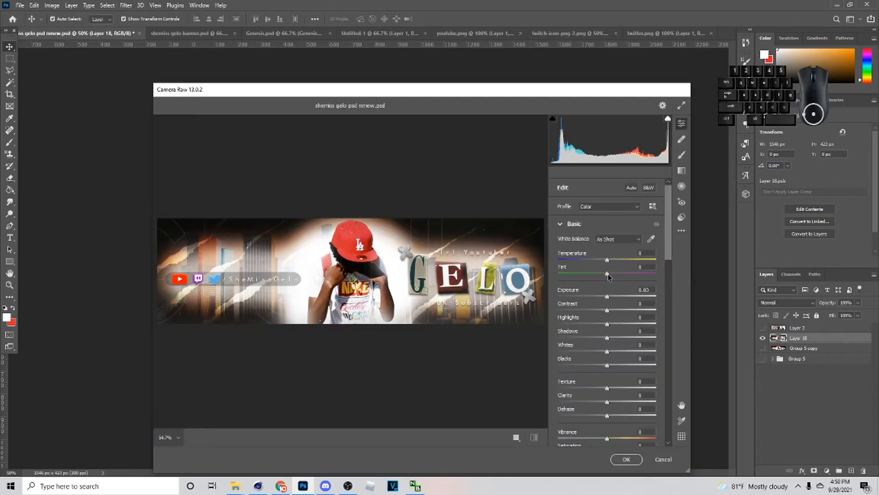
{"action": "mouse_move", "coordinate": [609, 311]}
{"action": "left_mouse_down"}
{"action": "mouse_move", "coordinate": [622, 308]}
{"action": "mouse_move", "coordinate": [619, 324]}
{"action": "mouse_move", "coordinate": [595, 324]}
{"action": "mouse_move", "coordinate": [629, 324]}
{"action": "mouse_move", "coordinate": [618, 343]}
{"action": "mouse_move", "coordinate": [602, 314]}
{"action": "mouse_move", "coordinate": [611, 314]}
{"action": "left_mouse_up"}
{"action": "scroll", "coordinate": [619, 357], "scroll_direction": "down", "scroll_amount": 1}
{"action": "scroll", "coordinate": [619, 334], "scroll_direction": "down", "scroll_amount": 3}
- Set texture to +23, dehaze to -14 and vibrance to +6, and raise saturation slightly, leaving clarity at 0
{"action": "double_click", "coordinate": [609, 314]}
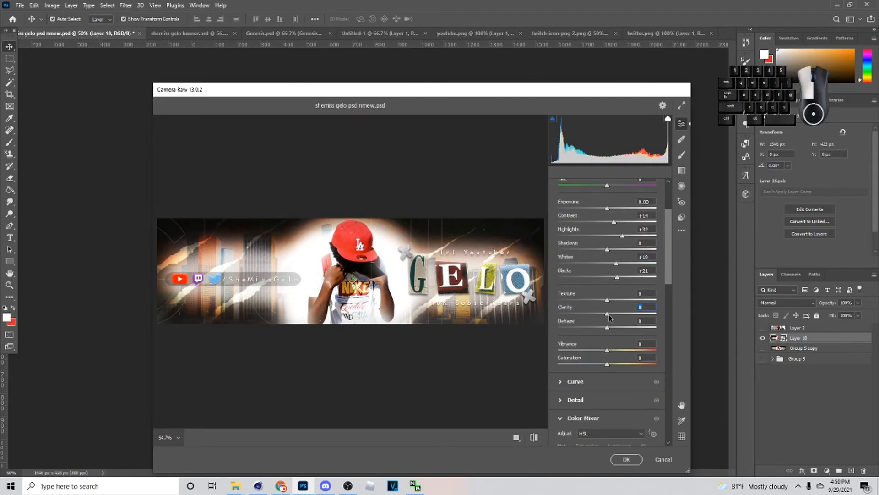
{"action": "mouse_move", "coordinate": [607, 300]}
{"action": "left_mouse_down"}
{"action": "mouse_move", "coordinate": [625, 300]}
{"action": "mouse_move", "coordinate": [618, 307]}
{"action": "left_mouse_up"}
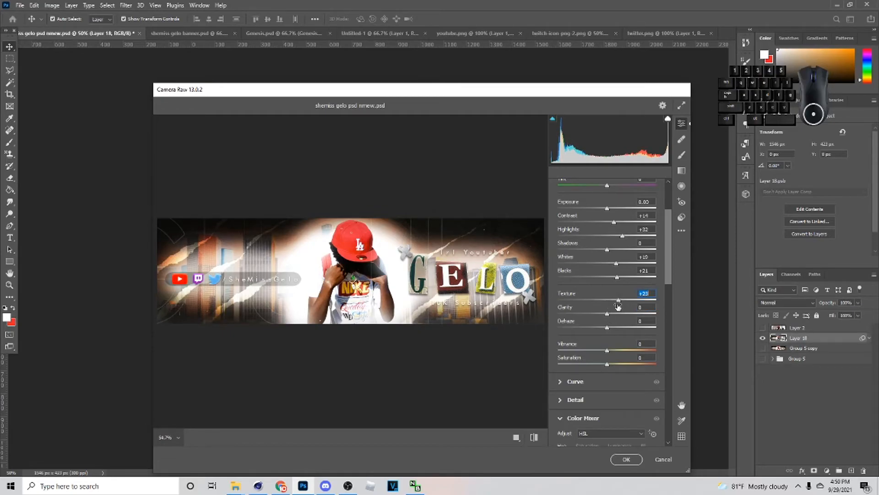
{"action": "left_click", "coordinate": [607, 327]}
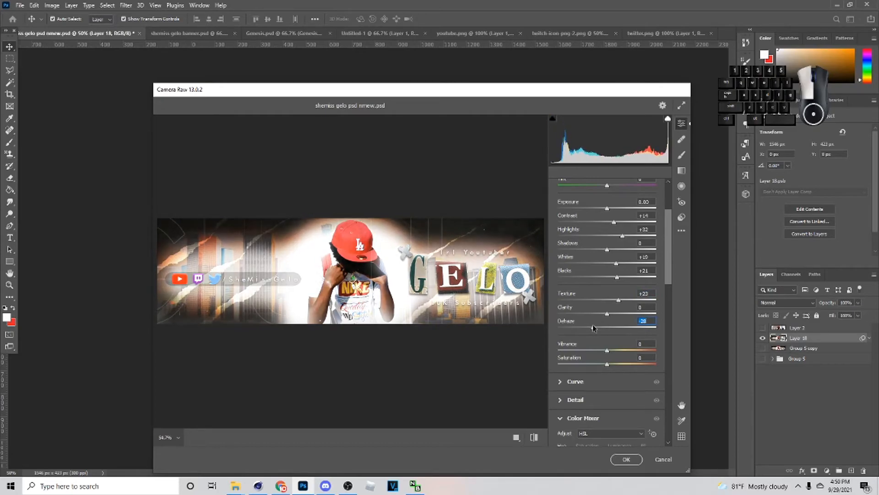
{"action": "left_click_drag", "start_coordinate": [608, 327], "coordinate": [600, 328]}
{"action": "scroll", "coordinate": [609, 300], "scroll_direction": "down", "scroll_amount": 3}
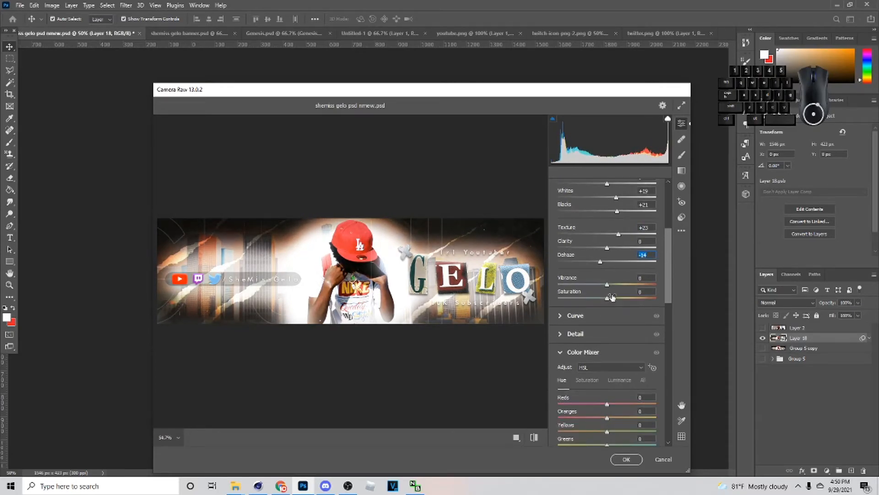
{"action": "left_click_drag", "start_coordinate": [610, 285], "coordinate": [609, 299]}
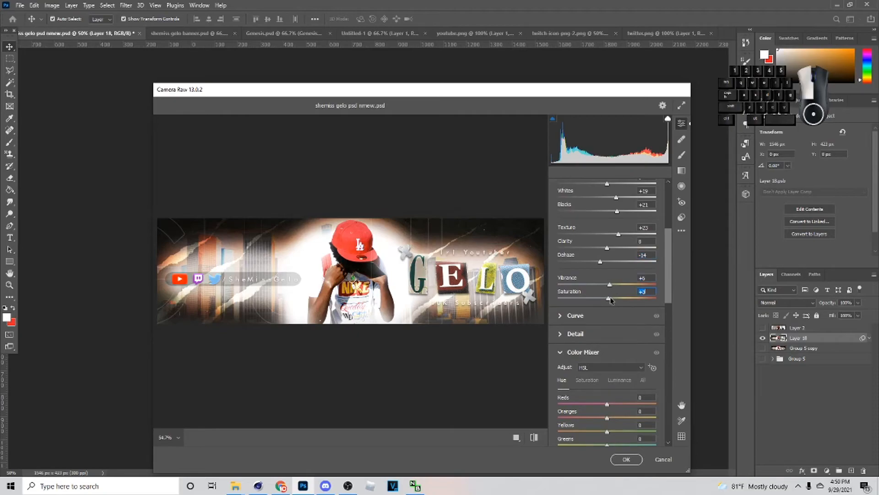
- Try a lower Purples hue in the Color Mixer and add a slight amount of grain
{"action": "scroll", "coordinate": [610, 300], "scroll_direction": "down", "scroll_amount": 7}
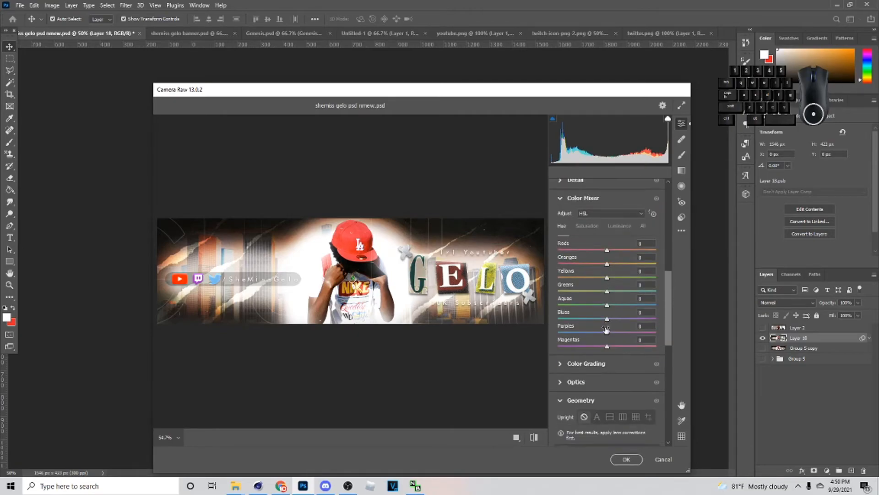
{"action": "left_click_drag", "start_coordinate": [606, 328], "coordinate": [577, 336]}
{"action": "left_click_drag", "start_coordinate": [690, 335], "coordinate": [685, 336]}
{"action": "scroll", "coordinate": [591, 280], "scroll_direction": "down", "scroll_amount": 10}
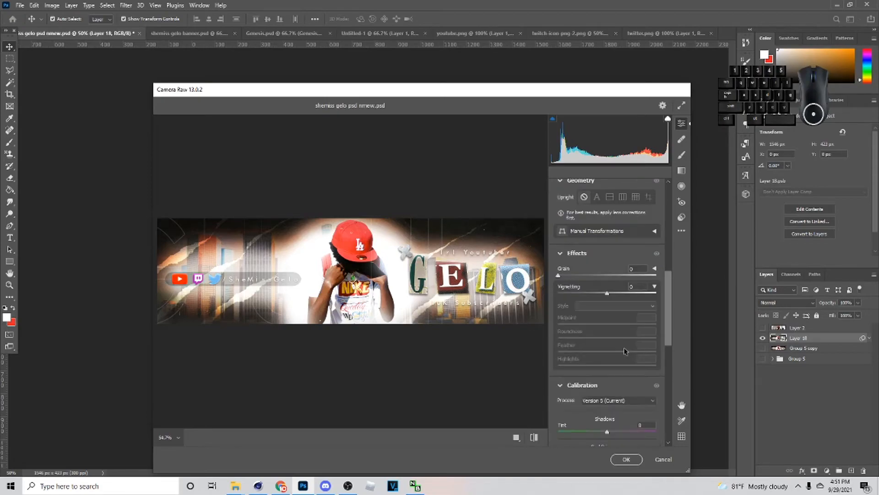
{"action": "left_click_drag", "start_coordinate": [559, 275], "coordinate": [562, 275]}
- Try a lower Green Primary saturation in the calibration settings and undo it
{"action": "scroll", "coordinate": [581, 319], "scroll_direction": "down", "scroll_amount": 1}
{"action": "scroll", "coordinate": [583, 323], "scroll_direction": "down", "scroll_amount": 4}
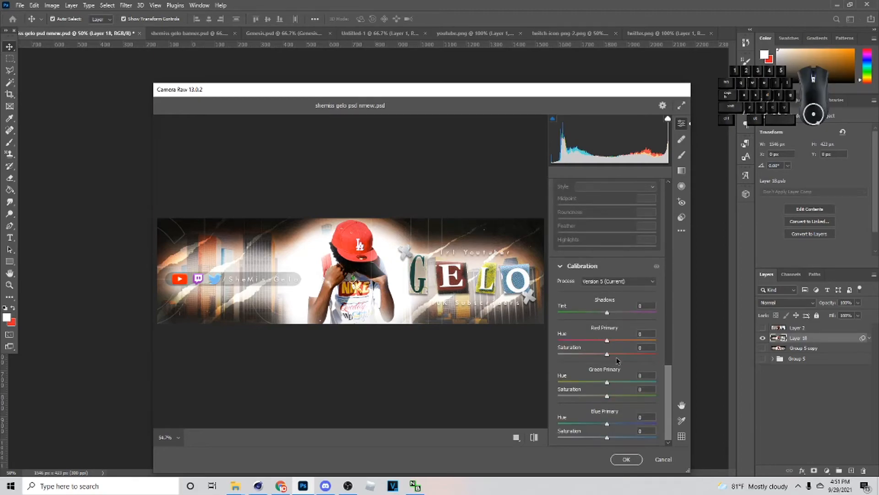
{"action": "left_click_drag", "start_coordinate": [606, 396], "coordinate": [583, 398]}
{"action": "key", "text": "ctrl+z"}
- Apply the Player preset 42 to the banner and accept the Camera Raw filter
{"action": "left_click", "coordinate": [688, 217]}
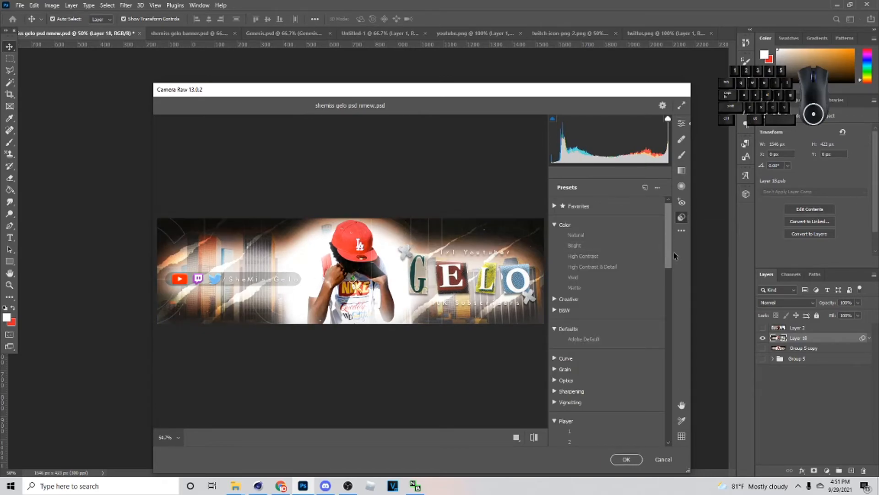
{"action": "scroll", "coordinate": [669, 259], "scroll_direction": "down", "scroll_amount": 10}
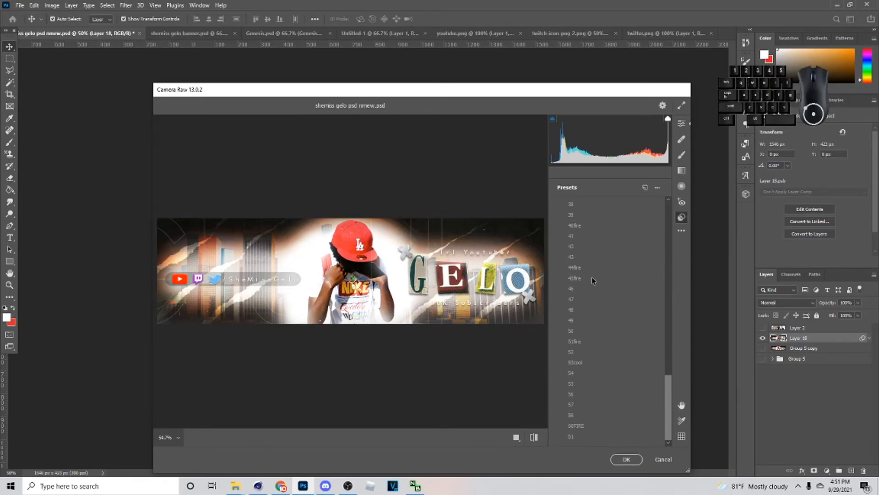
{"action": "left_click", "coordinate": [583, 249]}
{"action": "left_click", "coordinate": [626, 459]}
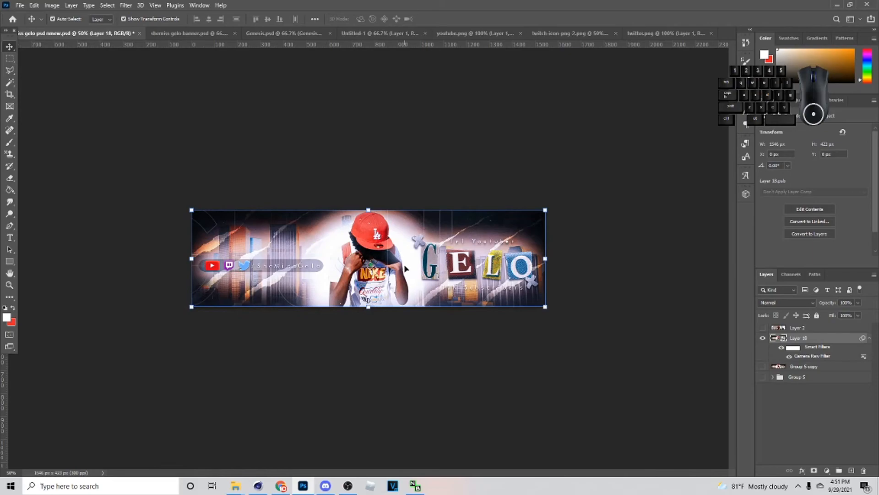
- Apply the Topaz Adjust 5 filter to the banner with the Mild Details preset and a Details strength of 1.09
{"action": "key", "text": "ctrl+plus"}
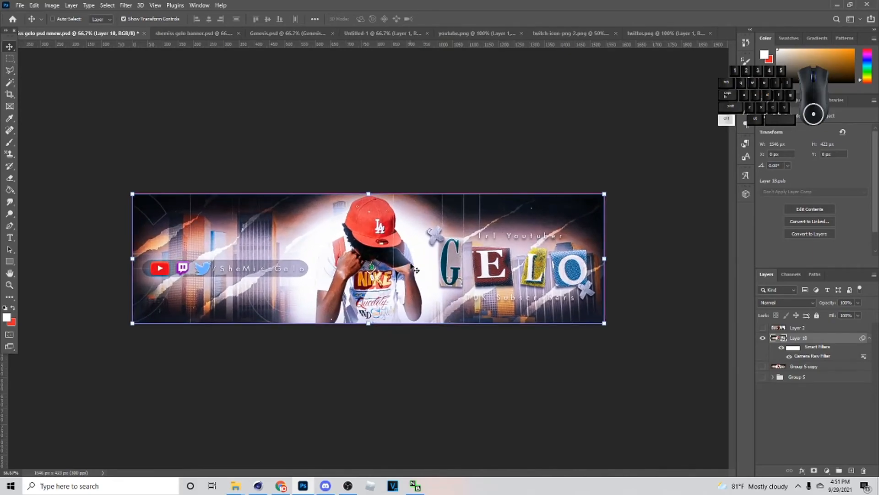
{"action": "left_click", "coordinate": [126, 5]}
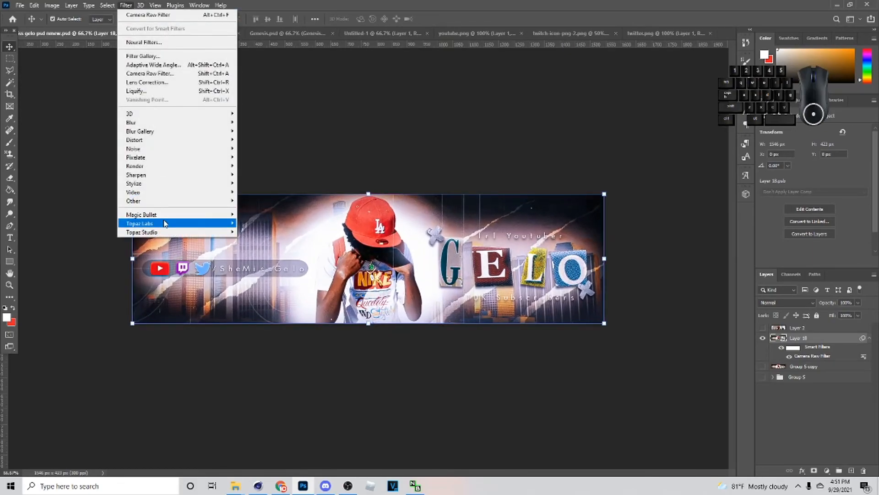
{"action": "mouse_move", "coordinate": [166, 223]}
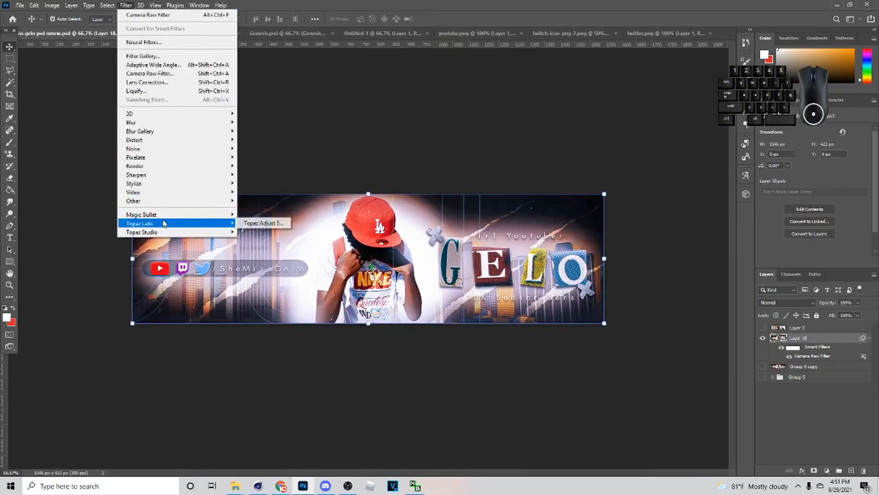
{"action": "left_click", "coordinate": [244, 224]}
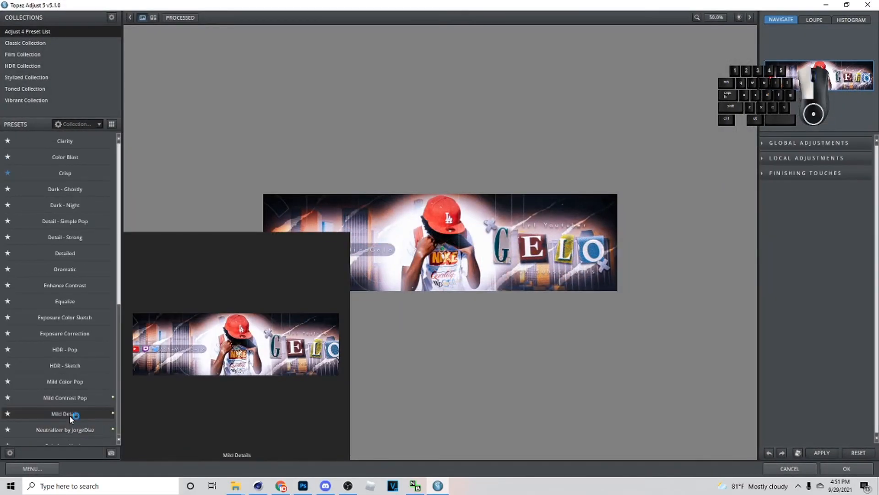
{"action": "left_click", "coordinate": [69, 414]}
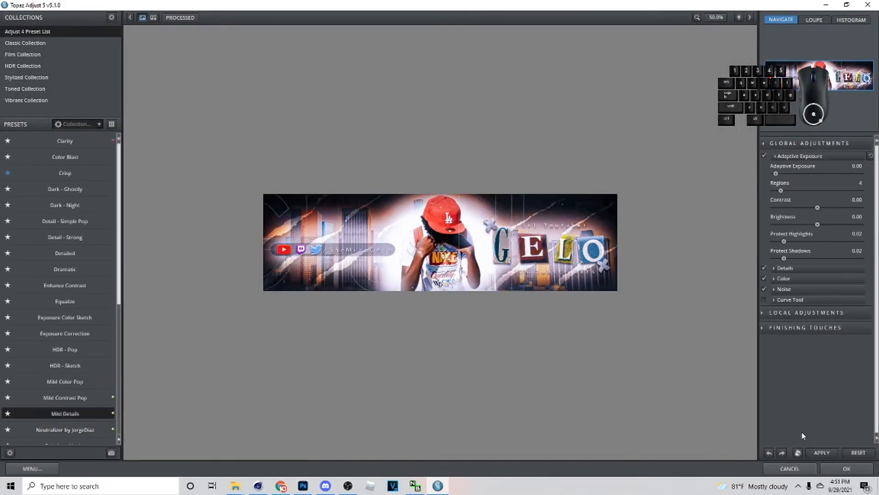
{"action": "left_click", "coordinate": [797, 269]}
{"action": "left_click_drag", "start_coordinate": [791, 286], "coordinate": [798, 287]}
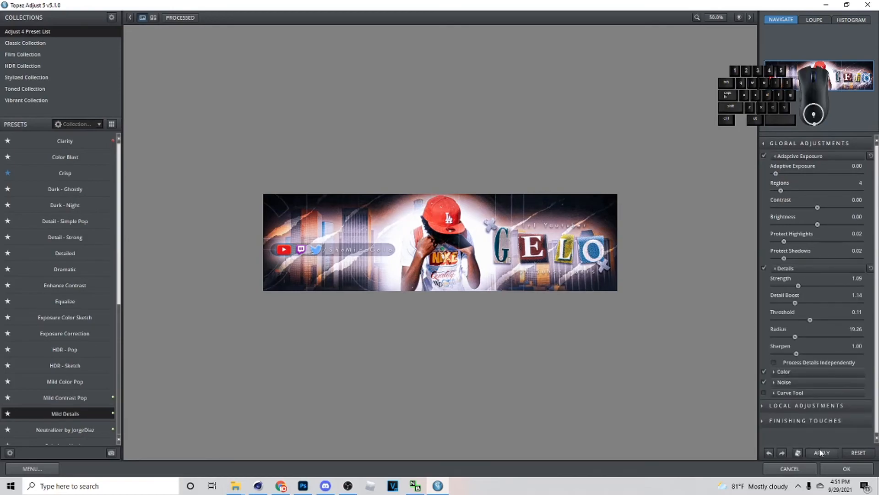
{"action": "left_click", "coordinate": [830, 465]}
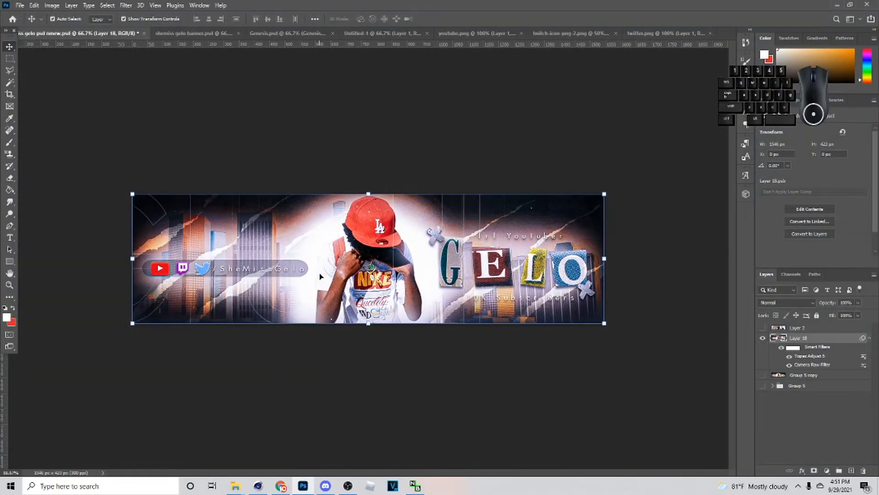
- Add a new layer and paint soft, light glows in colours sampled from the banner on both sides of the figure
{"action": "left_click", "coordinate": [851, 472]}
{"action": "key", "text": "b"}
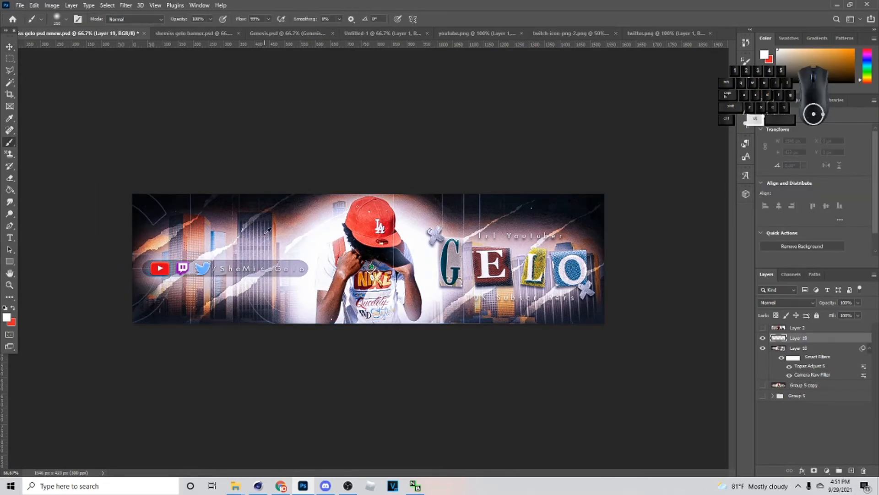
{"action": "left_click", "coordinate": [324, 234], "text": "alt"}
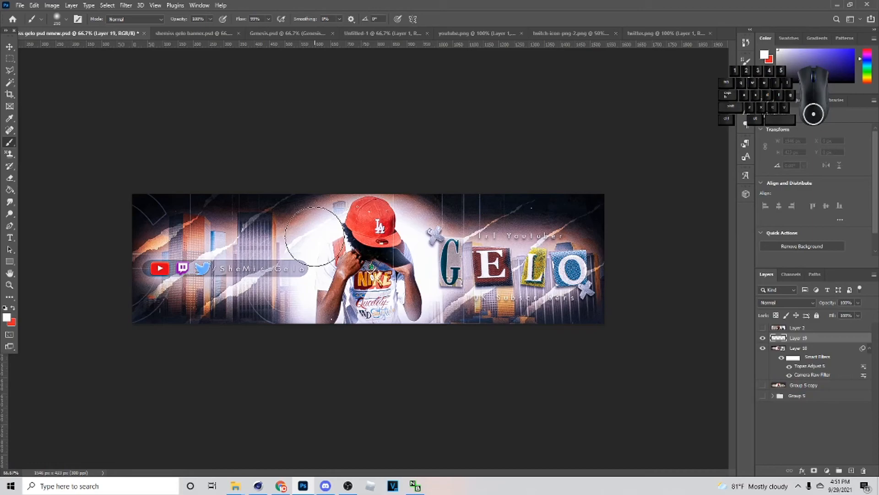
{"action": "key", "text": "bracketright"}
{"action": "left_click", "coordinate": [315, 236]}
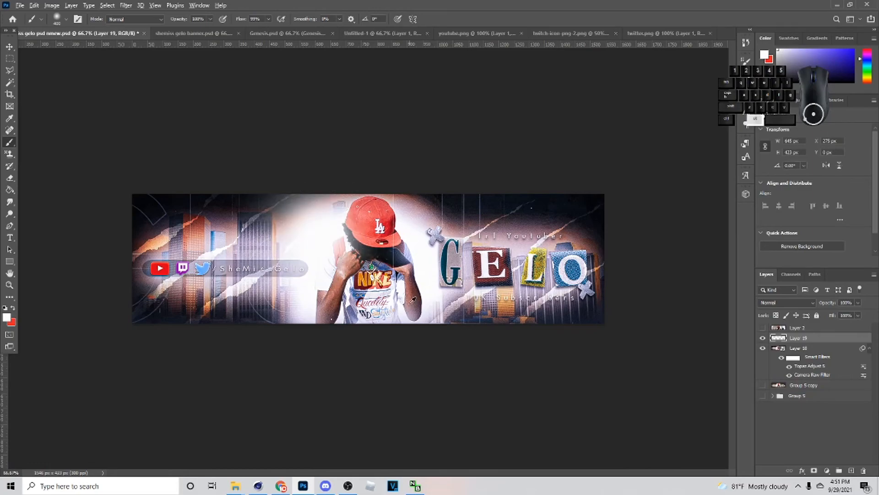
{"action": "left_click", "coordinate": [425, 303], "text": "alt"}
{"action": "key", "text": "bracketleft"}
{"action": "key", "text": "bracketleft"}
{"action": "left_click", "coordinate": [419, 292]}
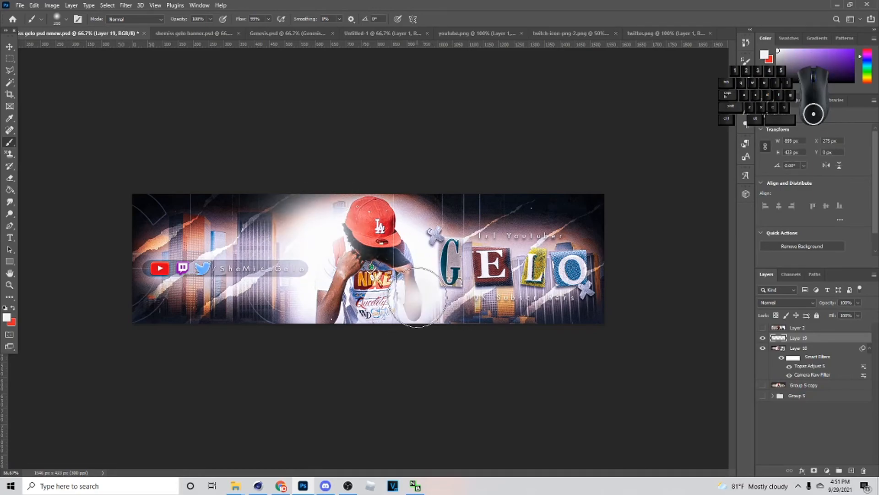
- Paint soft dabs of colour sampled from the title over its letters E, L and O
{"action": "left_click", "coordinate": [485, 262], "text": "alt"}
{"action": "left_click", "coordinate": [477, 268]}
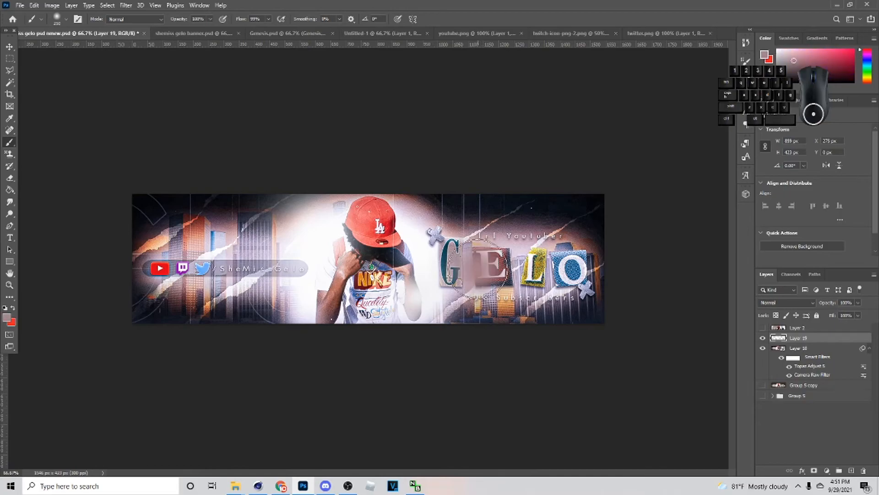
{"action": "left_click", "coordinate": [541, 264], "text": "alt"}
{"action": "left_click", "coordinate": [538, 268]}
{"action": "left_click", "coordinate": [586, 258], "text": "alt"}
{"action": "left_click", "coordinate": [584, 257]}
- Paint soft dabs of sampled colour around the social icon bar and over the figure's shirt and red cap
{"action": "left_click", "coordinate": [210, 266], "text": "alt"}
{"action": "left_click", "coordinate": [243, 284], "text": "alt"}
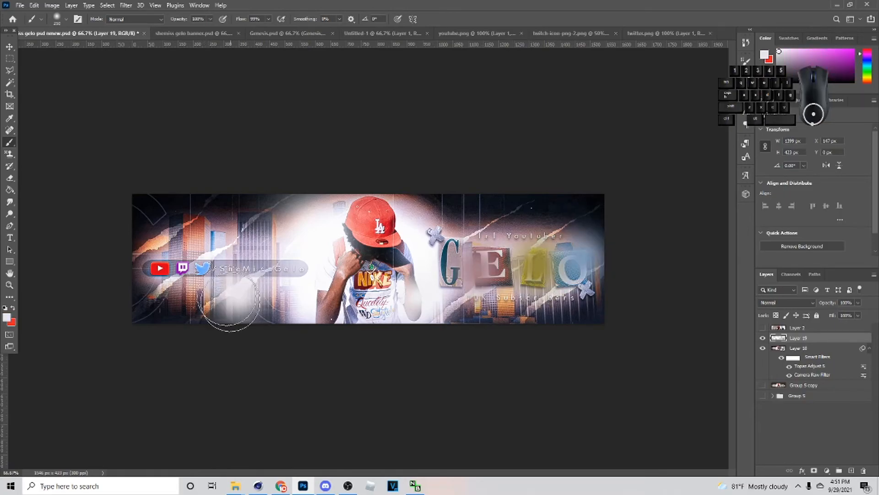
{"action": "left_click", "coordinate": [186, 237]}
{"action": "left_click", "coordinate": [384, 303]}
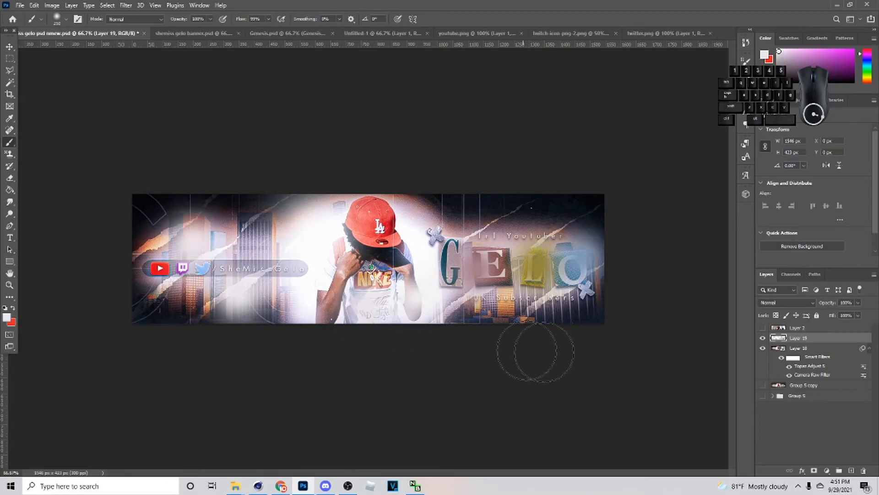
{"action": "left_click", "coordinate": [388, 225], "text": "alt"}
{"action": "left_click", "coordinate": [389, 224]}
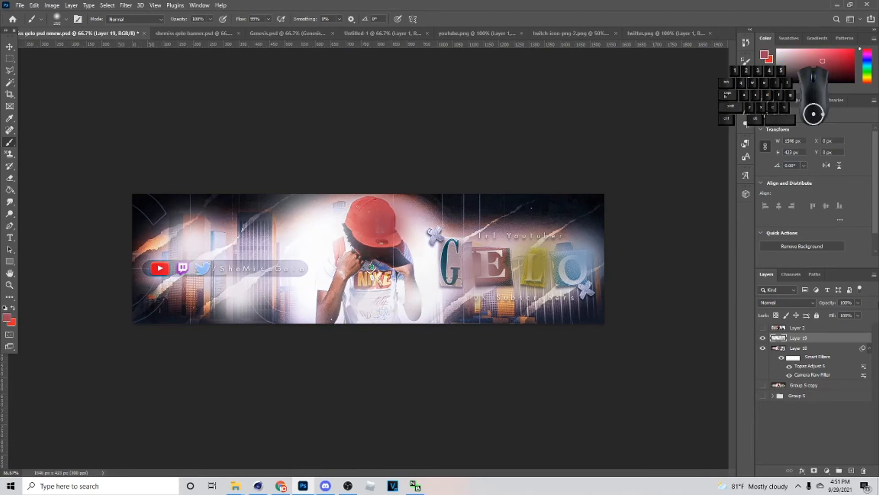
- Set the painted colour glow layer to Screen blending and 17% opacity
{"action": "left_click", "coordinate": [781, 302]}
{"action": "left_click", "coordinate": [771, 326]}
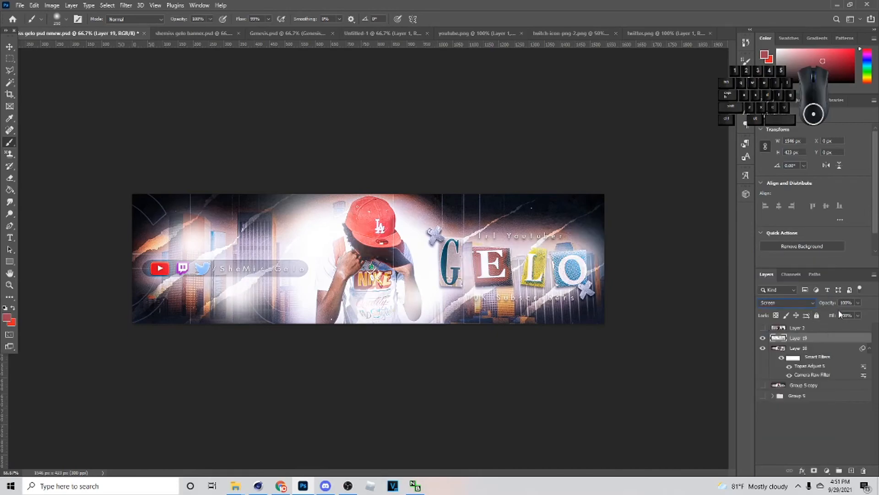
{"action": "left_click_drag", "start_coordinate": [836, 314], "coordinate": [823, 313]}
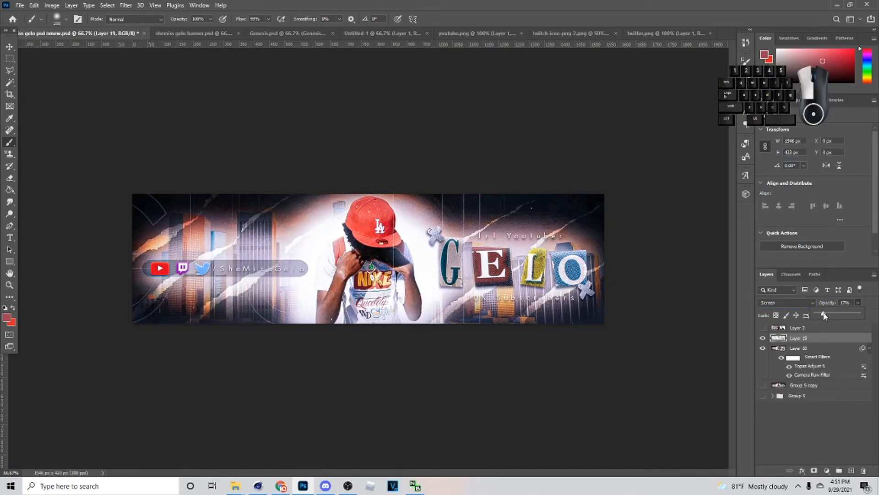
- Apply Reduce Noise to the merged banner layer with Strength 2, Preserve Details 0, Reduce Color Noise 0 and Sharpen Details 5
{"action": "left_click", "coordinate": [824, 349]}
{"action": "left_click", "coordinate": [126, 5]}
{"action": "mouse_move", "coordinate": [141, 150]}
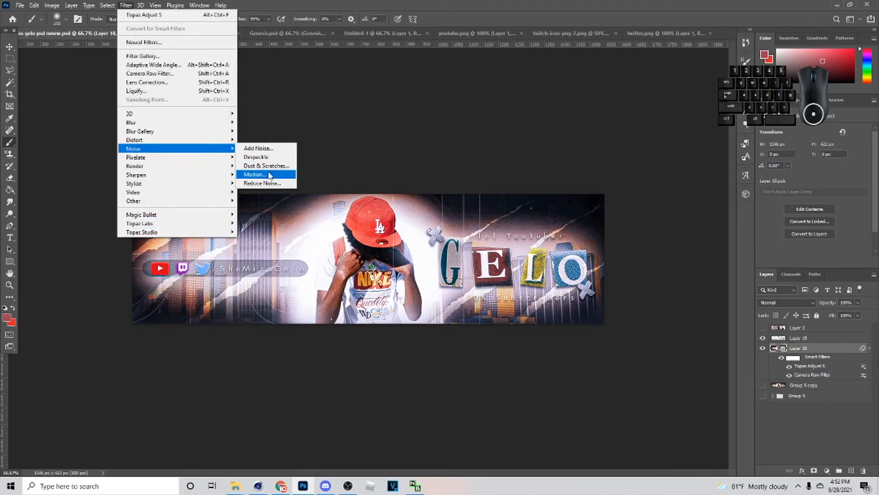
{"action": "left_click", "coordinate": [262, 183]}
{"action": "left_click_drag", "start_coordinate": [712, 206], "coordinate": [716, 206]}
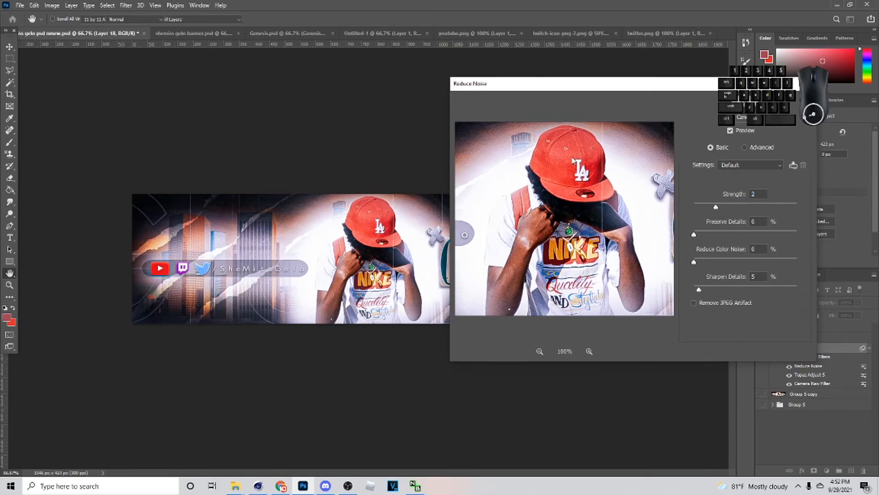
{"action": "key", "text": "Return"}
{"action": "left_click", "coordinate": [9, 46]}
{"action": "left_click", "coordinate": [448, 186]}
{"action": "key", "text": "ctrl+minus"}
{"action": "key", "text": "ctrl+plus"}
{"action": "key", "text": "ctrl+plus"}
{"action": "key", "text": "ctrl+minus"}
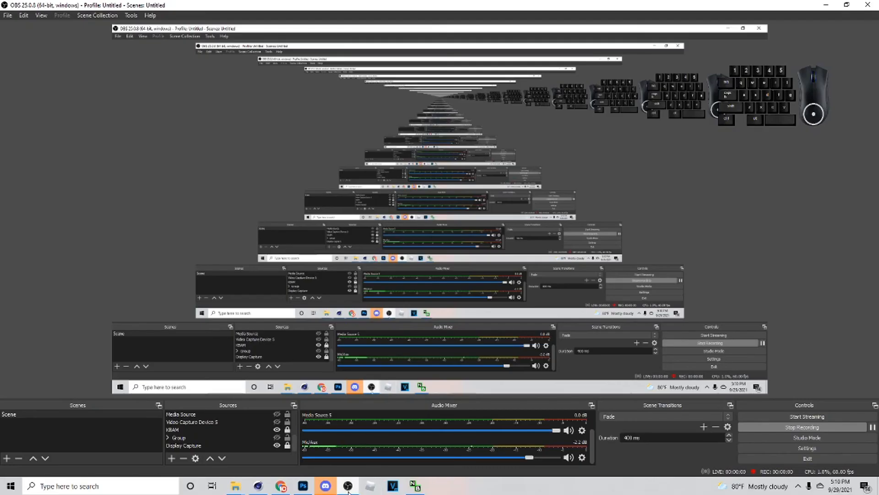
{"action": "left_click", "coordinate": [328, 488]}
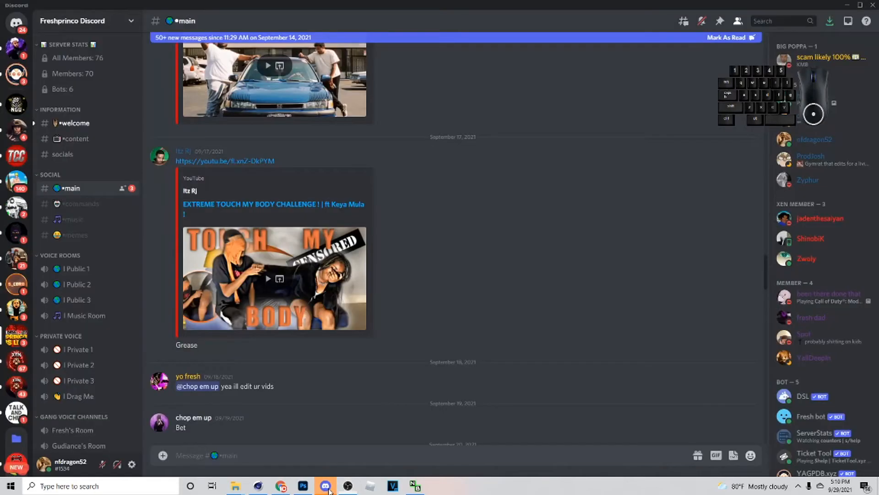
{"action": "left_click", "coordinate": [303, 486]}
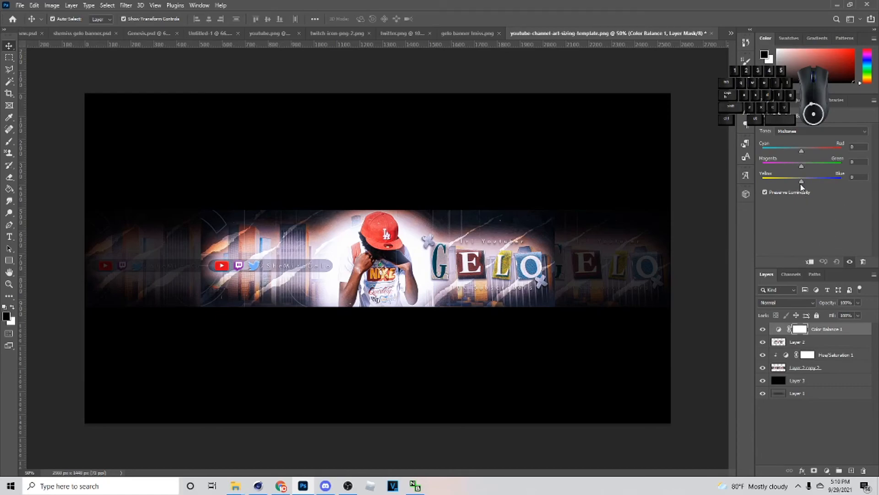
- Try shifting the Color Balance midtones towards yellow and red, and undo the changes
{"action": "left_click_drag", "start_coordinate": [800, 185], "coordinate": [782, 184]}
{"action": "left_click_drag", "start_coordinate": [802, 152], "coordinate": [820, 179]}
{"action": "key", "text": "ctrl+z"}
{"action": "key", "text": "ctrl+z"}
- Try Color Balance midtones of +53 for Cyan–Red and -36 for Yellow–Blue, and undo them
{"action": "key", "text": "ctrl+z"}
{"action": "key", "text": "ctrl+z"}
{"action": "left_click_drag", "start_coordinate": [801, 151], "coordinate": [815, 153]}
{"action": "left_click_drag", "start_coordinate": [813, 151], "coordinate": [823, 151]}
{"action": "left_click_drag", "start_coordinate": [801, 180], "coordinate": [790, 184]}
{"action": "key", "text": "ctrl+z"}
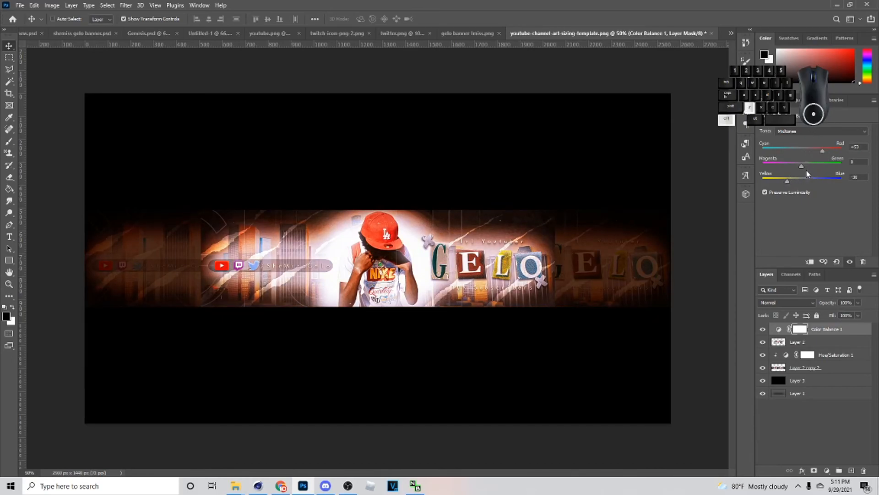
- Try single midtone shifts in Color Balance towards cyan at -36, towards yellow and towards red, undoing each one
{"action": "left_click_drag", "start_coordinate": [801, 151], "coordinate": [795, 152]}
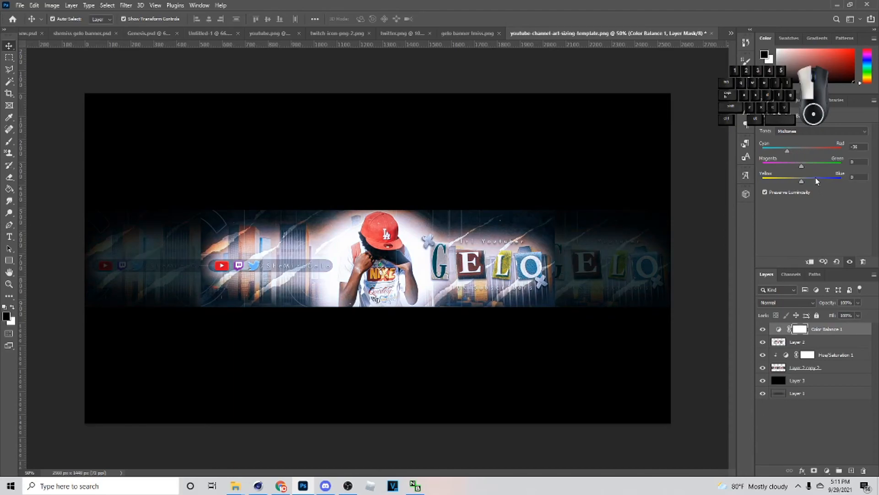
{"action": "key", "text": "ctrl+z"}
{"action": "left_click_drag", "start_coordinate": [802, 180], "coordinate": [789, 180]}
{"action": "key", "text": "ctrl+z"}
{"action": "left_click", "coordinate": [818, 150]}
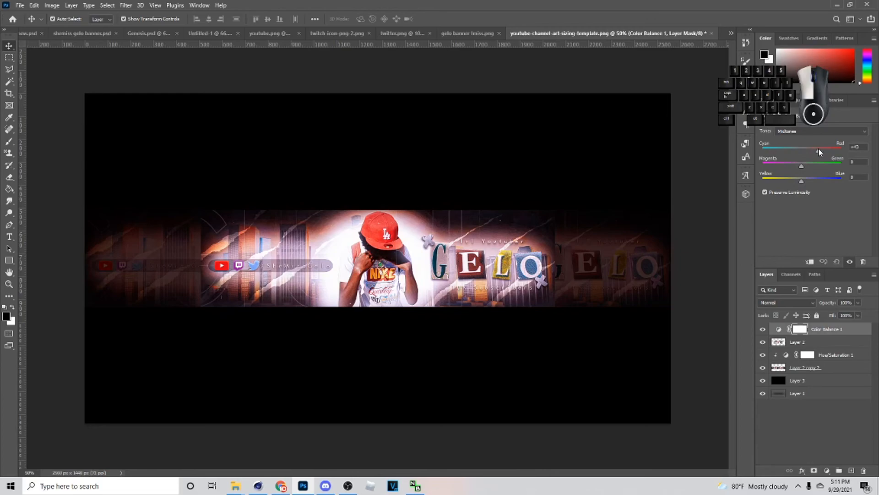
{"action": "key", "text": "ctrl+z"}
- Try combining stronger red and yellow midtone shifts in the Color Balance adjustment, and undo them
{"action": "left_click_drag", "start_coordinate": [803, 166], "coordinate": [787, 181]}
{"action": "left_click_drag", "start_coordinate": [801, 151], "coordinate": [824, 151]}
{"action": "key", "text": "ctrl+z"}
{"action": "key", "text": "ctrl+z"}
{"action": "left_click_drag", "start_coordinate": [801, 181], "coordinate": [783, 183]}
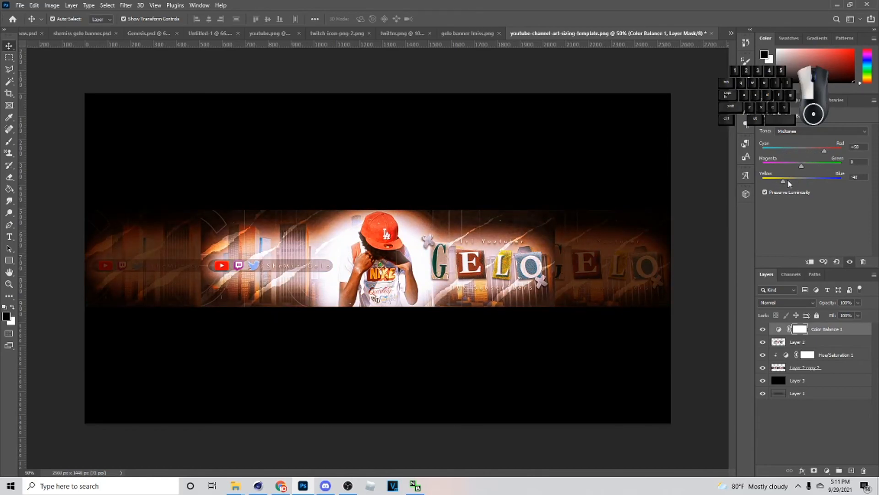
{"action": "key", "text": "ctrl+z"}
{"action": "key", "text": "ctrl+z"}
- Set the Color Balance midtones' Cyan–Red value to +48 and compare the banner with and without the adjustment
{"action": "left_click_drag", "start_coordinate": [801, 151], "coordinate": [821, 150]}
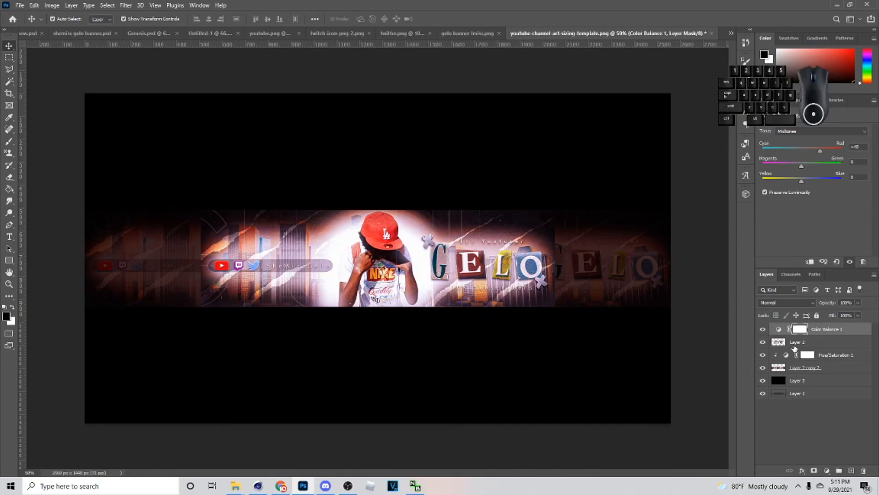
{"action": "left_click", "coordinate": [763, 330]}
{"action": "left_click", "coordinate": [763, 329]}
{"action": "left_click", "coordinate": [761, 330]}
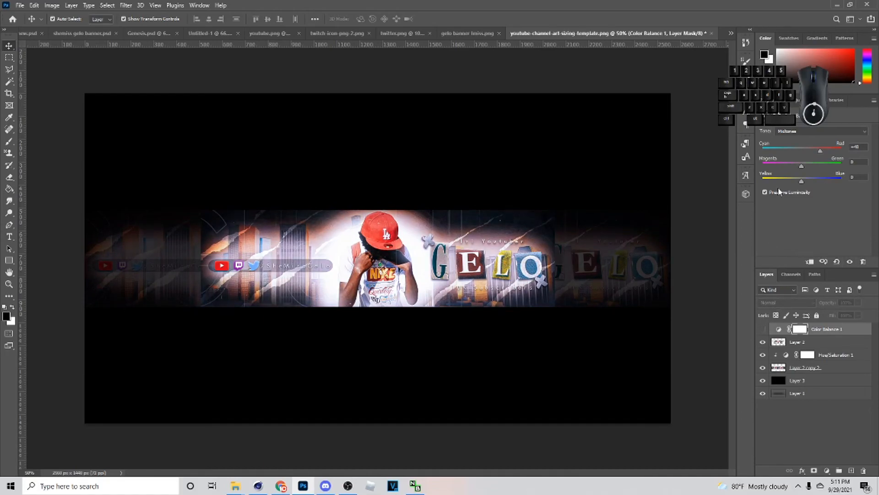
{"action": "left_click", "coordinate": [763, 330]}
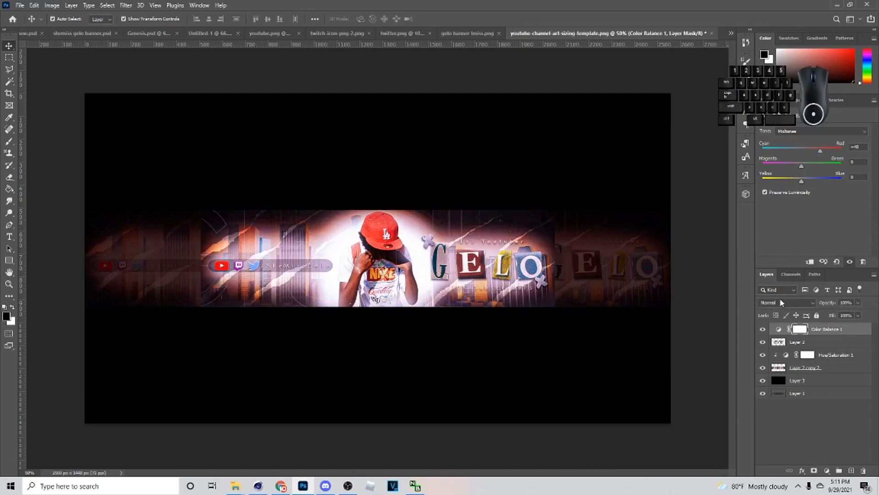
- Set the Color Balance midtones to -43 Cyan–Red, +24 Magenta–Green and -41 Yellow–Blue, and hide the adjustment layer
{"action": "left_click", "coordinate": [786, 302]}
{"action": "left_click", "coordinate": [849, 334]}
{"action": "left_click", "coordinate": [763, 331]}
{"action": "left_click", "coordinate": [762, 330]}
{"action": "left_click_drag", "start_coordinate": [804, 149], "coordinate": [786, 182]}
{"action": "left_click", "coordinate": [763, 329]}
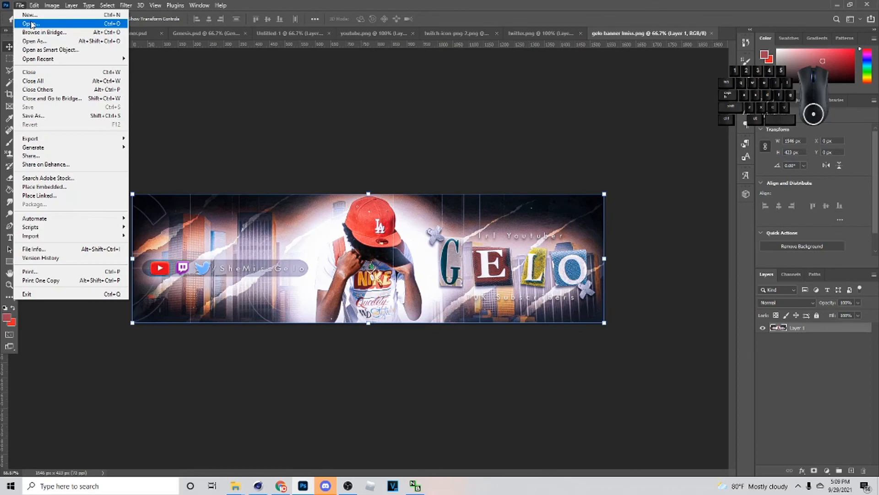
- Open the youtube-channel-art-sizing-template image from the Downloads folder
{"action": "left_click", "coordinate": [31, 23]}
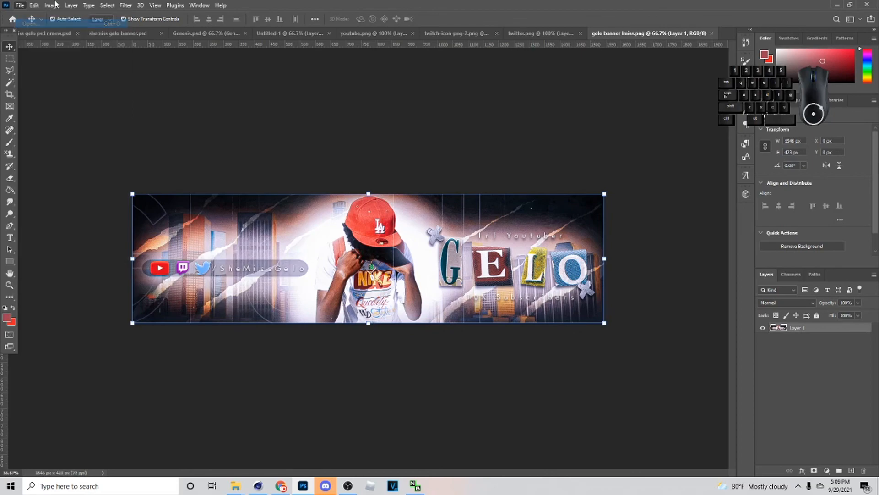
{"action": "left_click", "coordinate": [424, 134]}
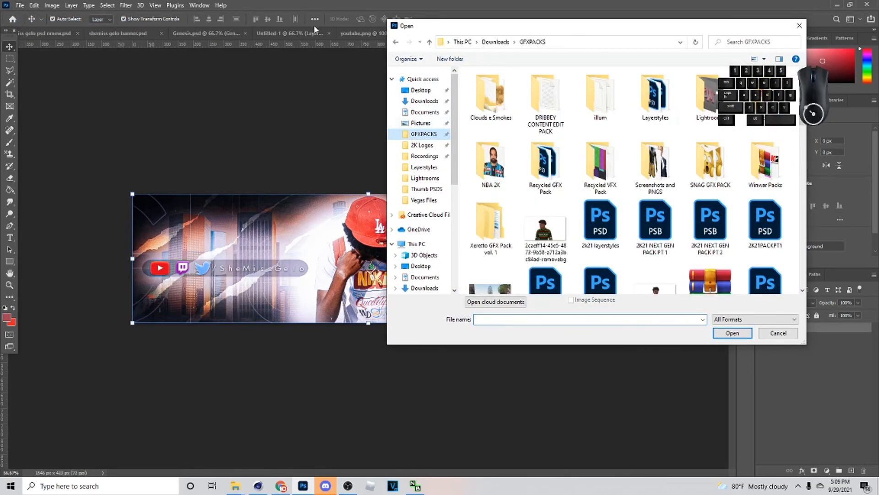
{"action": "left_click", "coordinate": [425, 101]}
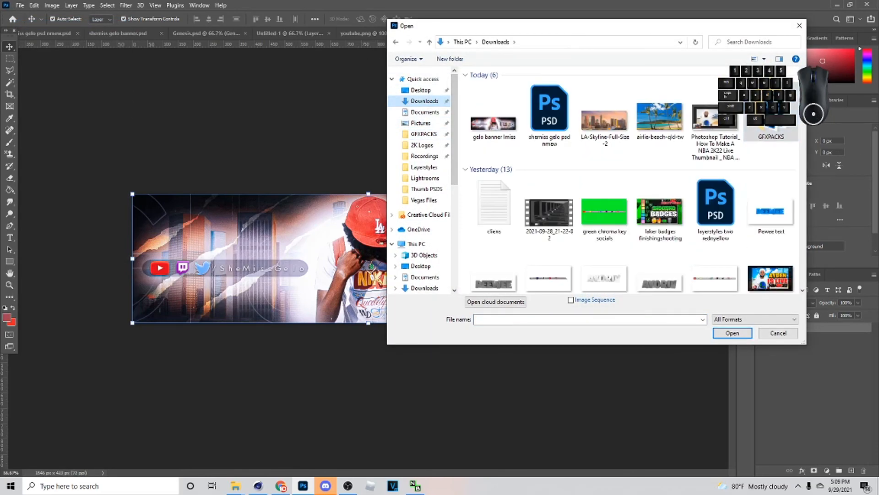
{"action": "scroll", "coordinate": [797, 255], "scroll_direction": "down", "scroll_amount": 15}
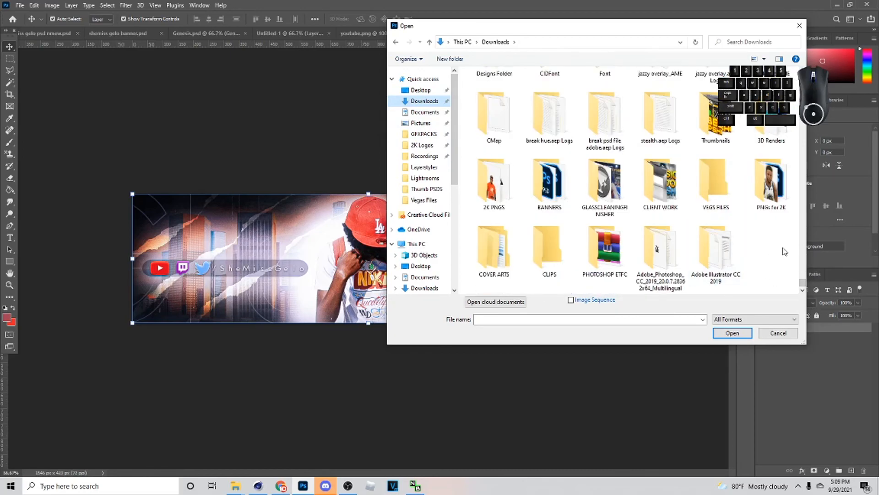
{"action": "scroll", "coordinate": [784, 251], "scroll_direction": "up", "scroll_amount": 10}
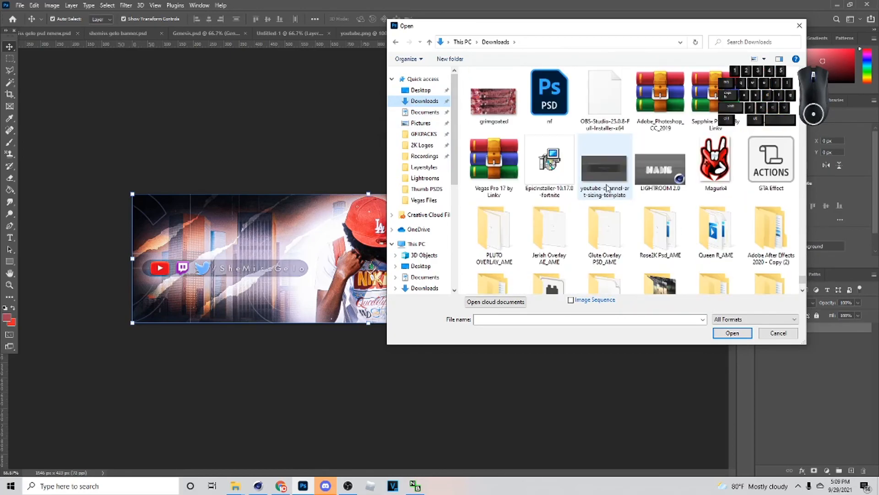
{"action": "double_click", "coordinate": [605, 174]}
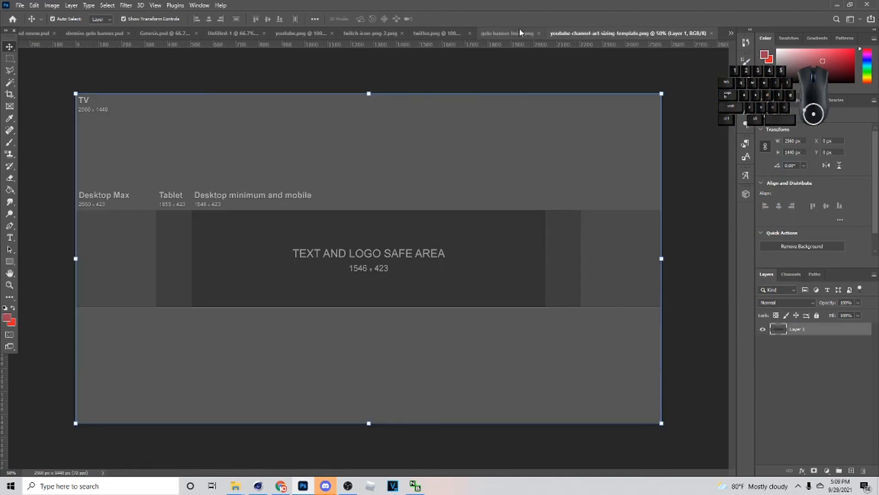
- Copy the finished gelo banner and paste it into the sizing template's 1546 x 423 text and logo safe area
{"action": "left_click", "coordinate": [519, 32]}
{"action": "key", "text": "ctrl+c"}
{"action": "left_click", "coordinate": [683, 32]}
{"action": "key", "text": "ctrl+v"}
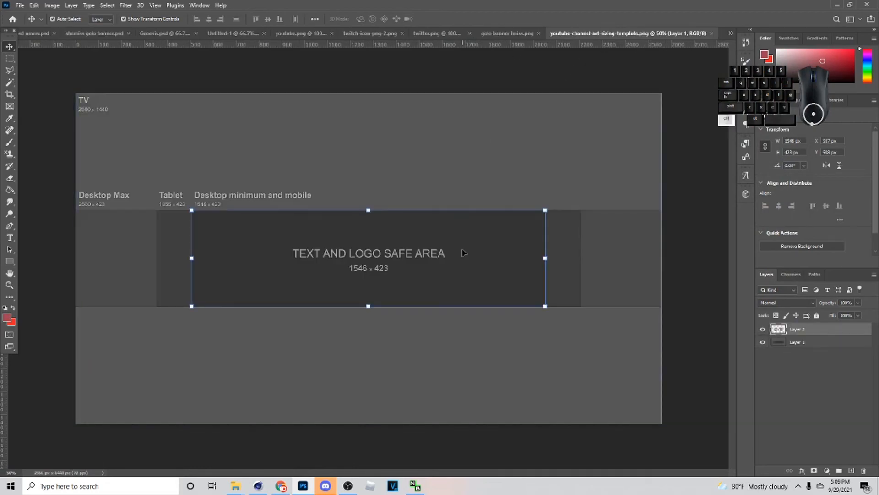
{"action": "key", "text": "ctrl"}
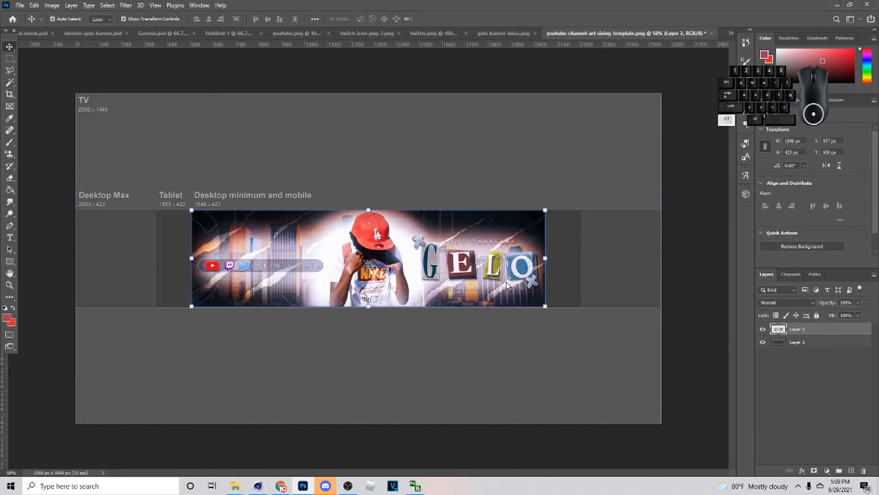
- Duplicate the banner to both sides to fill the desktop width, and merge the copies into one layer beneath the original
{"action": "left_click_drag", "start_coordinate": [373, 272], "coordinate": [491, 282]}
{"action": "left_click", "coordinate": [798, 343], "text": "ctrl"}
{"action": "key", "text": "ctrl+e"}
{"action": "left_click_drag", "start_coordinate": [809, 330], "coordinate": [811, 348]}
- Add a Hue/Saturation adjustment clipped to the merged side copies and lower its lightness to darken them
{"action": "left_click", "coordinate": [827, 470]}
{"action": "left_click", "coordinate": [831, 379]}
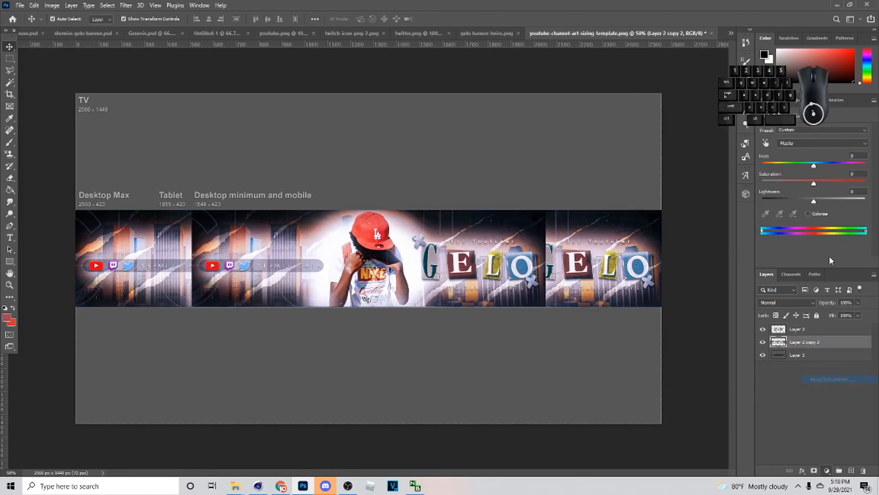
{"action": "left_click", "coordinate": [810, 261]}
{"action": "left_click_drag", "start_coordinate": [814, 201], "coordinate": [773, 202]}
- Add a new layer directly above the sizing template and fill it with black
{"action": "key", "text": "v"}
{"action": "left_click", "coordinate": [799, 368]}
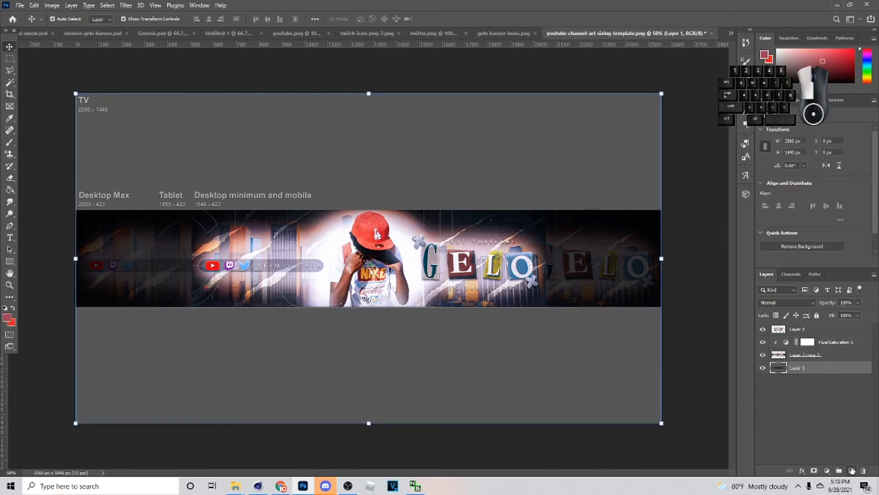
{"action": "left_click", "coordinate": [852, 470]}
{"action": "key", "text": "g"}
{"action": "left_click", "coordinate": [7, 317]}
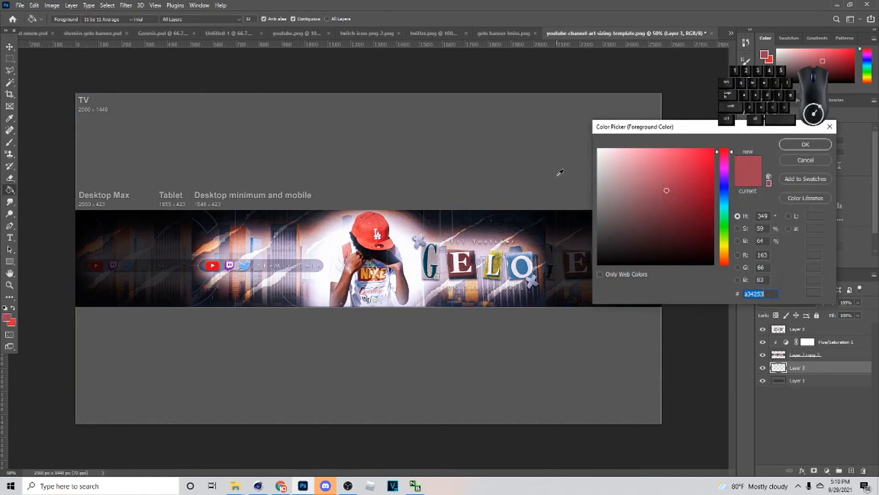
{"action": "left_click_drag", "start_coordinate": [659, 190], "coordinate": [715, 267]}
{"action": "left_click", "coordinate": [808, 143]}
{"action": "left_click", "coordinate": [518, 162]}
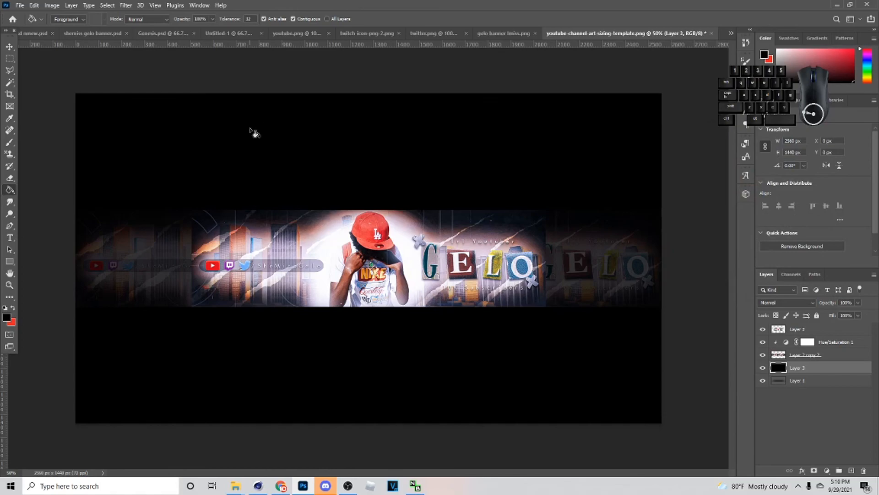
{"action": "left_click", "coordinate": [9, 46]}
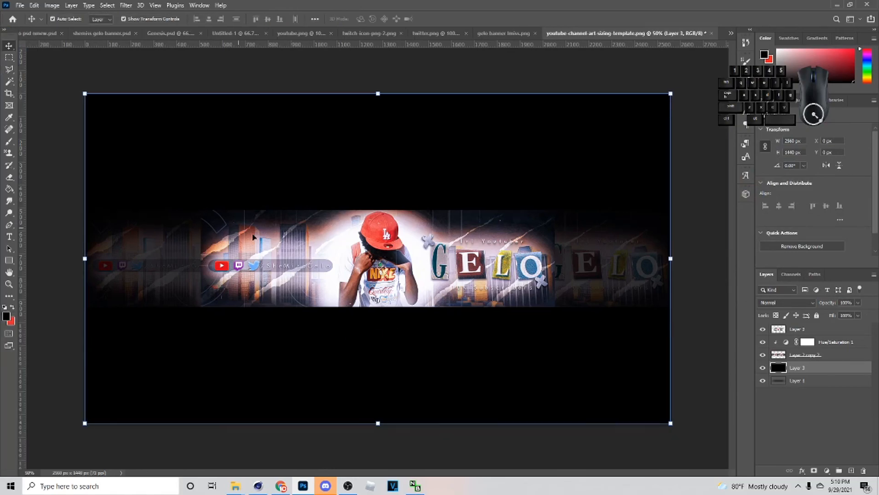
{"action": "left_click", "coordinate": [377, 250]}
{"action": "left_click", "coordinate": [137, 270]}
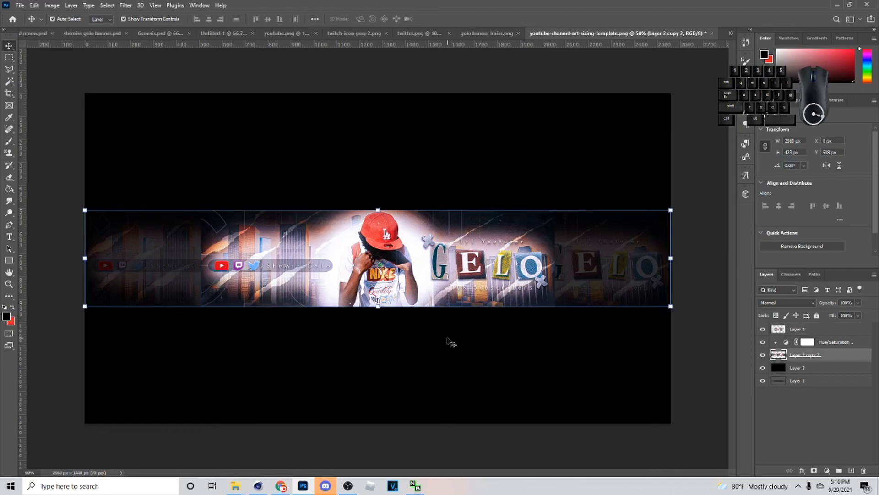
{"action": "left_click", "coordinate": [449, 298]}
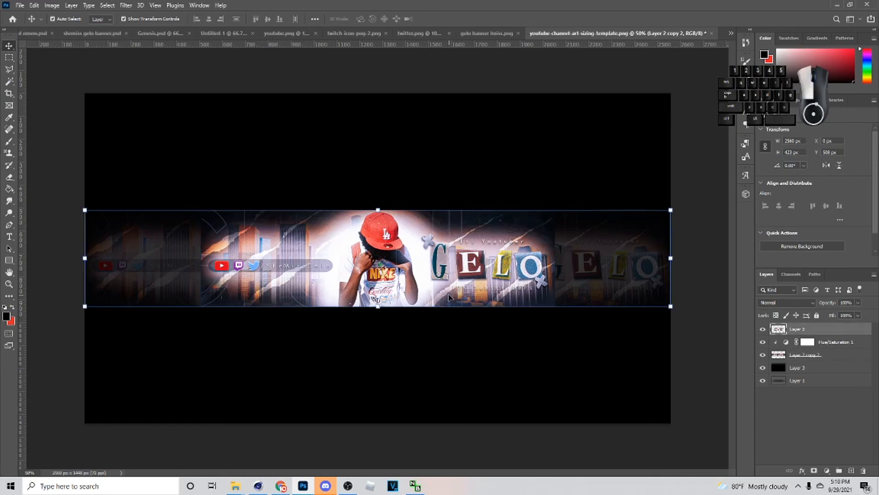
{"action": "left_click", "coordinate": [615, 280]}
{"action": "left_click", "coordinate": [701, 300]}
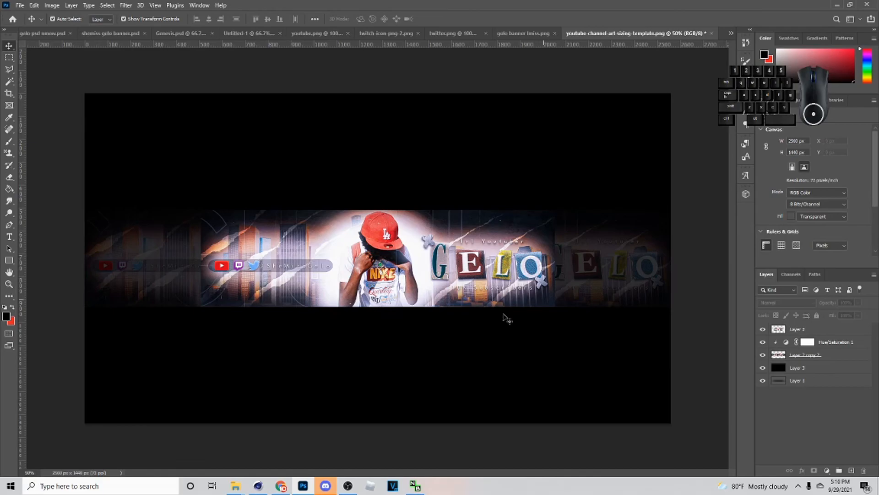